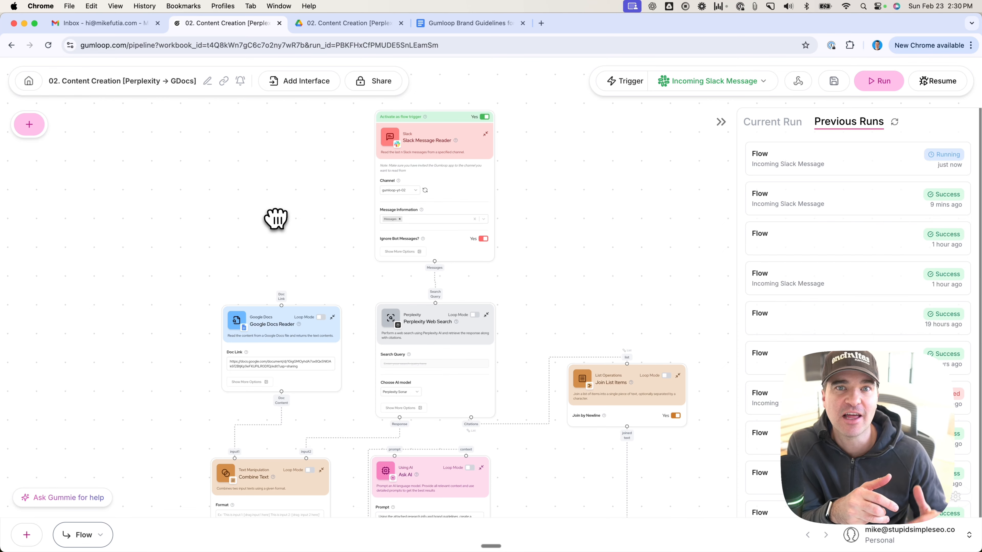
Step: Examine the Slack Message Reader trigger node and the example exchange in Slack's gumloop-yt-02 channel
left_click_drag(276, 219, 276, 233)
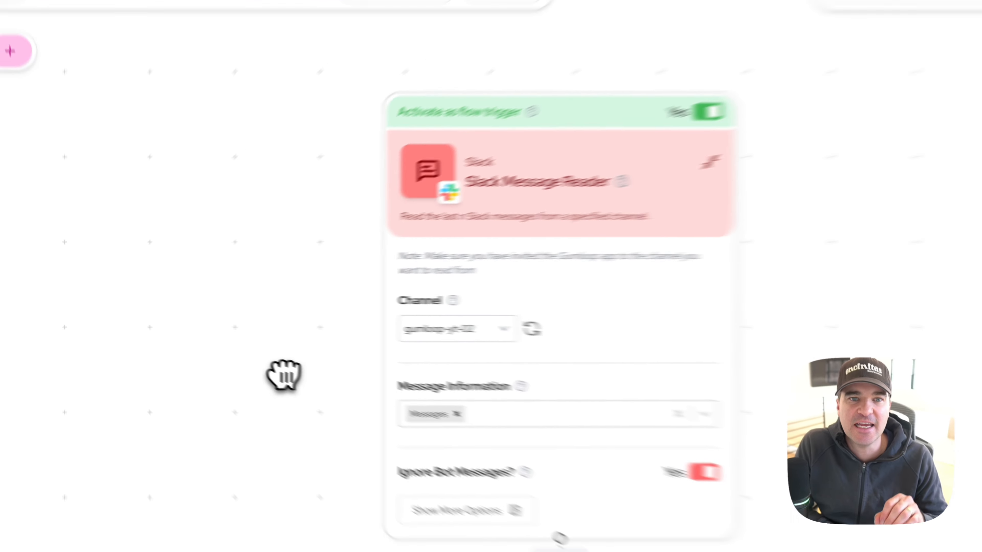
mouse_move(315, 542)
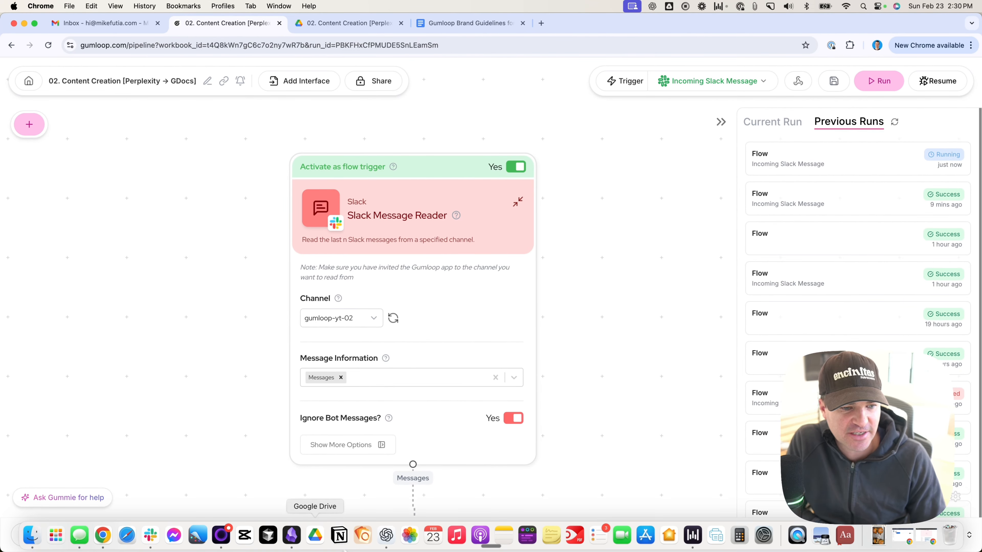
left_click(154, 538)
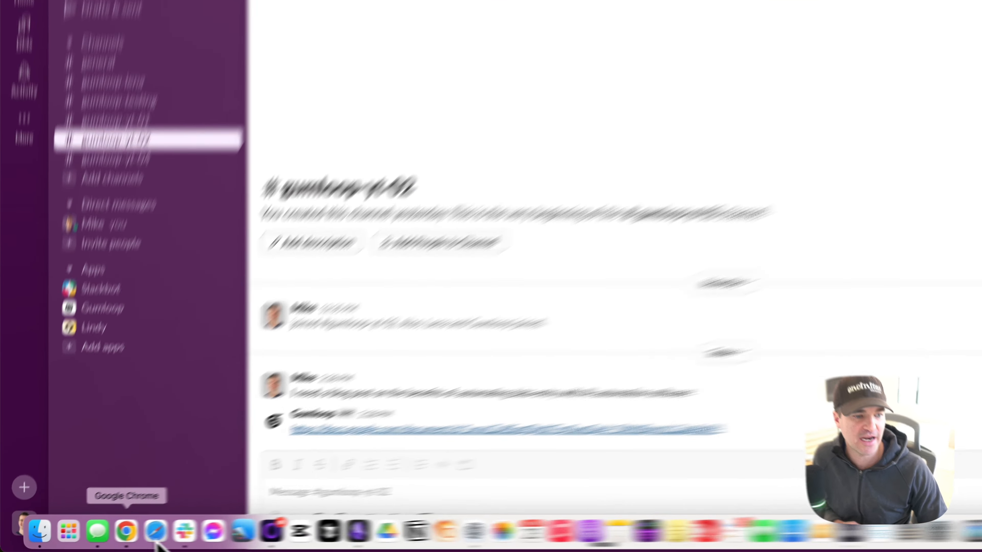
left_click(126, 531)
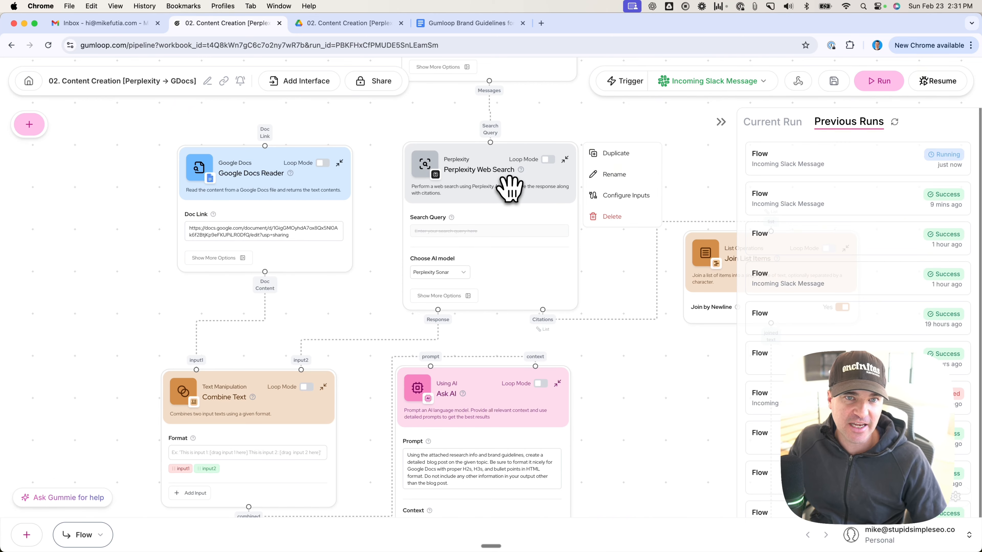
Step: Read through the Gumloop Brand Guidelines for Blog Posts document, from tone and voice down to the calls to action
left_click(469, 22)
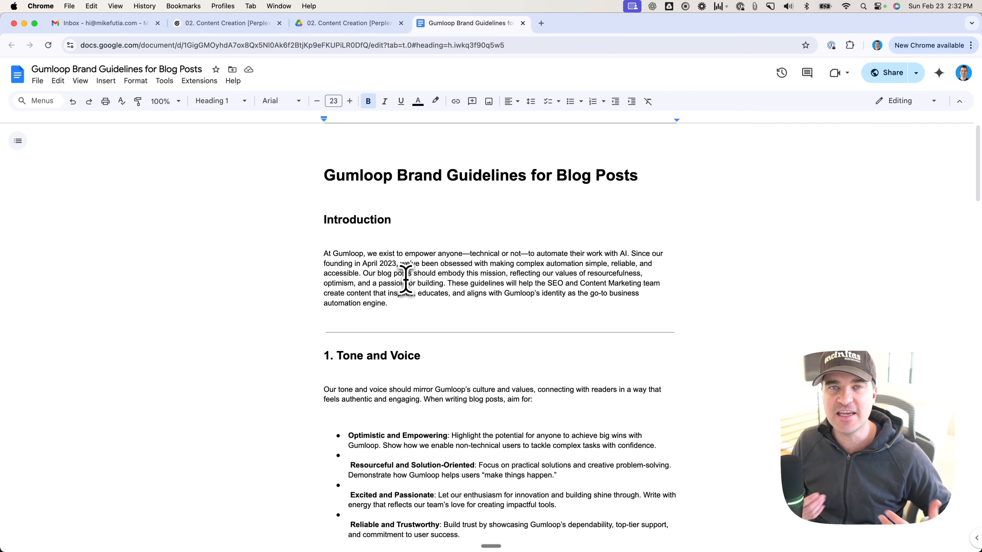
scroll(406, 278, "down", 8)
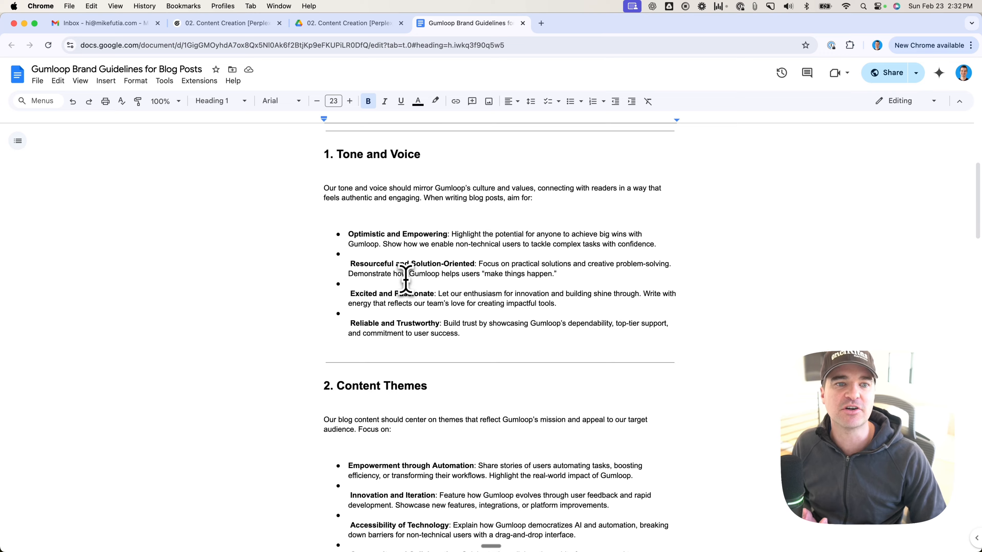
scroll(484, 266, "down", 1)
left_click(487, 270)
scroll(489, 272, "down", 4)
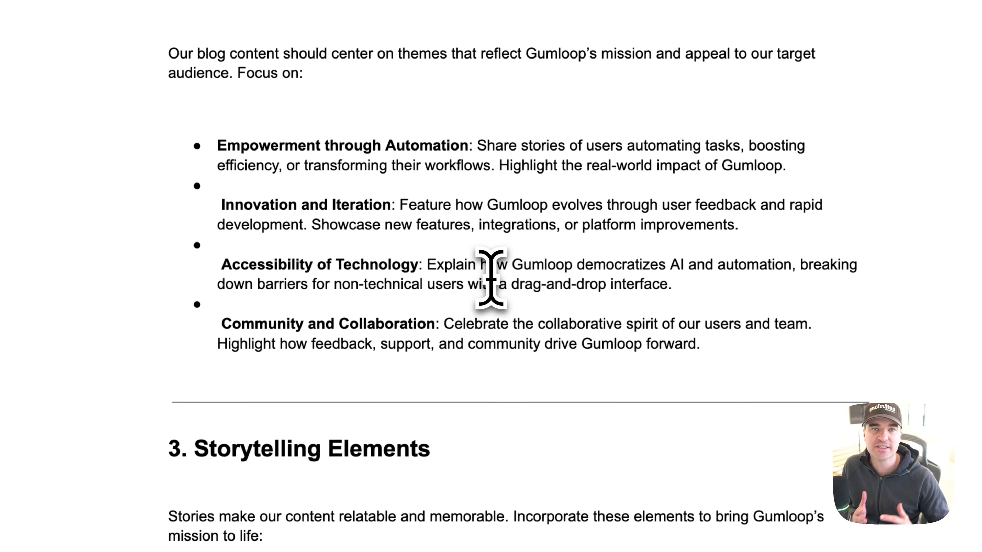
scroll(490, 275, "down", 5)
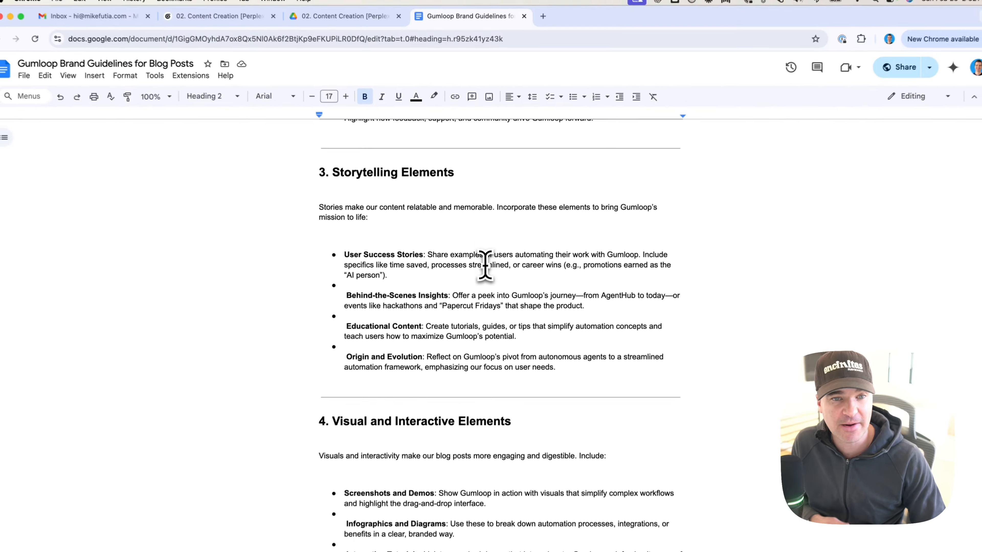
scroll(462, 286, "down", 9)
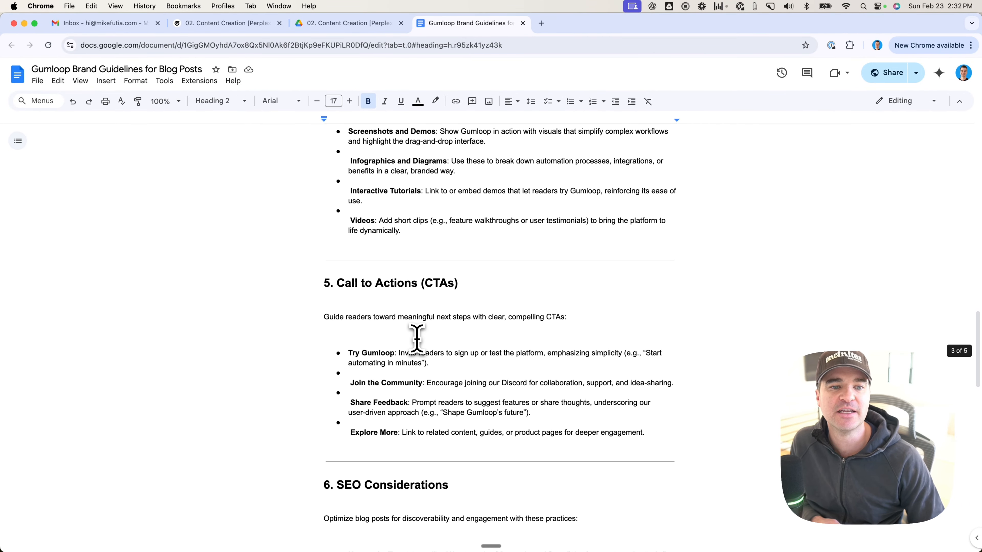
scroll(417, 338, "down", 3)
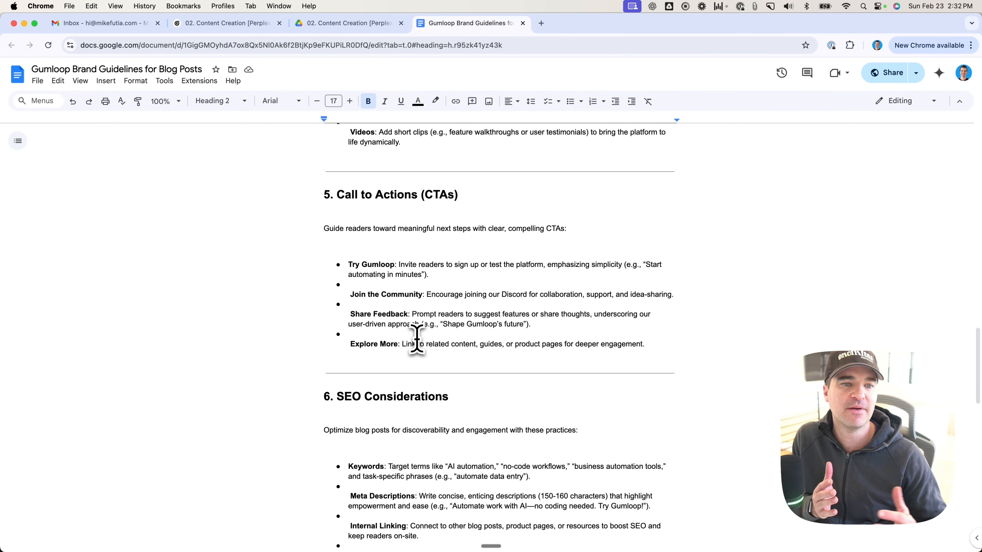
left_click_drag(345, 266, 438, 265)
left_click(440, 280)
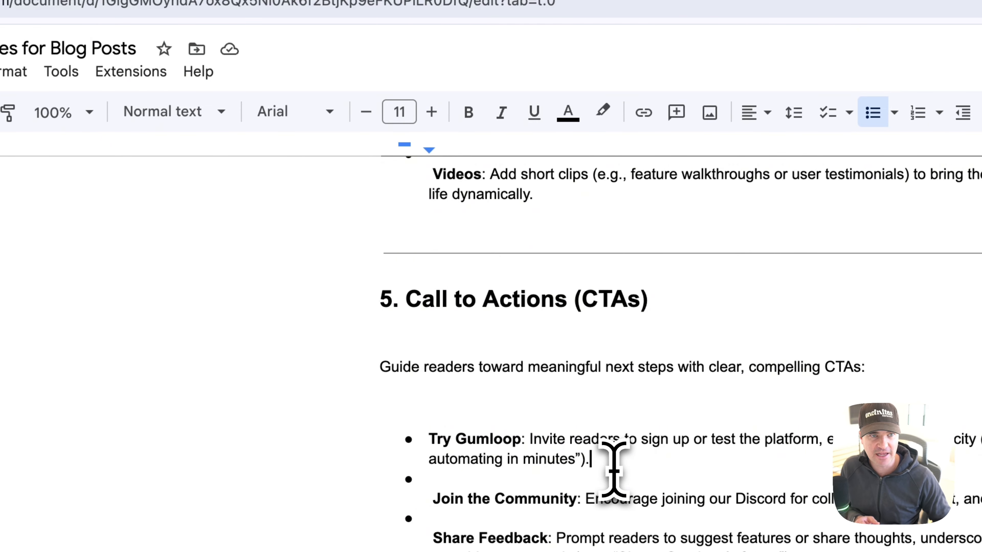
Step: Return to the content creation flow and examine how the Google Docs Reader, Perplexity Web Search, Join List Items and Combine Text nodes connect
left_click(417, 58)
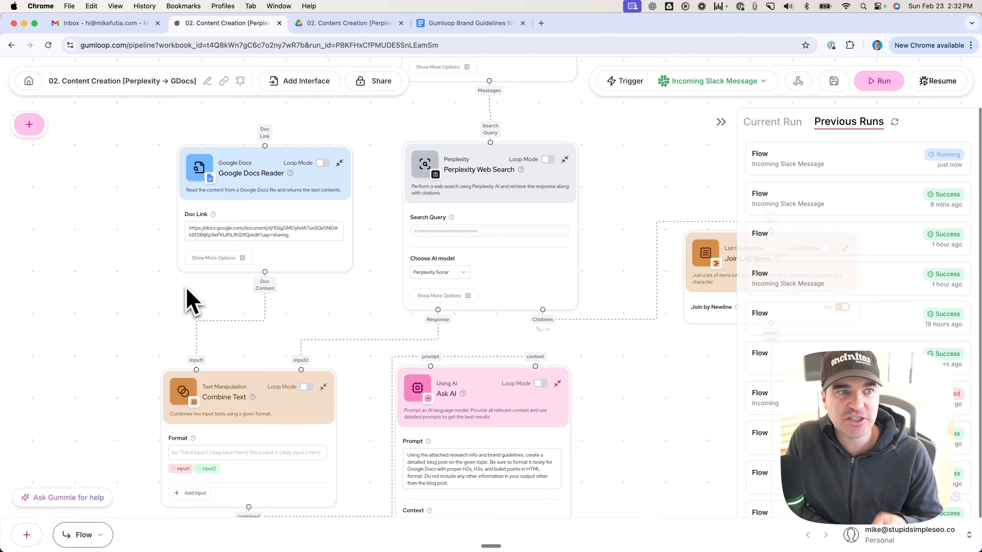
mouse_move(454, 165)
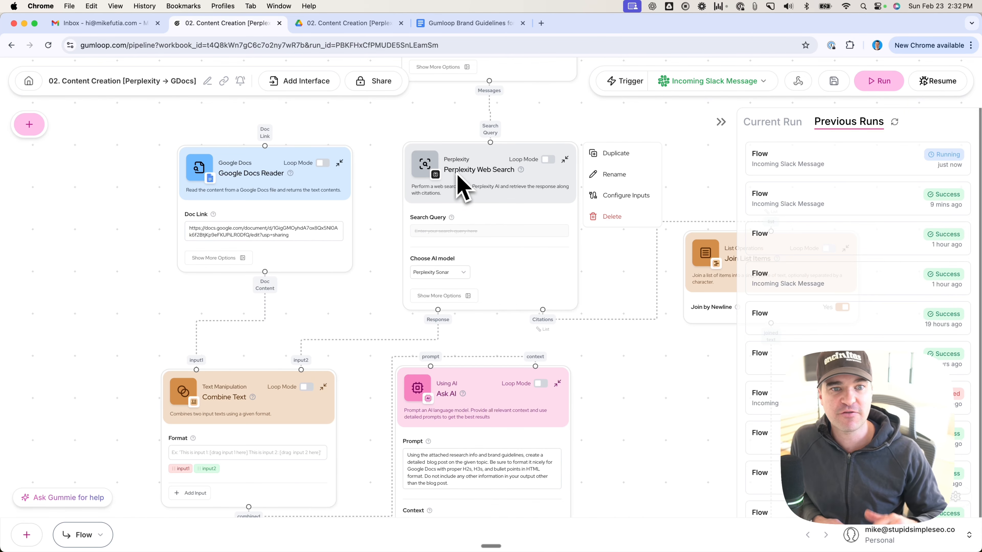
mouse_move(322, 178)
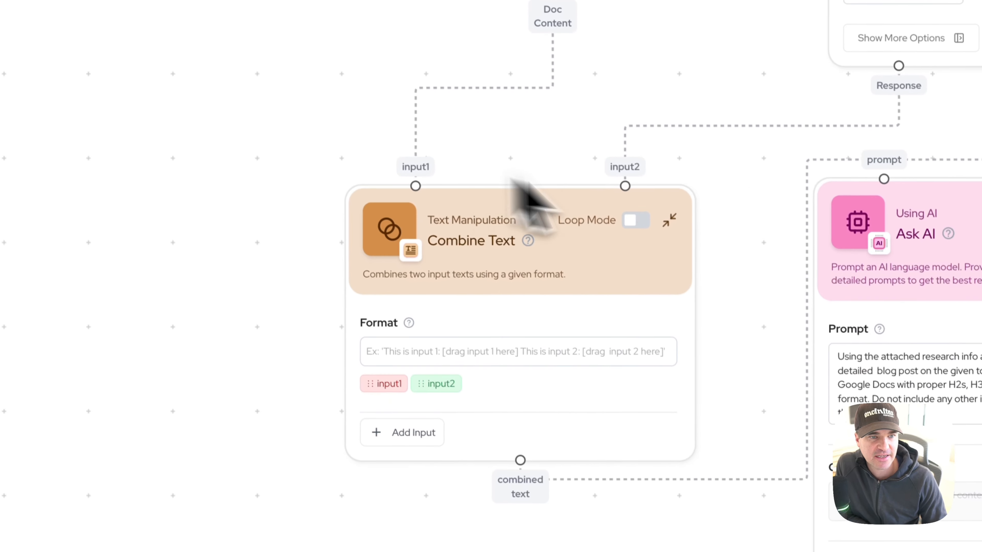
left_click_drag(224, 280, 228, 462)
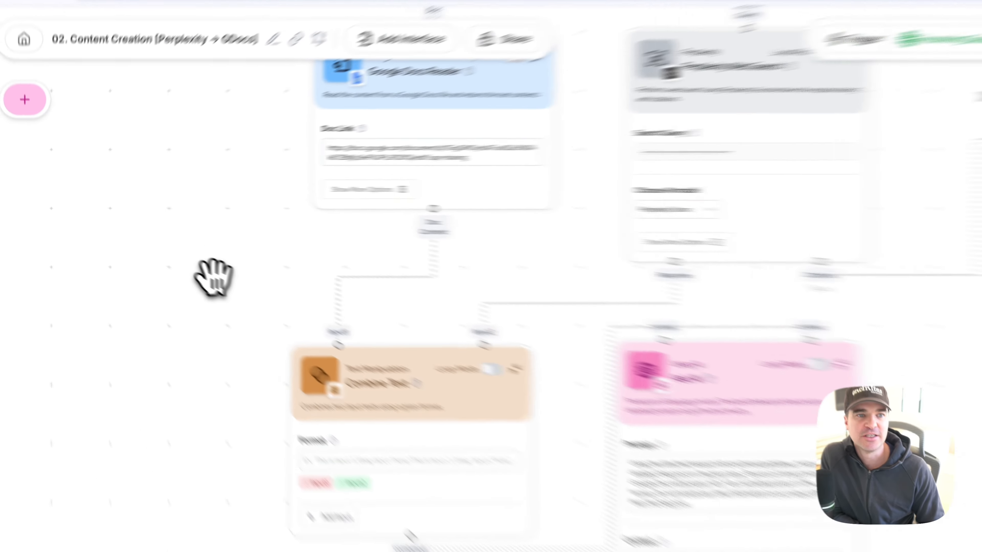
left_click_drag(213, 277, 220, 366)
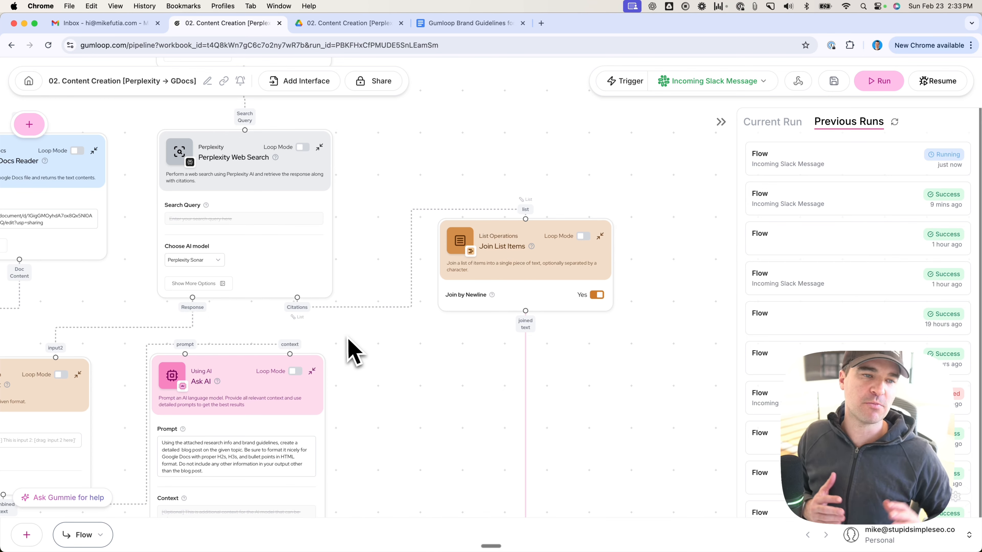
mouse_move(291, 311)
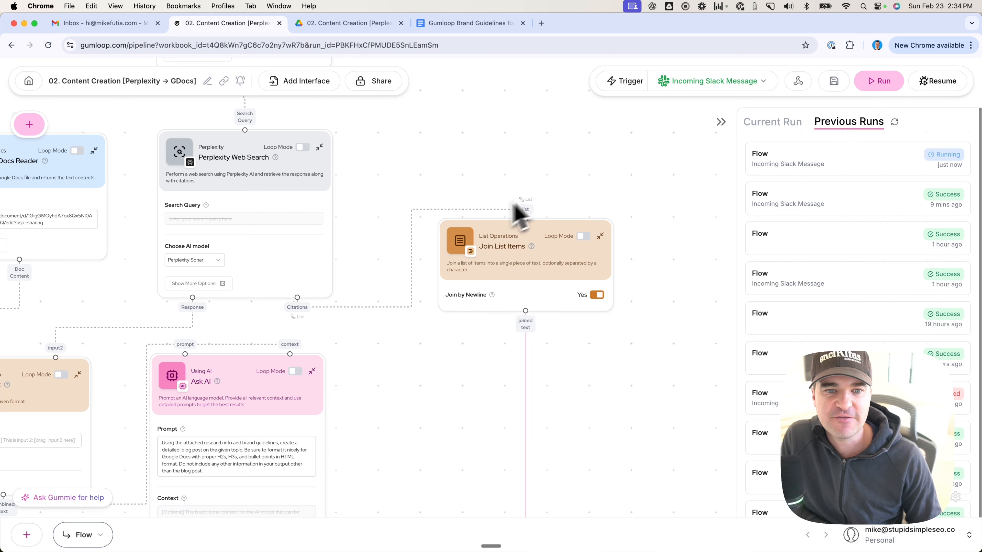
mouse_move(526, 259)
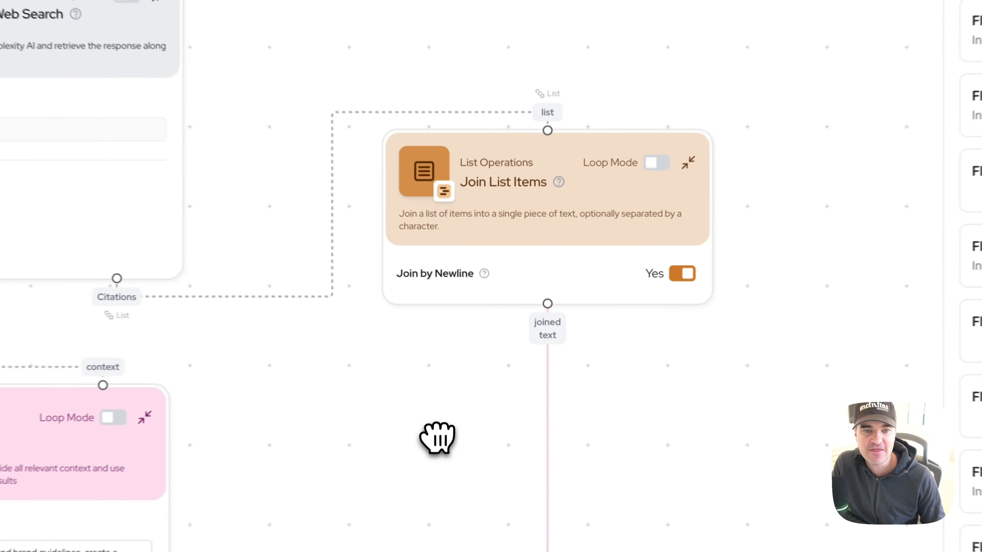
left_click_drag(459, 390, 522, 175)
left_click_drag(502, 373, 502, 72)
left_click_drag(440, 507, 430, 109)
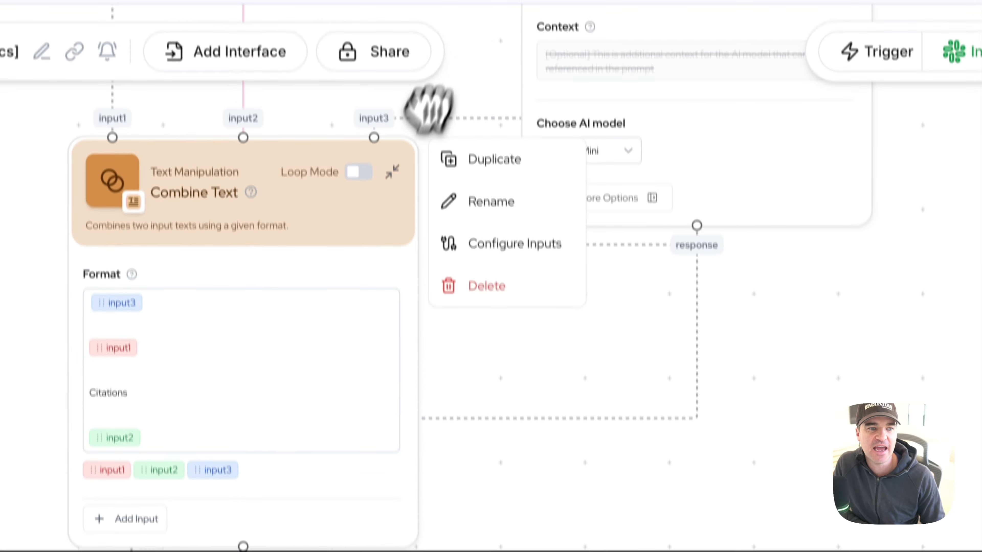
left_click_drag(587, 410, 706, 476)
mouse_move(380, 230)
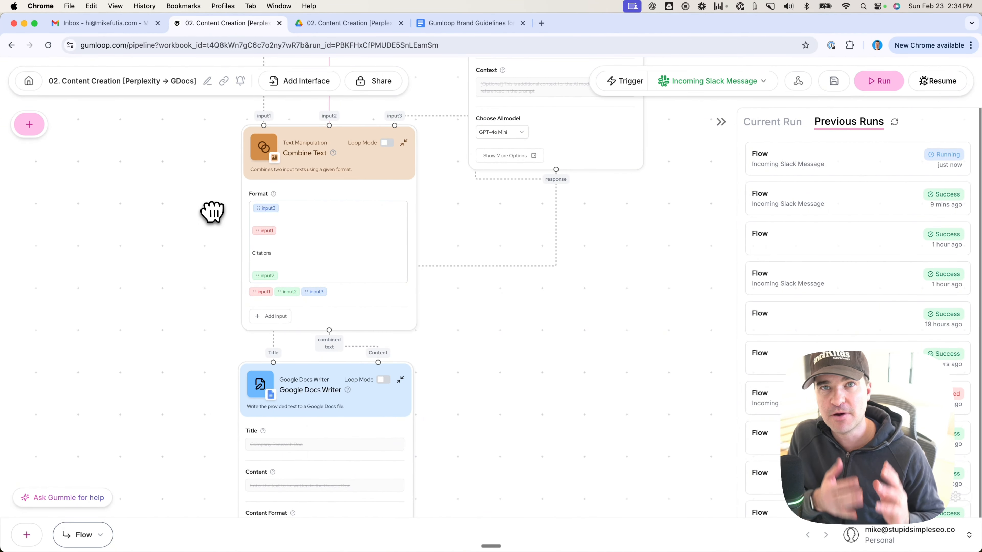
Step: Examine both Ask AI prompts, the final Combine Text format, the Google Docs Writer and the Slack Message Sender in the flow
mouse_move(368, 211)
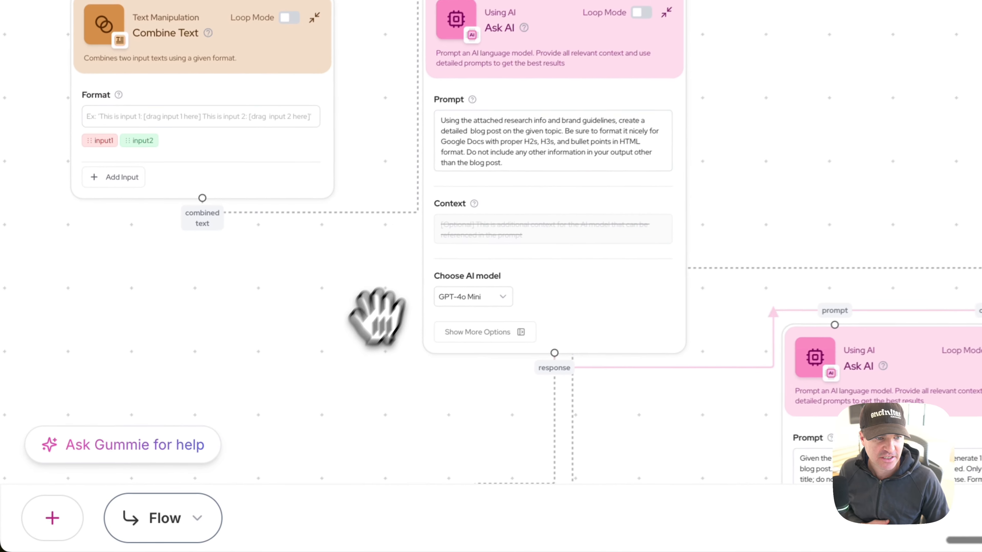
left_click_drag(349, 260, 301, 273)
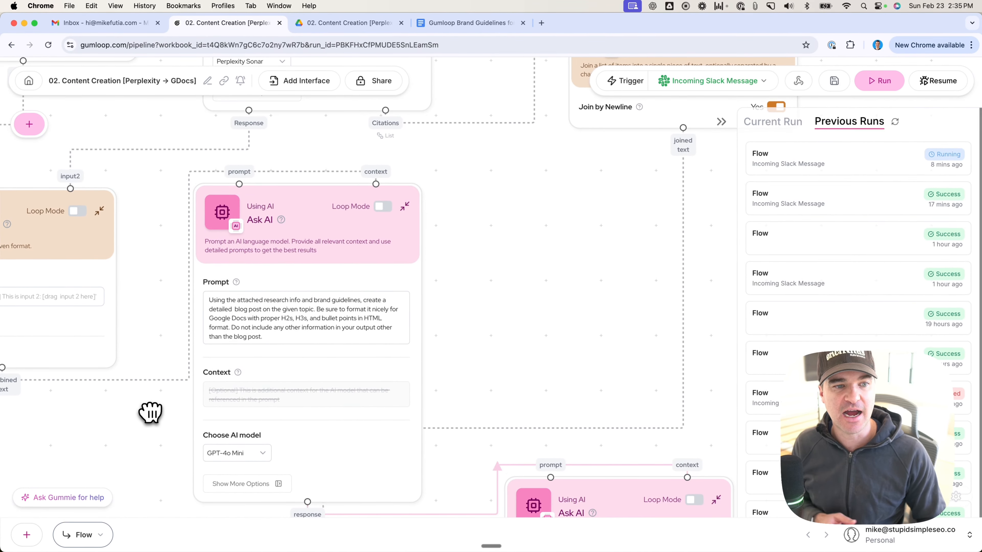
scroll(157, 405, "down", 5)
left_click_drag(150, 412, 158, 438)
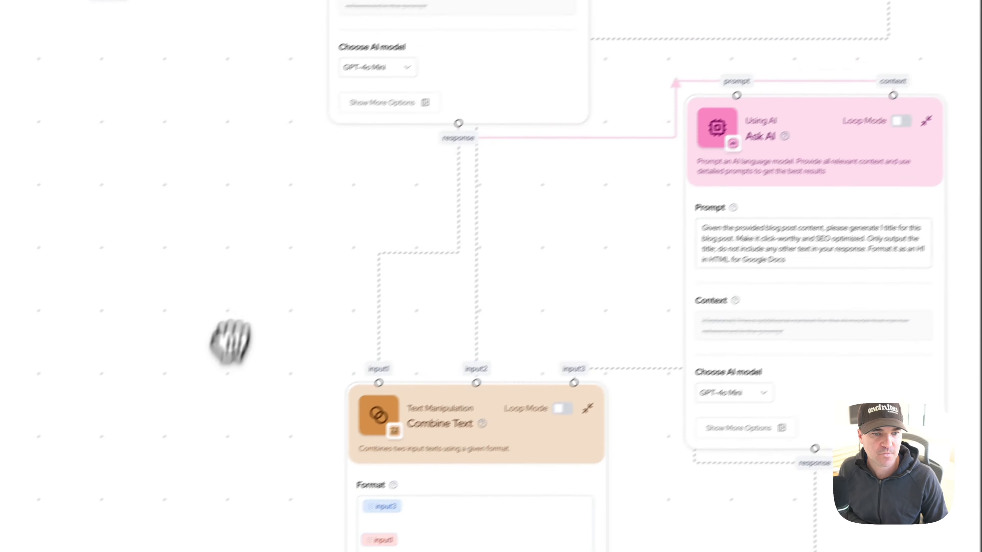
mouse_move(231, 341)
left_mouse_down()
mouse_move(266, 137)
mouse_move(277, 458)
mouse_move(235, 393)
mouse_move(224, 344)
left_mouse_up()
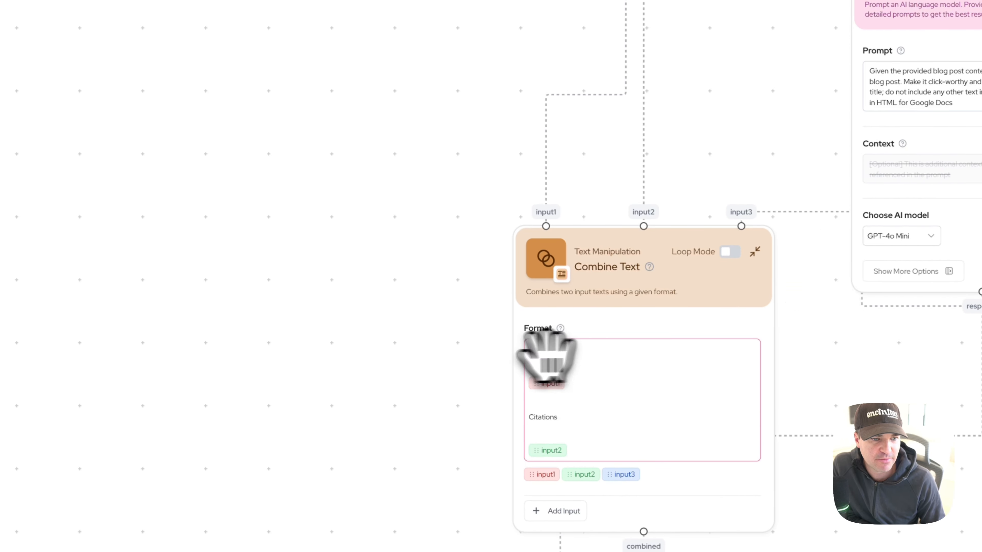
scroll(367, 373, "up", 7)
left_click_drag(445, 375, 257, 220)
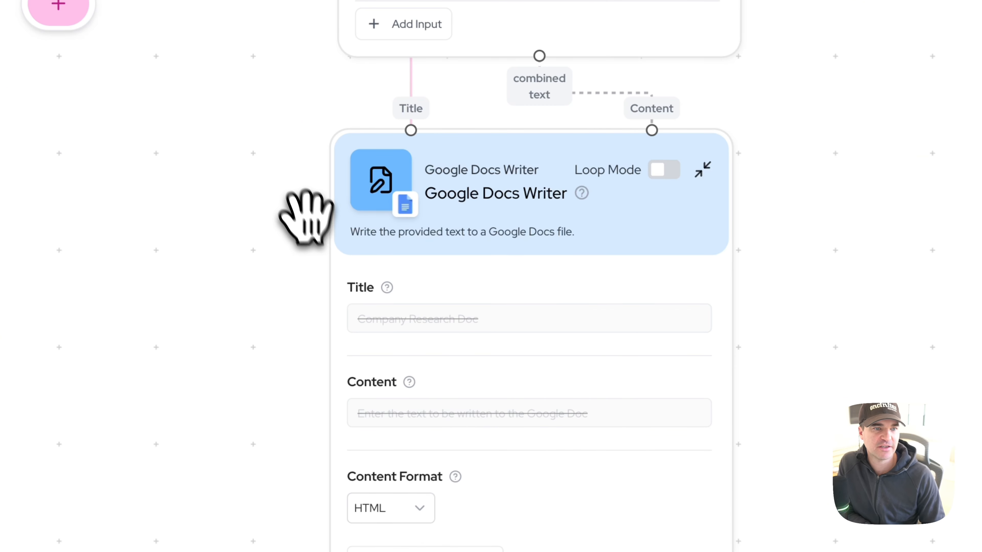
scroll(325, 247, "down", 3)
left_click_drag(323, 246, 350, 468)
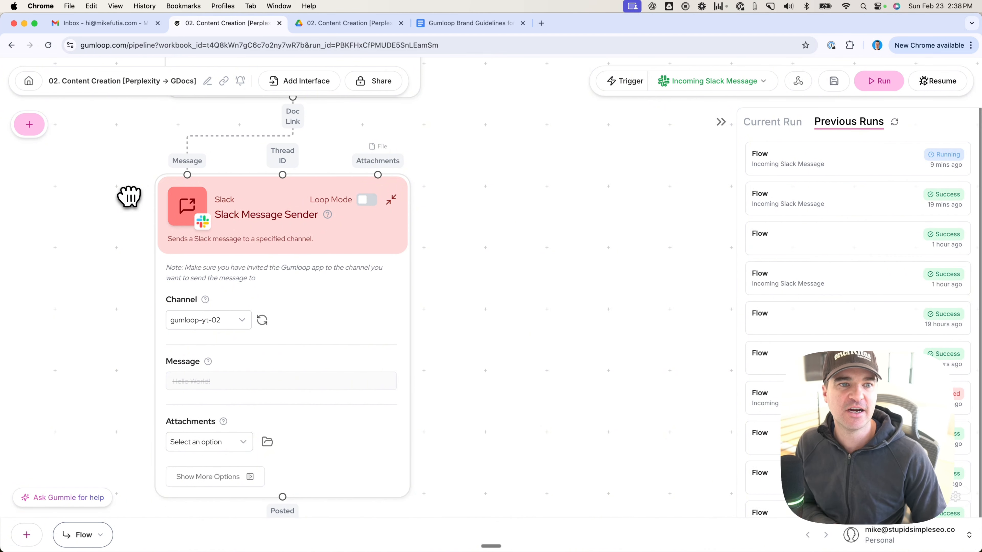
Step: Find the Slack nodes in the node library and add a Slack Message Reader to the empty 02. Live Demo flow
right_click(263, 180)
left_click(503, 285)
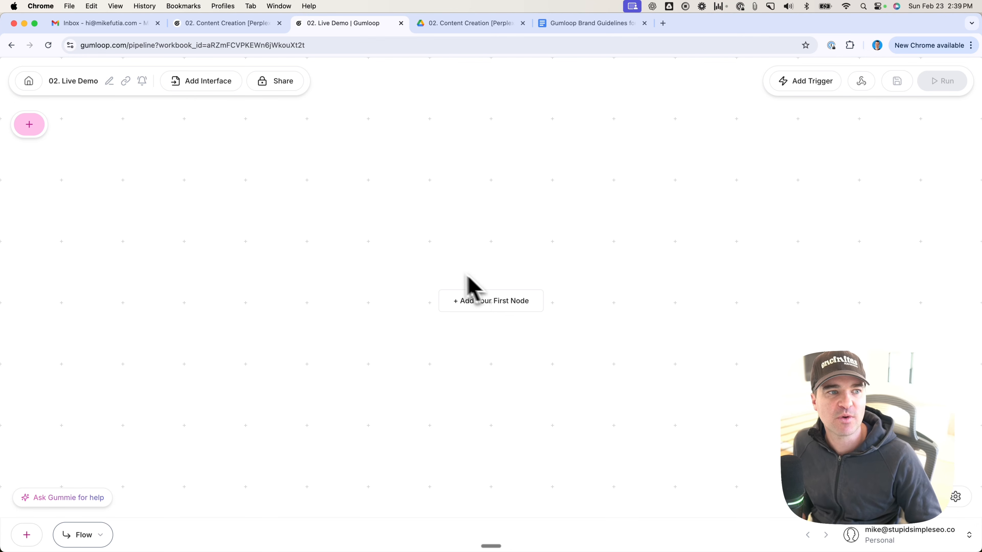
left_click(29, 124)
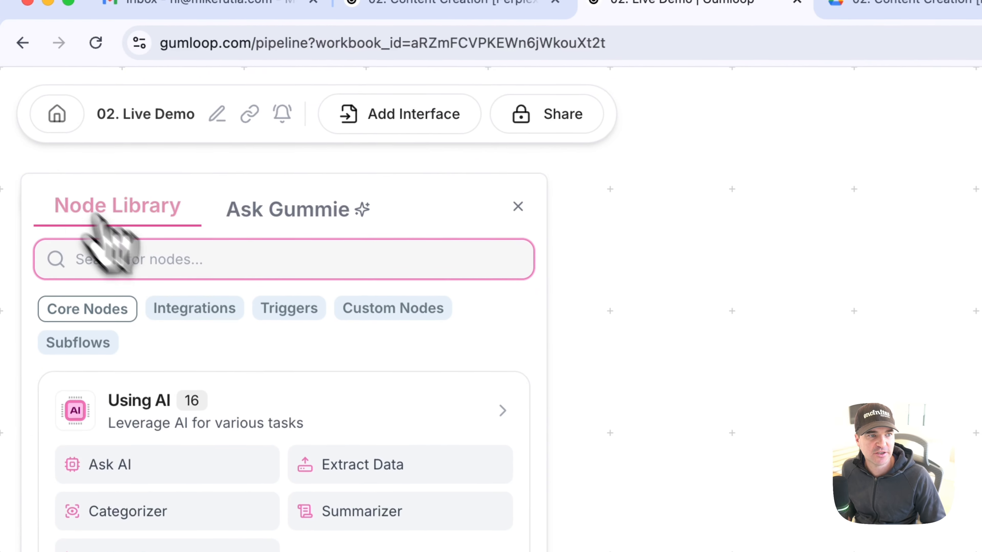
type("slack")
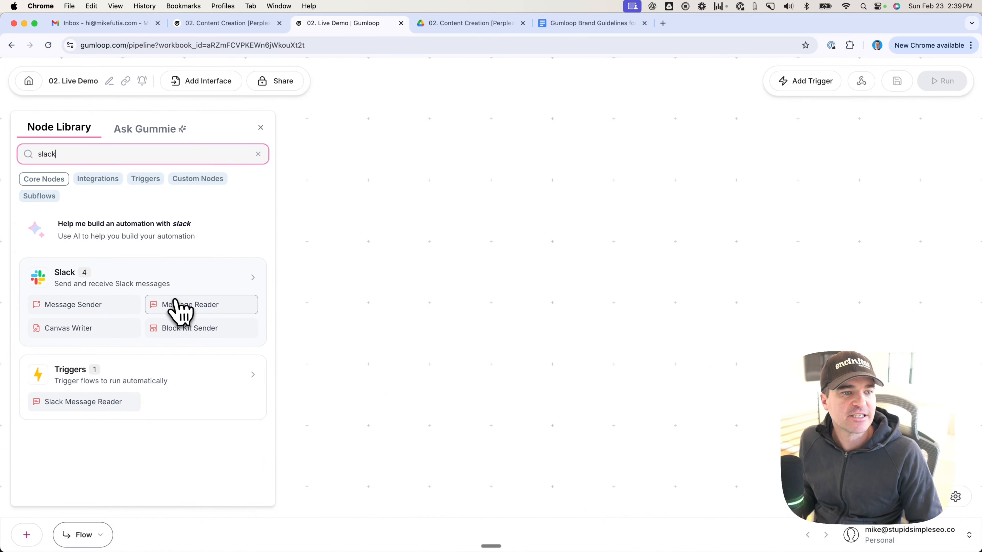
left_click_drag(187, 306, 479, 174)
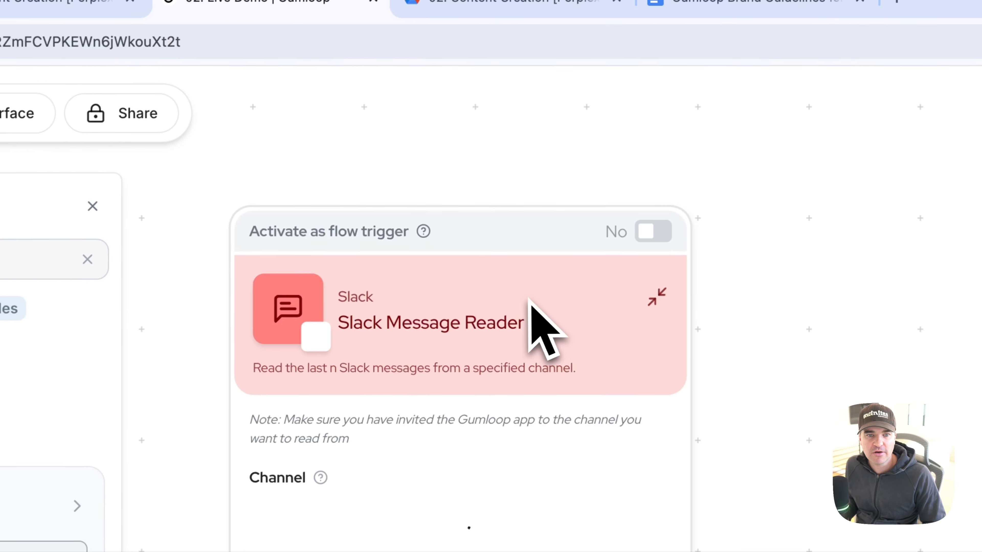
left_click_drag(508, 241, 577, 198)
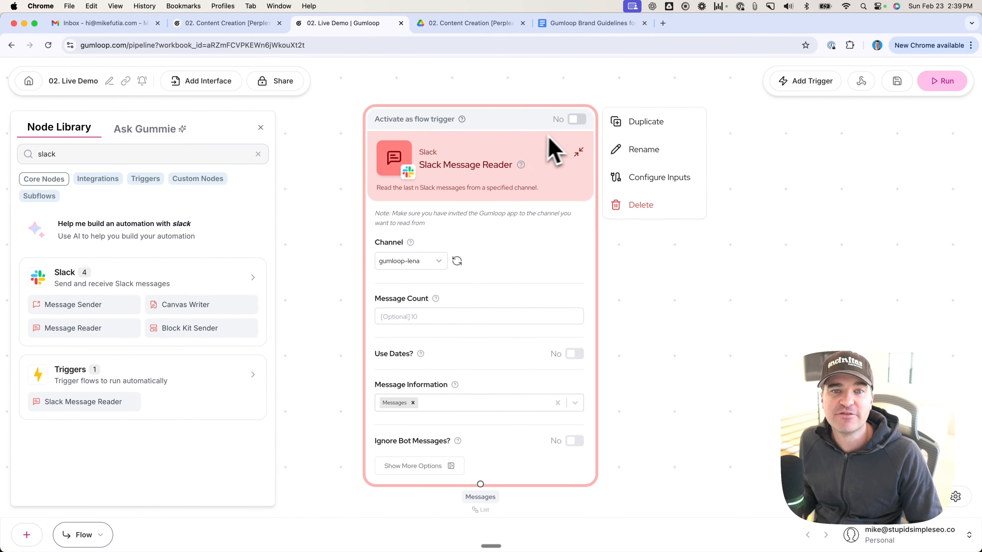
Step: Configure the Slack Message Reader as the flow trigger on the gumloop-yt-02 channel, ignoring bot messages
left_click(577, 119)
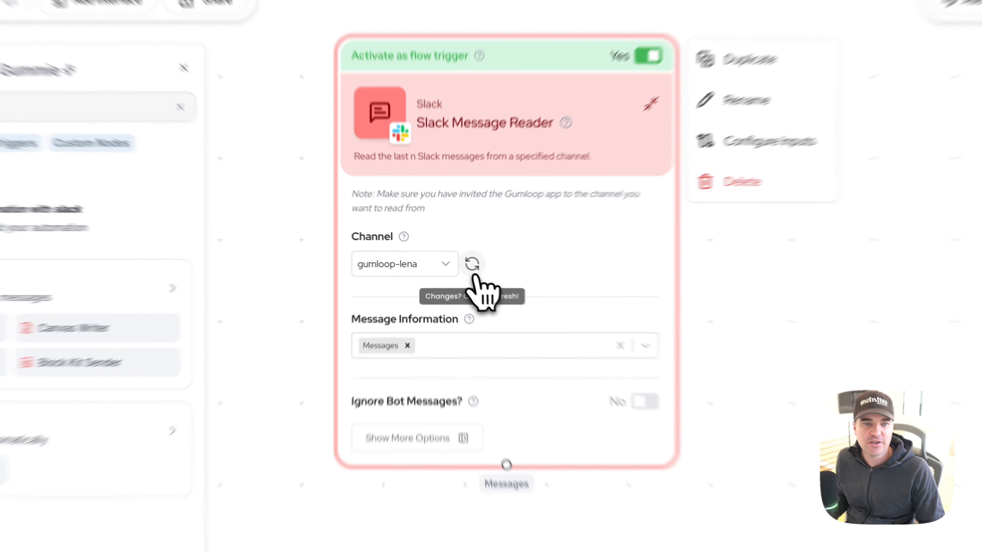
left_click(456, 261)
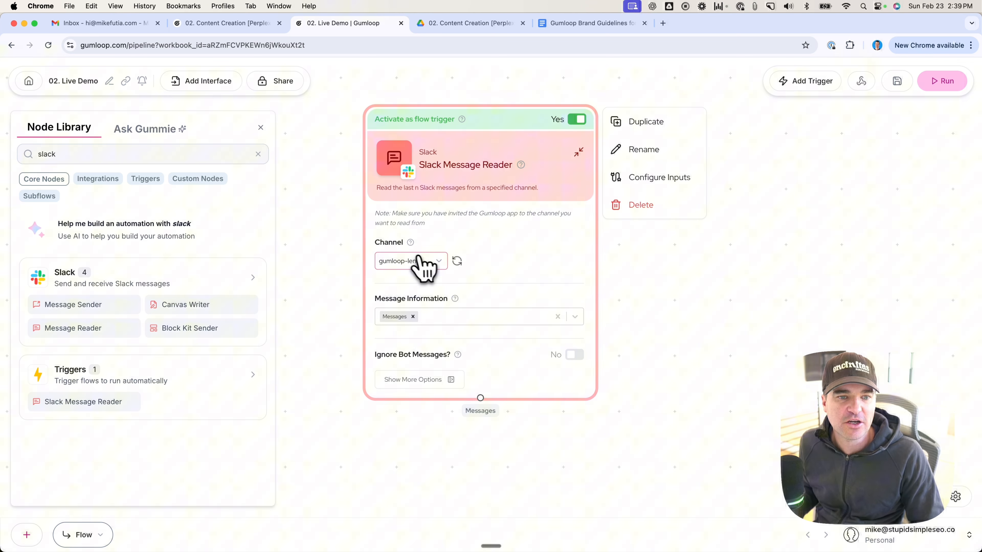
left_click(419, 258)
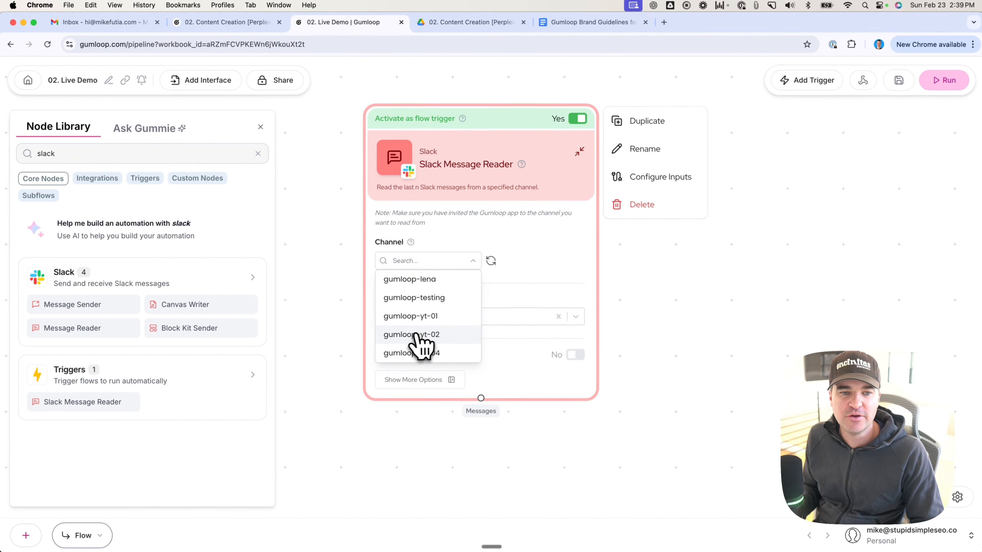
left_click(412, 335)
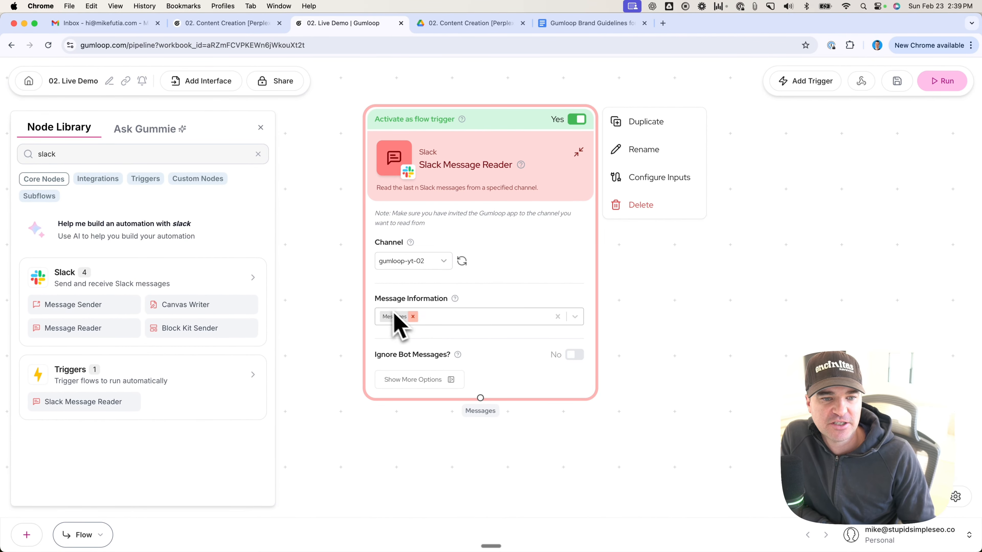
left_click_drag(370, 353, 350, 337)
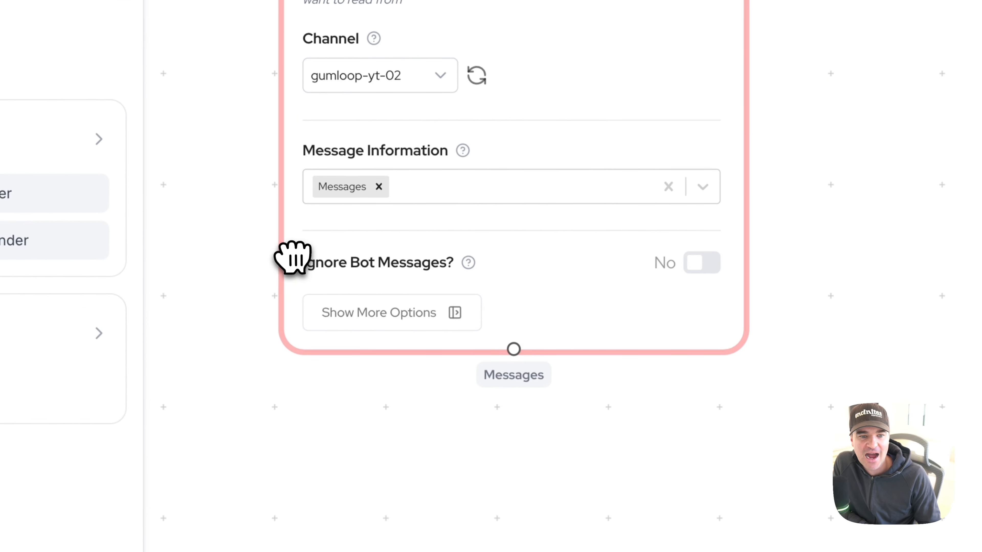
left_click(697, 265)
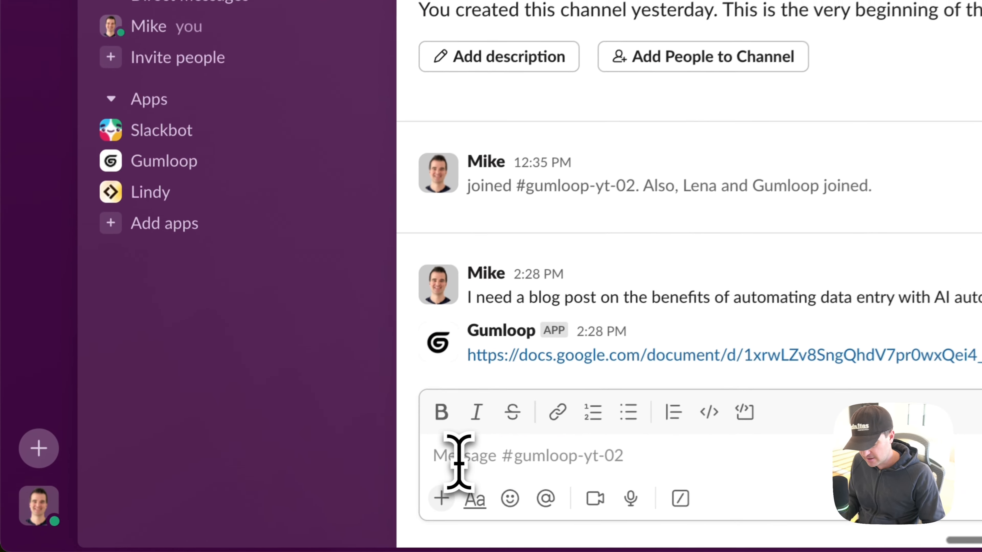
left_click(232, 502)
type("/invite @Gumloo")
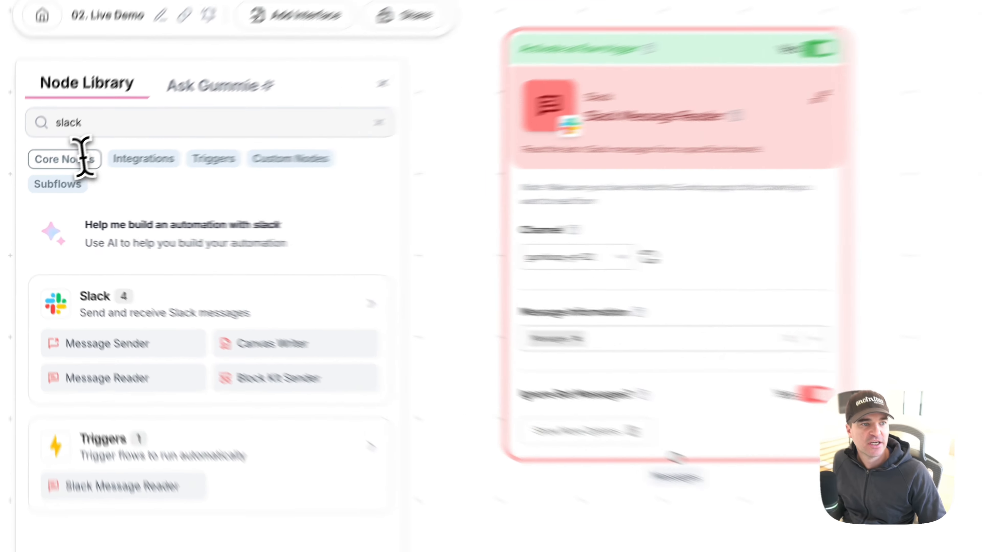
Step: Find Perplexity in the node library and place a Perplexity Web Search node directly below the Slack Message Reader
double_click(61, 156)
type("perple")
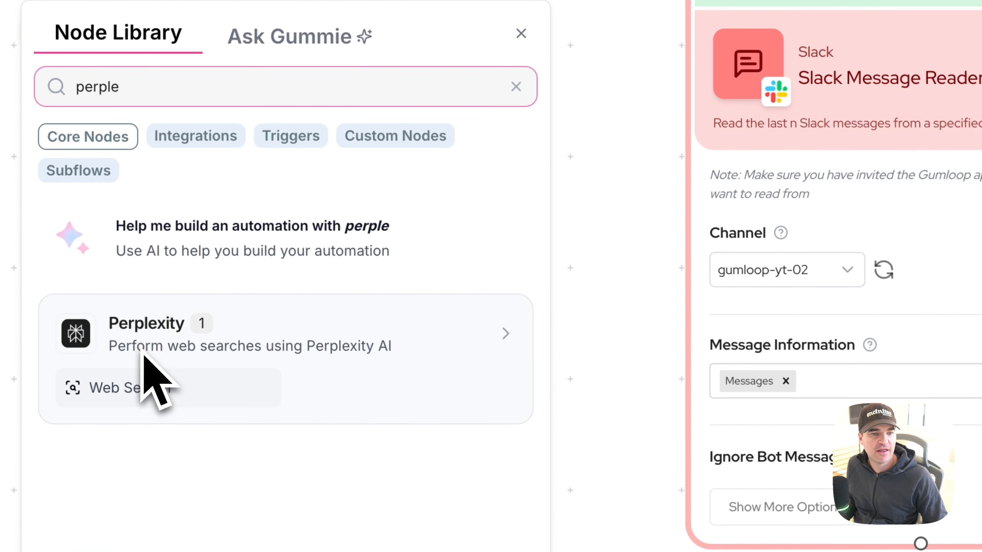
left_click_drag(143, 351, 572, 458)
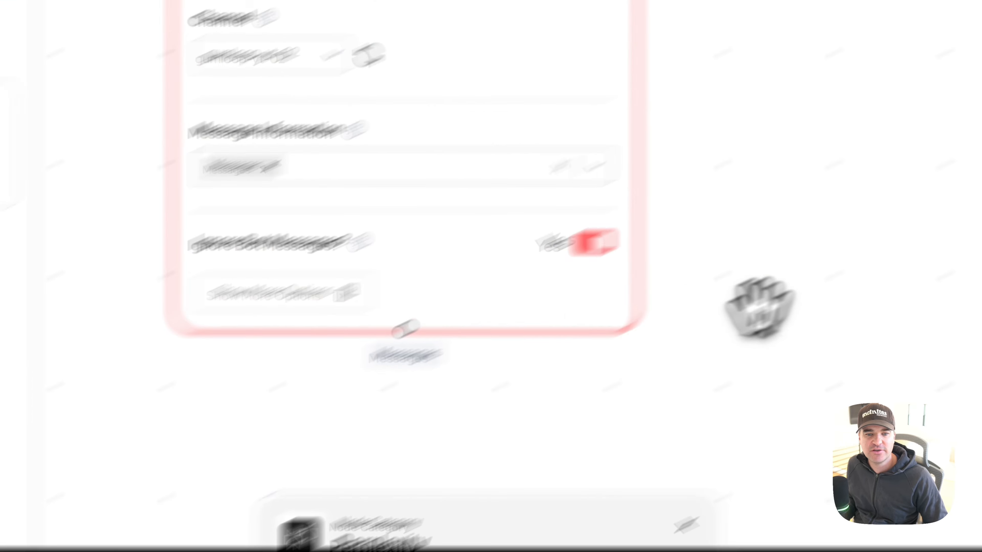
left_click_drag(613, 260, 613, 75)
left_click_drag(288, 334, 193, 246)
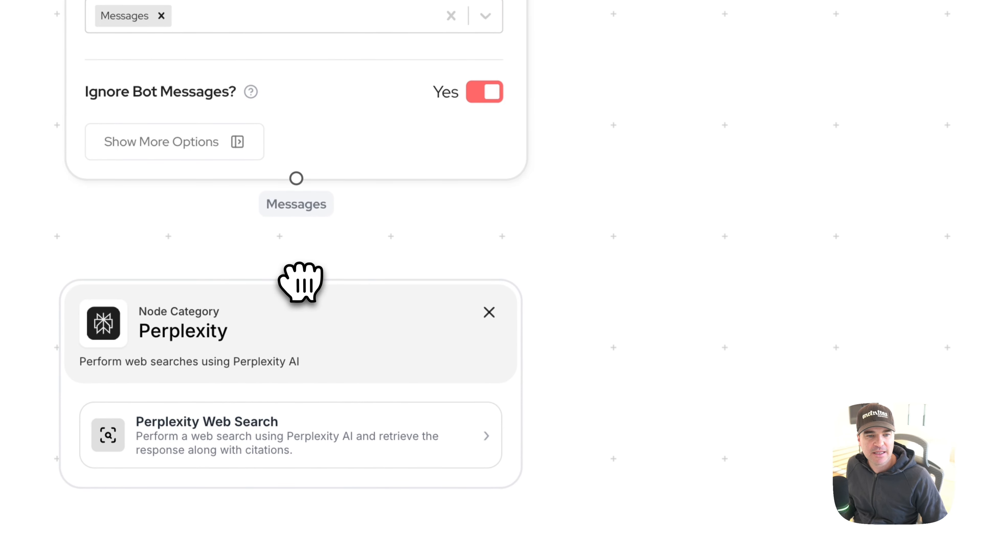
left_click(286, 436)
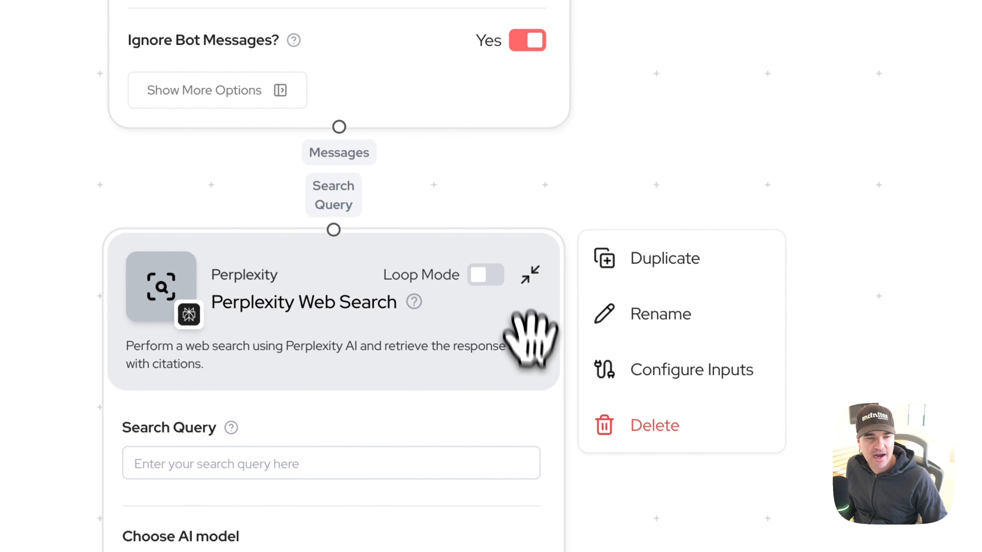
Step: Connect the Slack reader's Messages output to the Perplexity Search Query input and lower the Perplexity node slightly for more spacing
scroll(675, 251, "up", 3)
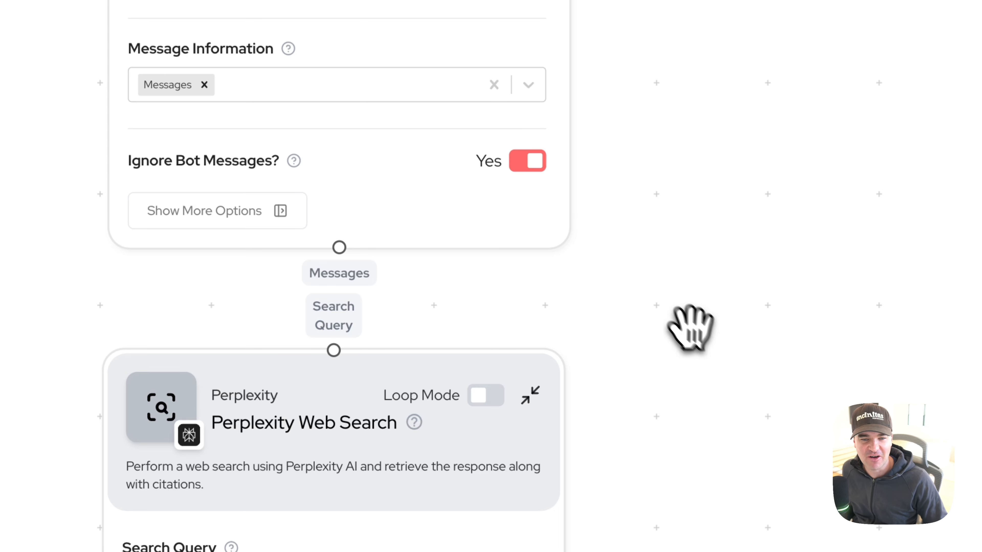
scroll(690, 329, "down", 3)
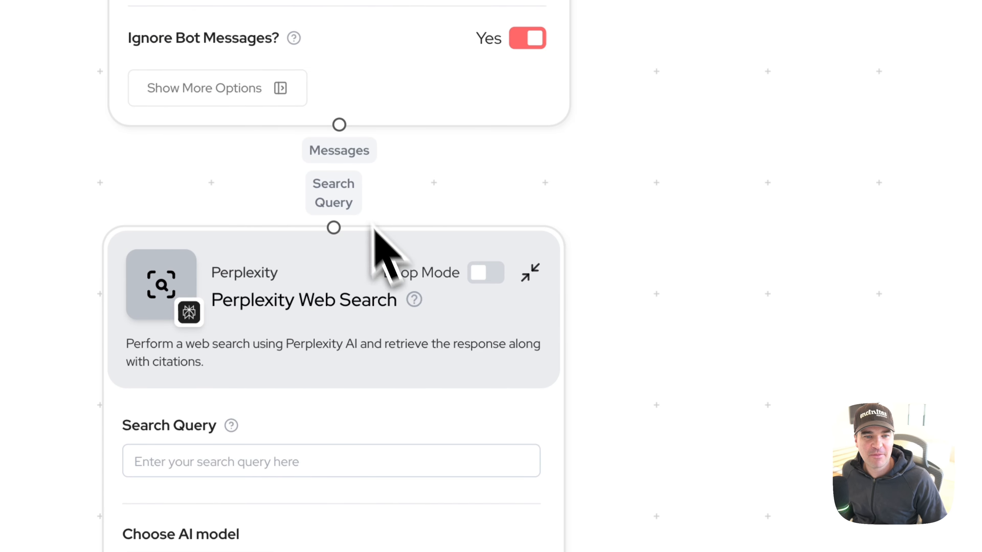
left_click_drag(339, 124, 338, 227)
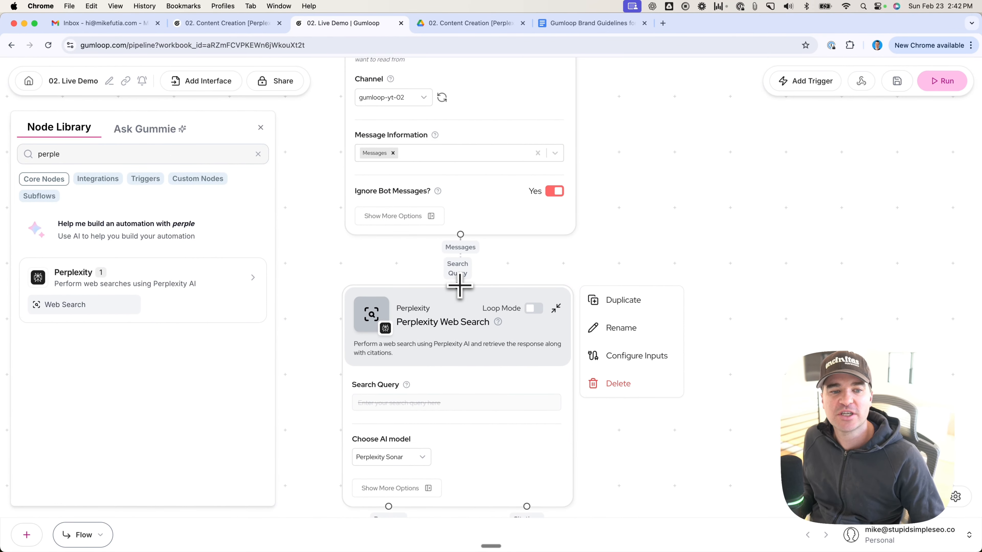
left_click_drag(626, 434, 631, 348)
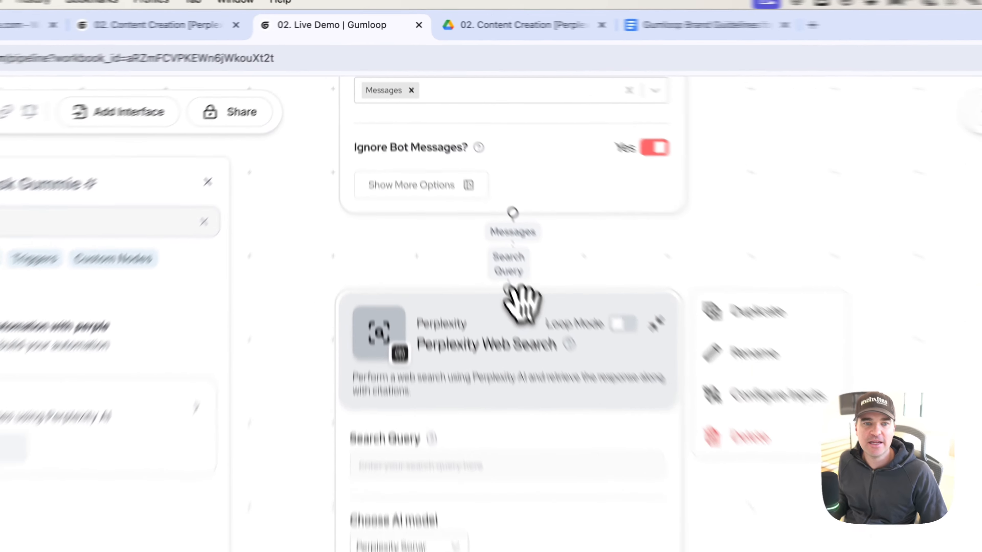
left_click_drag(475, 215, 475, 239)
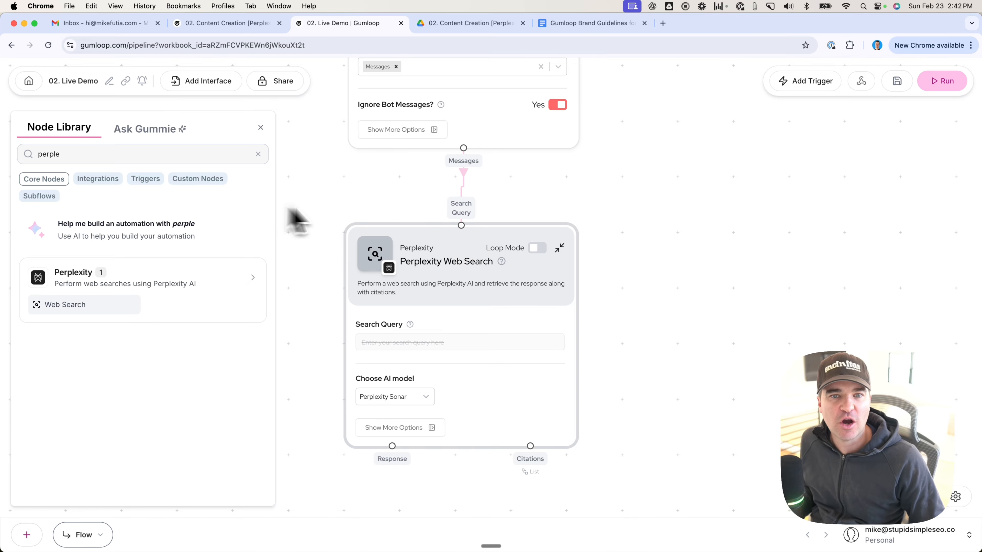
Step: Read through the Gumloop Brand Guidelines for Blog Posts document in Google Docs, from the introduction to the conclusion
left_click(591, 22)
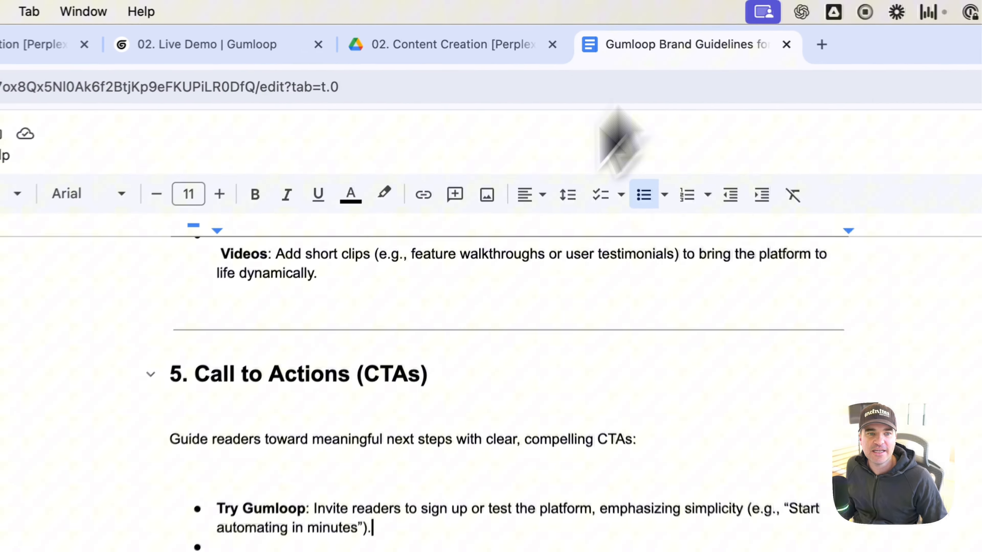
scroll(320, 408, "up", 20)
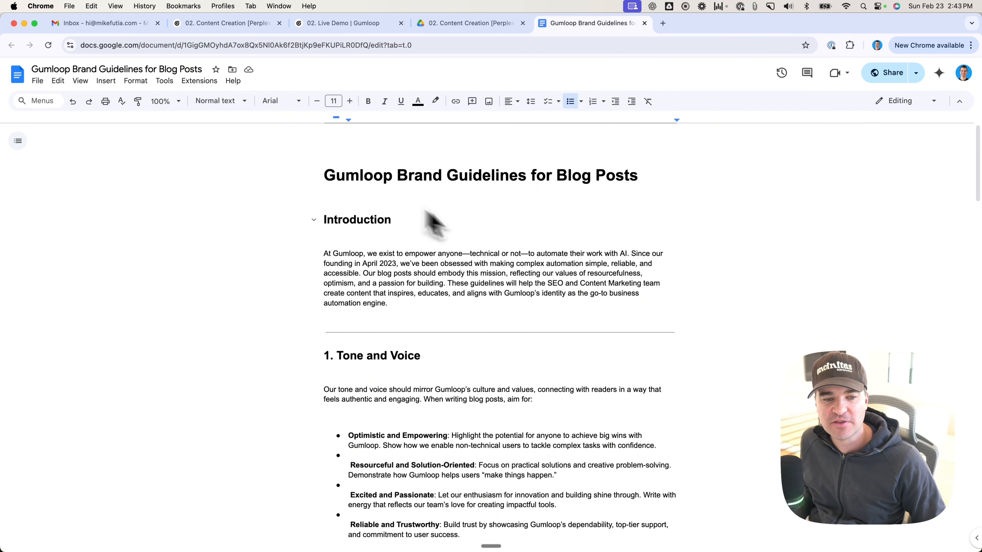
scroll(417, 359, "down", 10)
scroll(416, 362, "up", 7)
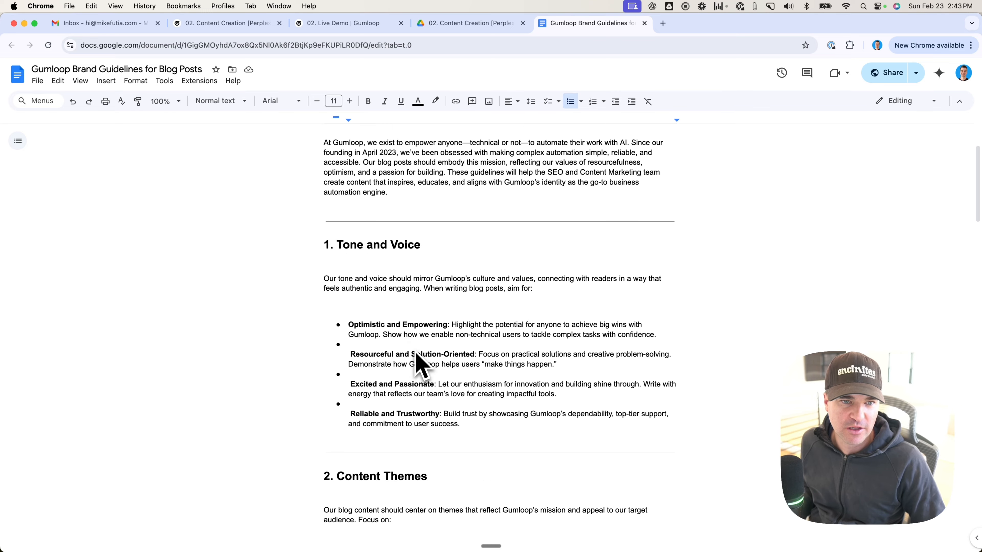
scroll(355, 271, "down", 6)
scroll(338, 254, "down", 9)
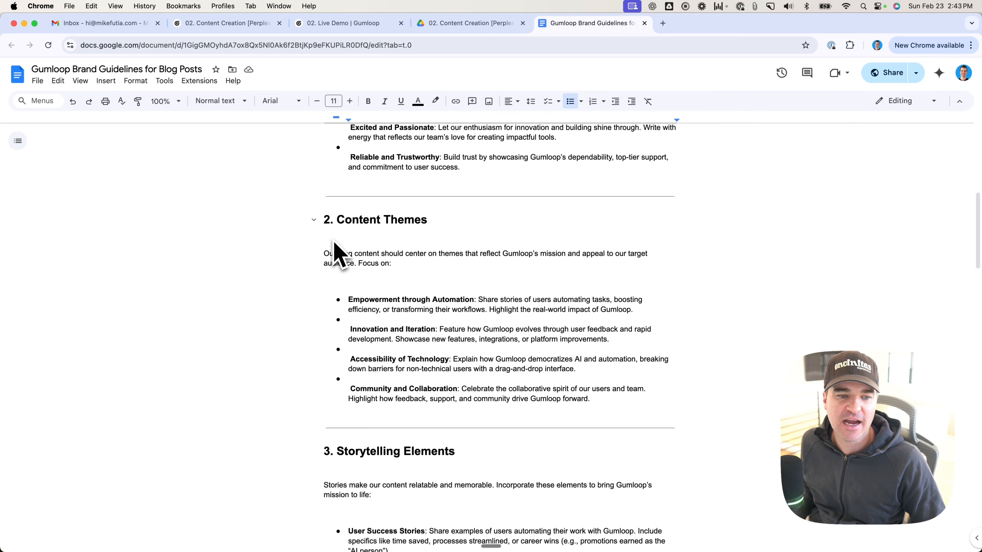
scroll(336, 252, "down", 5)
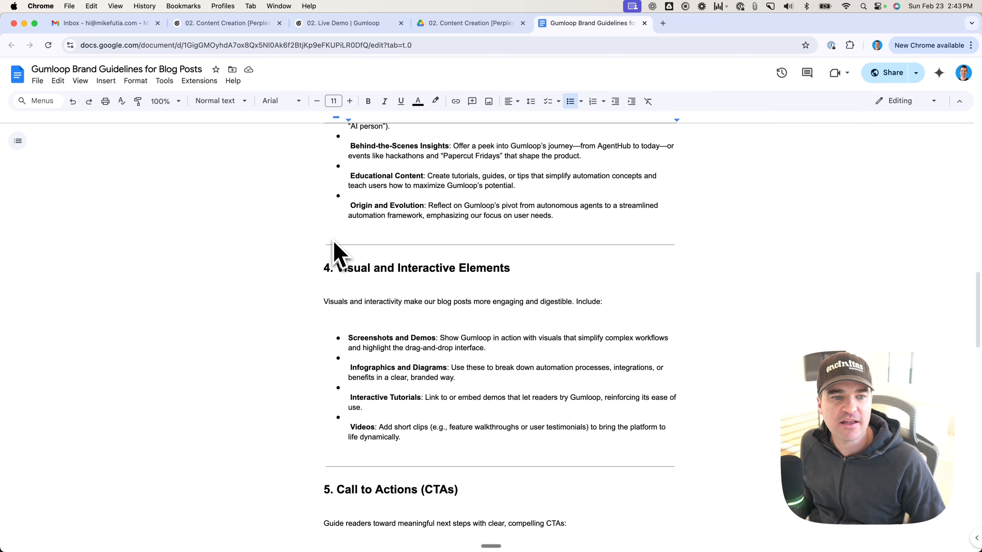
scroll(381, 248, "down", 12)
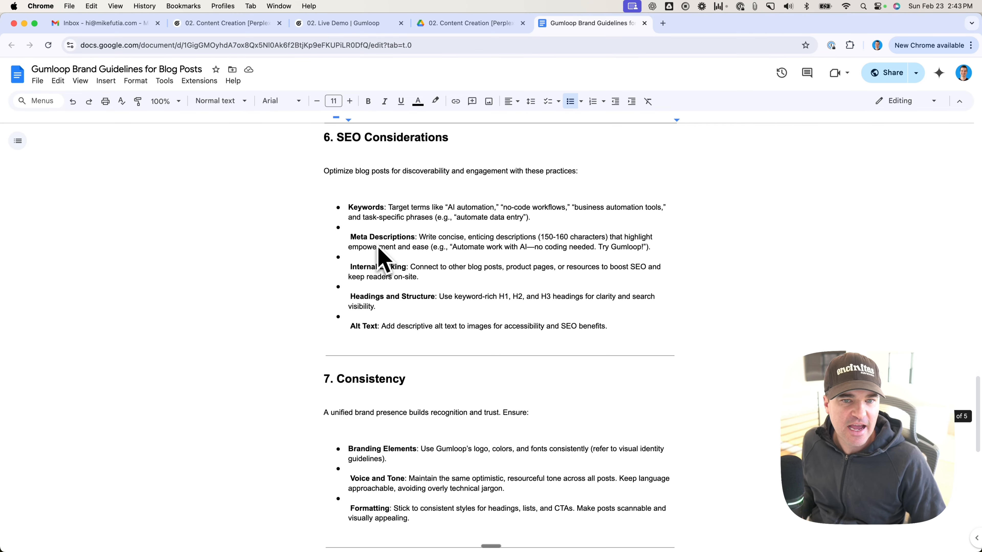
scroll(379, 250, "down", 8)
scroll(378, 249, "down", 8)
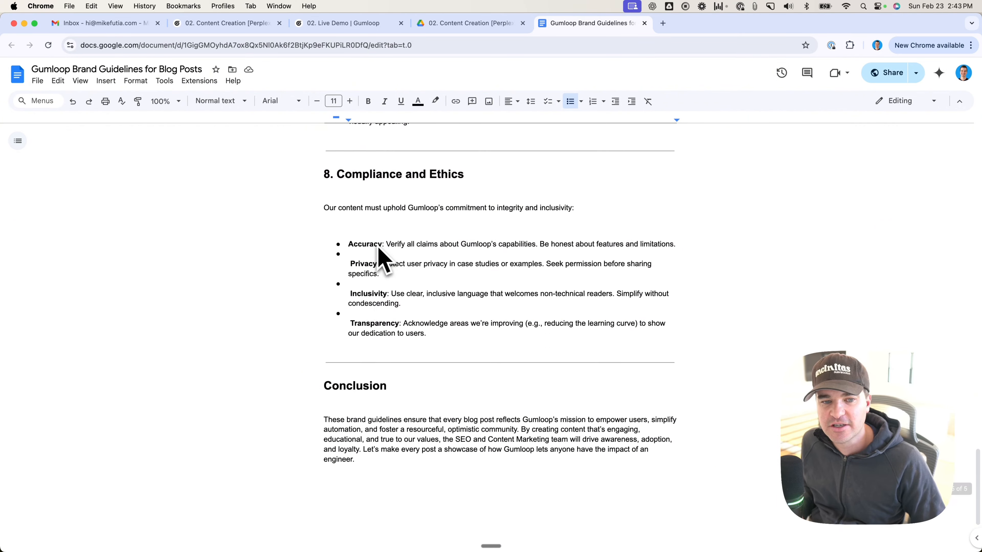
scroll(379, 249, "up", 20)
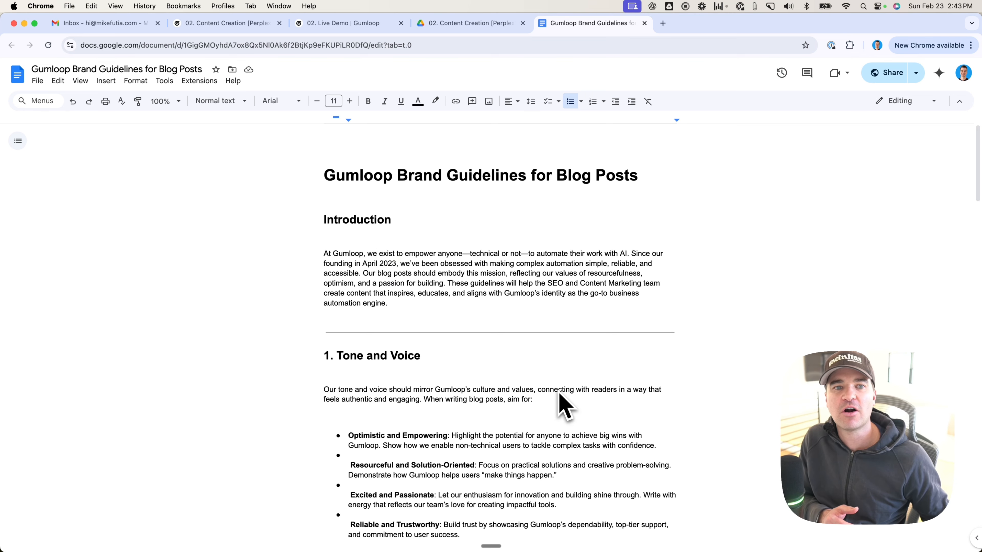
Step: In the 02. Live Demo flow, find the Google Docs nodes and place a Google Docs Reader beside the Perplexity Web Search node
left_click(200, 23)
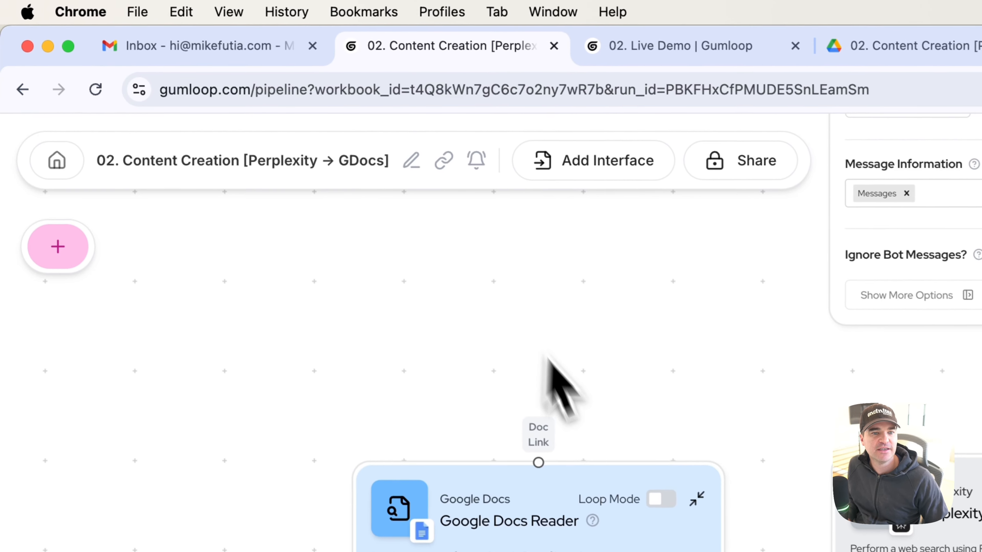
left_click(641, 43)
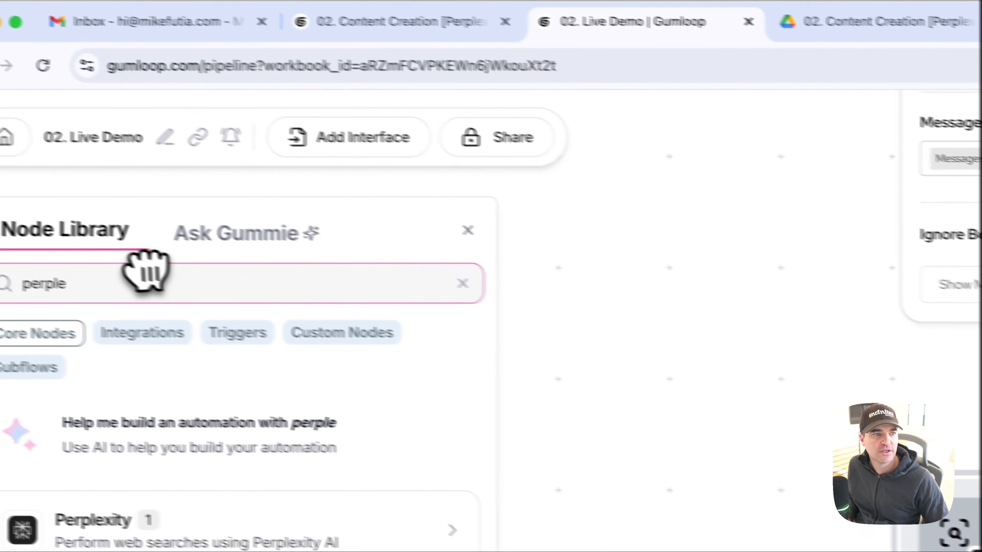
double_click(47, 291)
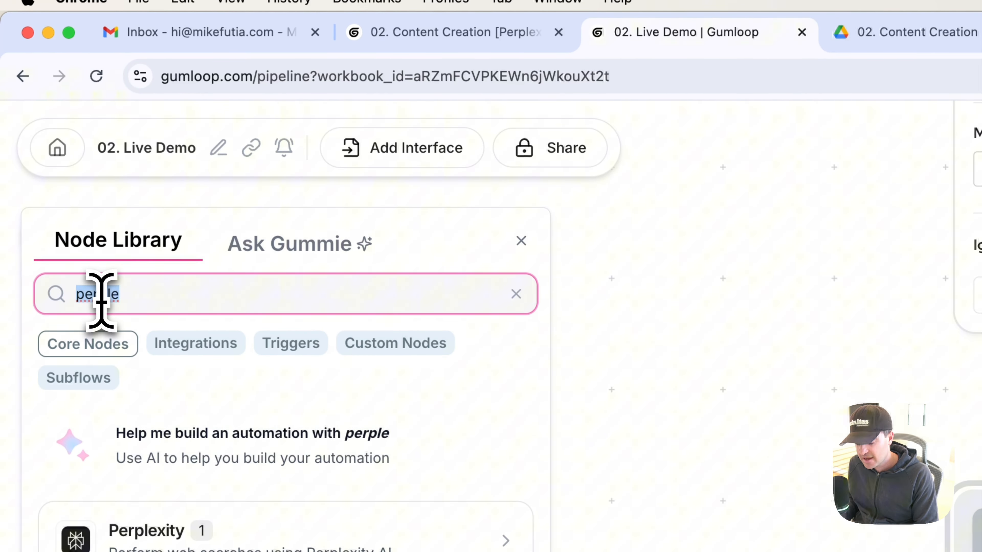
type("goog")
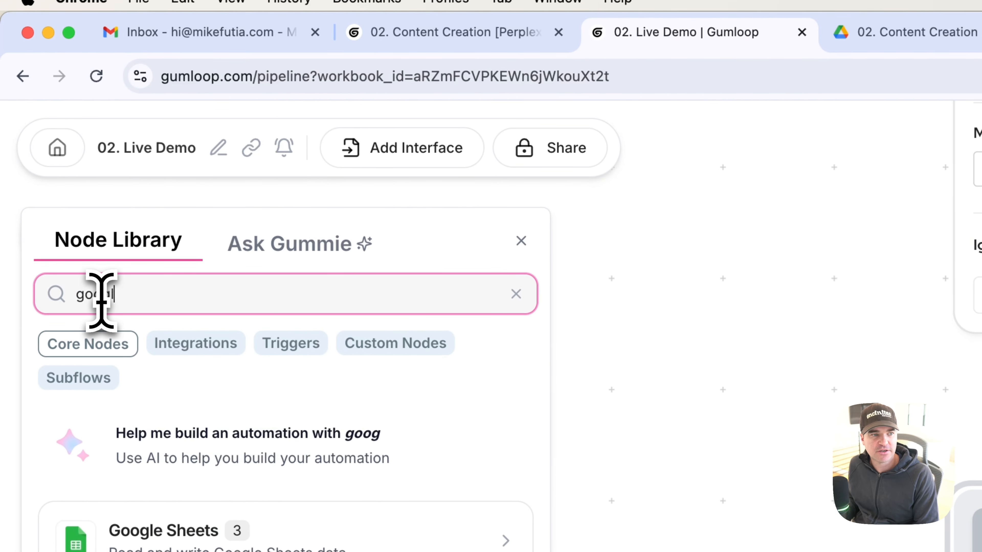
type("le docs")
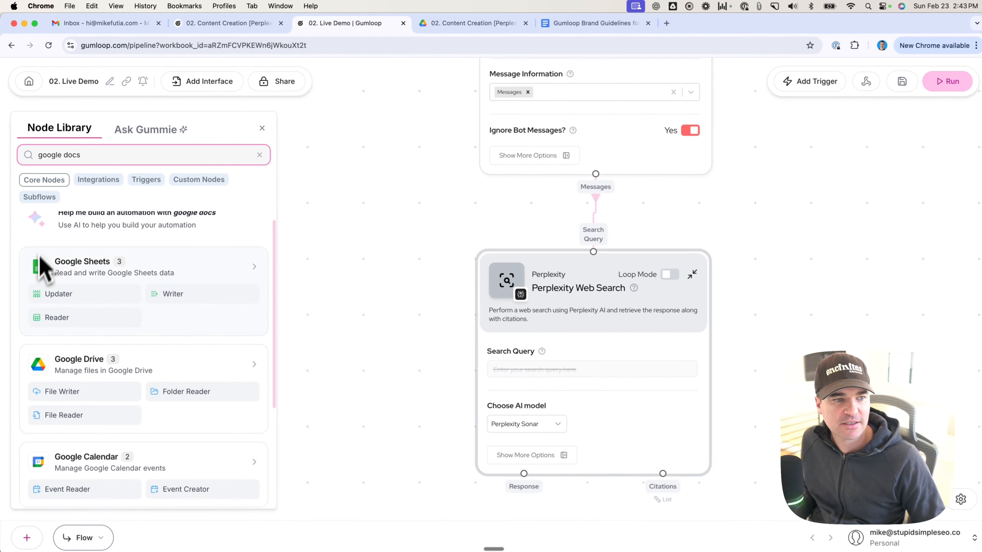
scroll(76, 541, "down", 3)
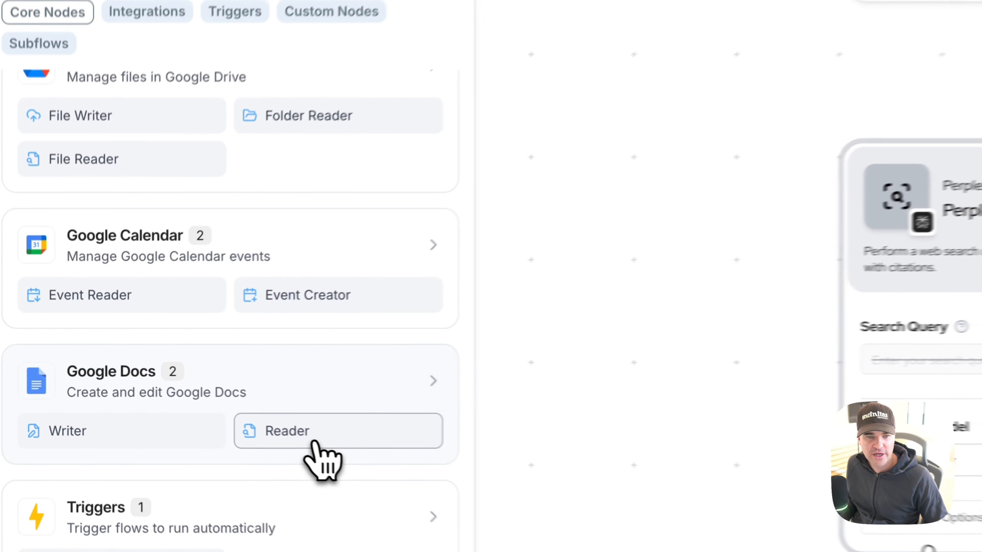
left_click_drag(189, 412, 338, 324)
left_click_drag(637, 286, 649, 301)
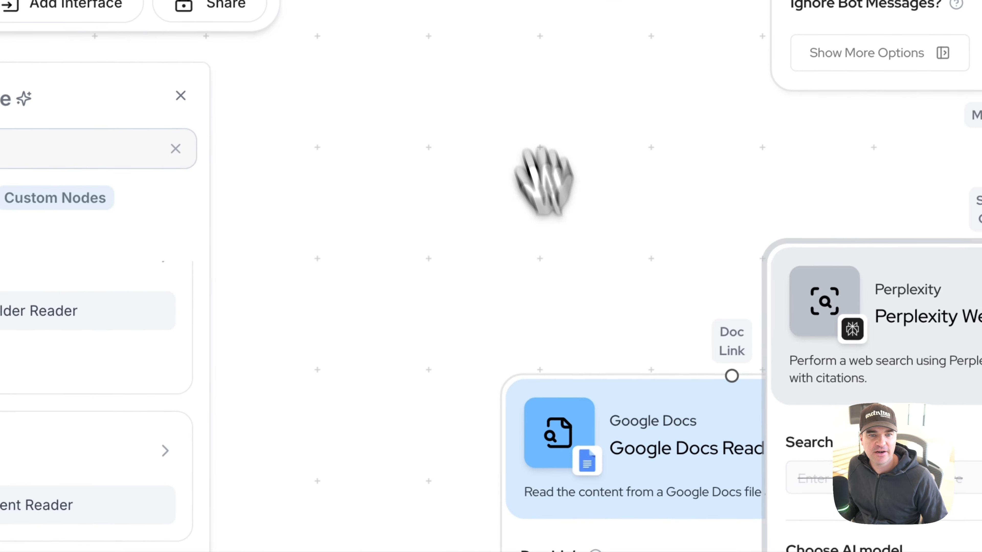
left_click_drag(626, 425, 408, 284)
scroll(548, 395, "down", 3)
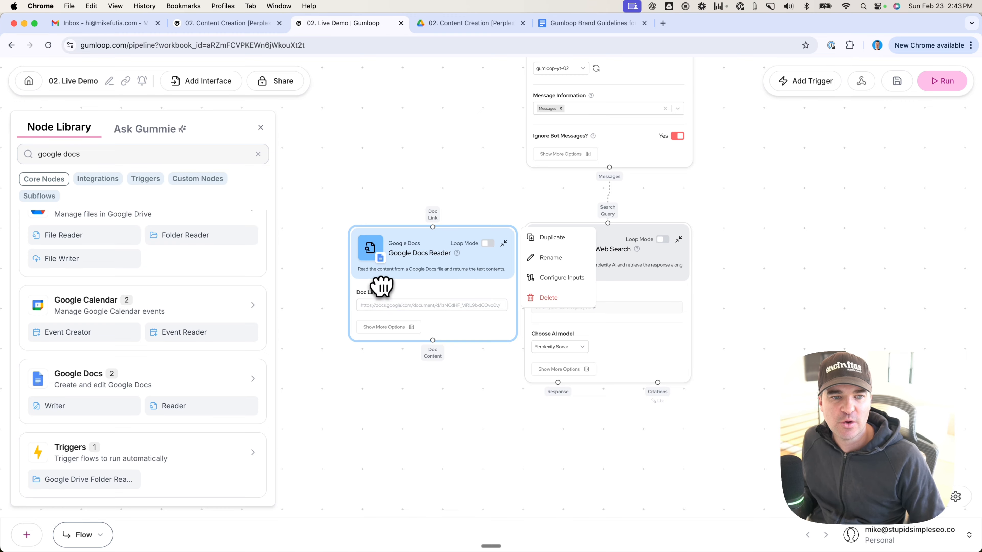
Step: Move the Google Docs Reader slightly away from the Perplexity Web Search node to widen the gap between them
mouse_move(385, 291)
left_click(599, 24)
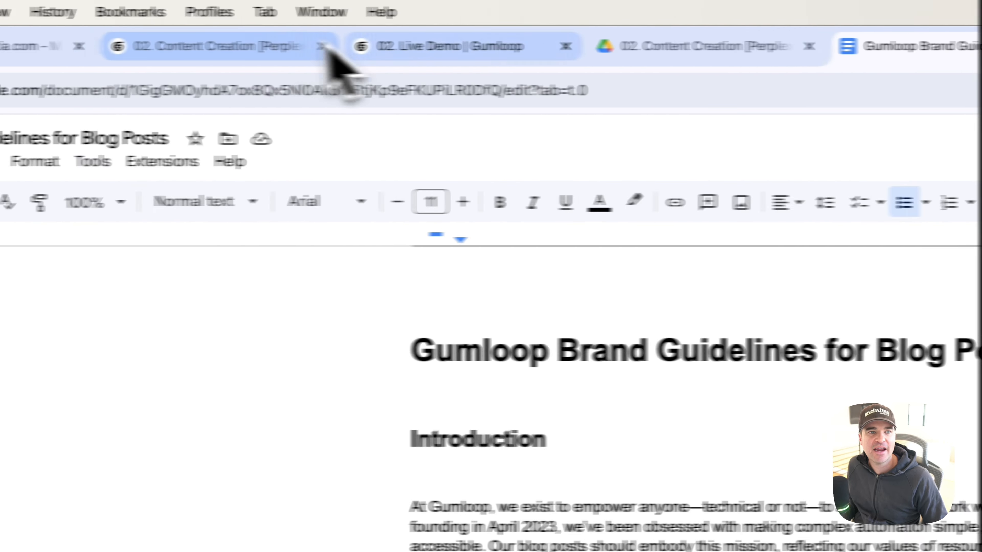
left_click(488, 54)
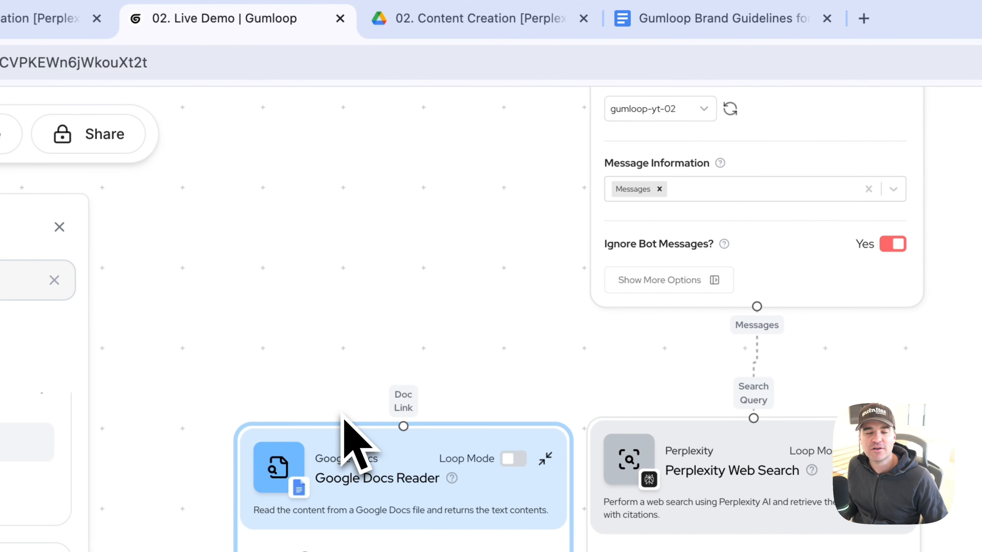
left_click(350, 423)
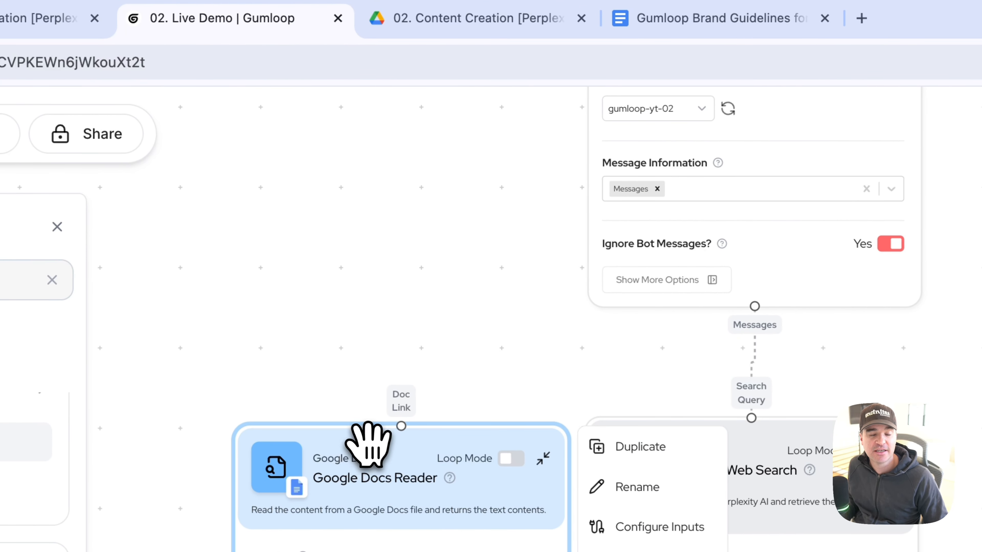
left_click_drag(366, 445, 336, 447)
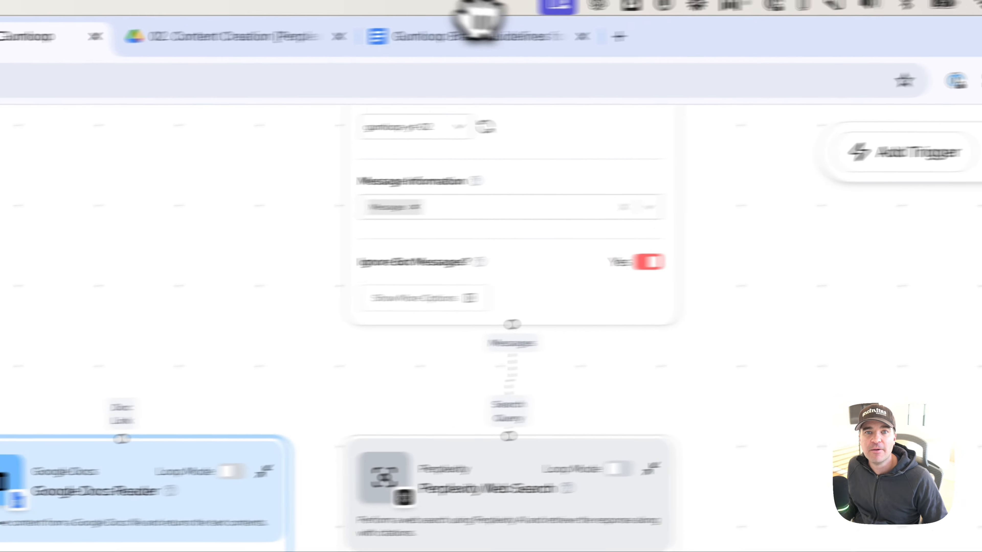
Step: Copy the share link of the Gumloop Brand Guidelines document and enter it as the Google Docs Reader's Doc Link
left_click(735, 20)
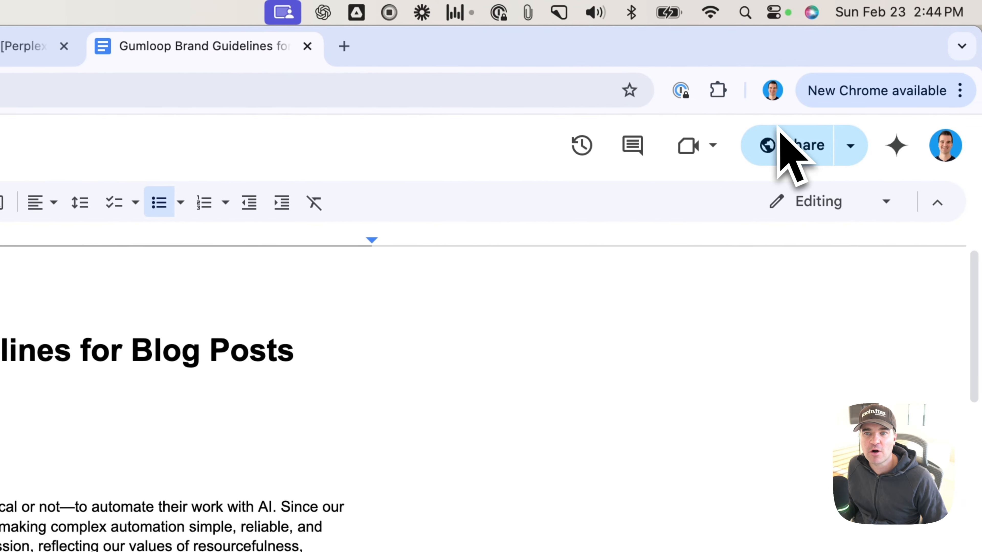
left_click(950, 145)
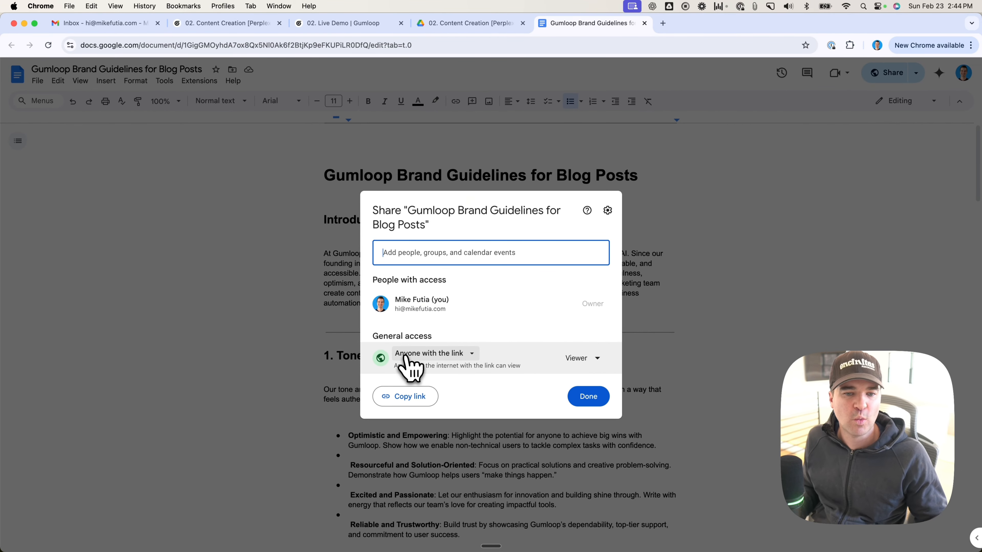
left_click(405, 396)
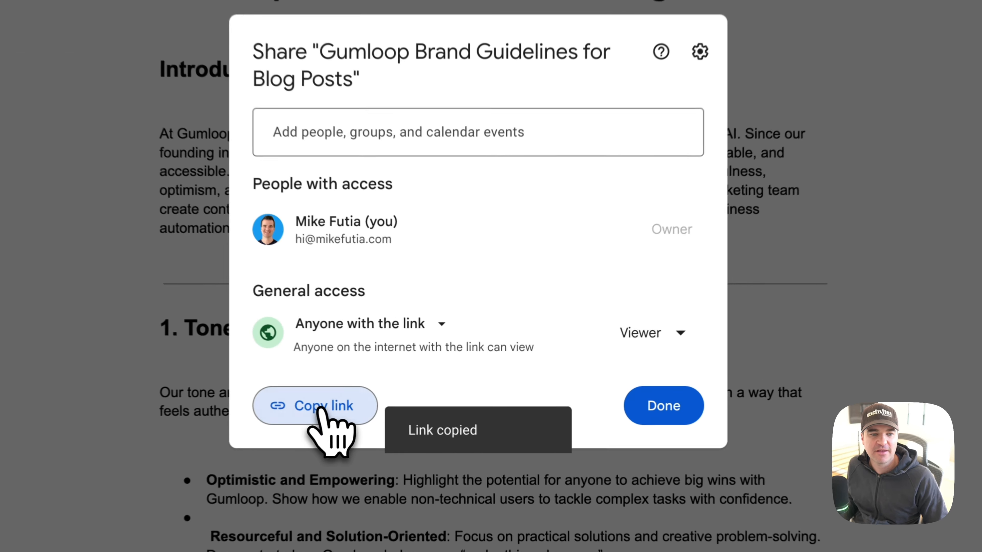
left_click(591, 398)
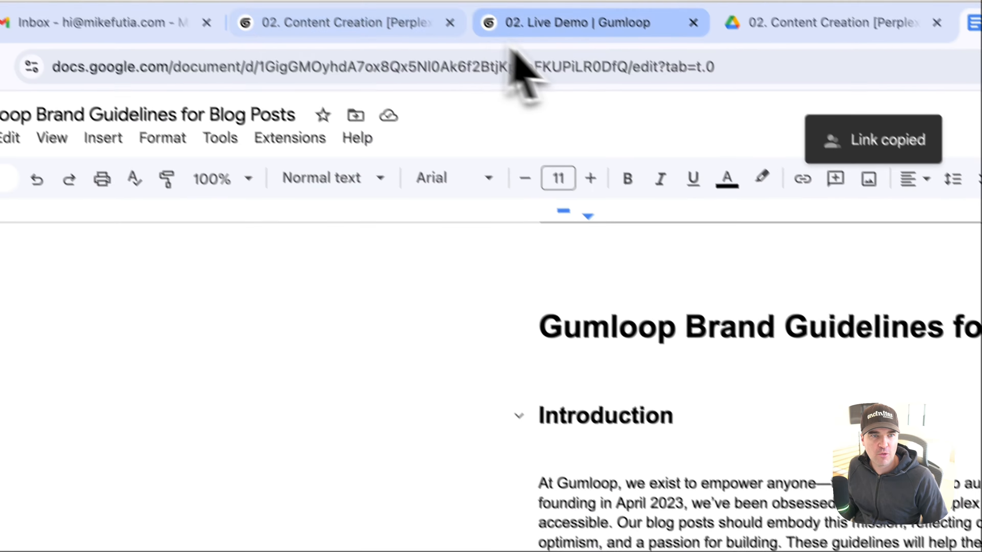
left_click(605, 51)
left_click(688, 475)
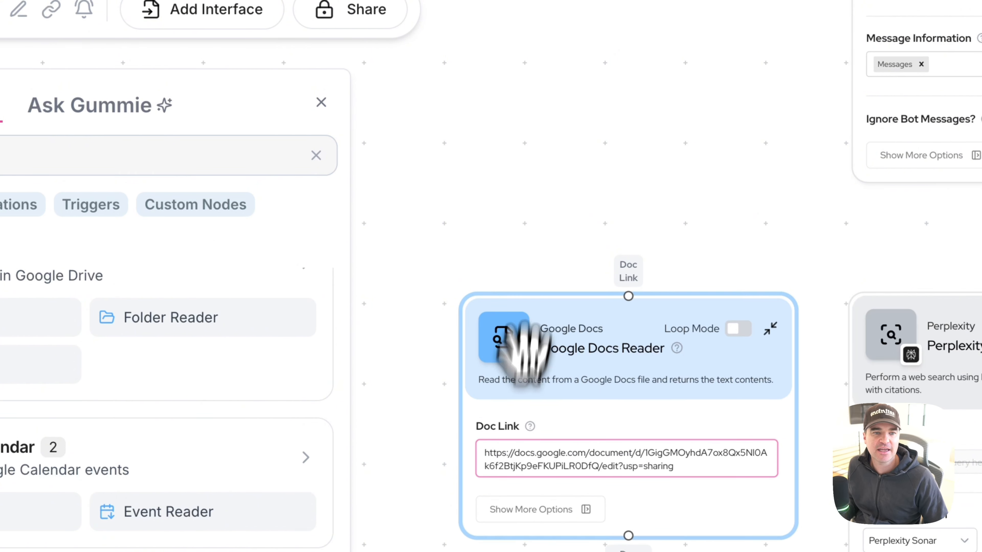
left_click(535, 200)
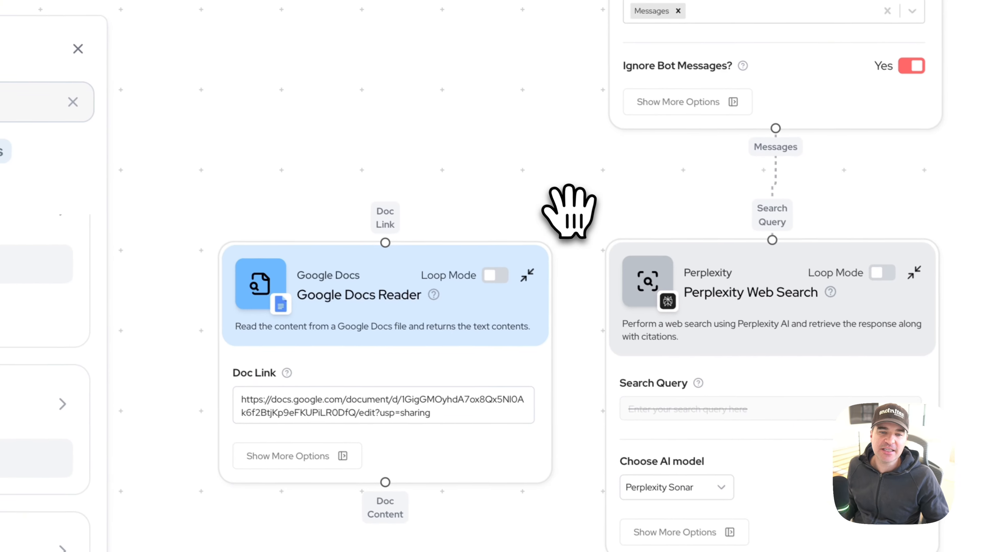
Step: Search the node library for "join list" and place a Join List Items node to the right of Perplexity Web Search
left_click_drag(534, 199, 397, 158)
left_click_drag(356, 130, 363, 94)
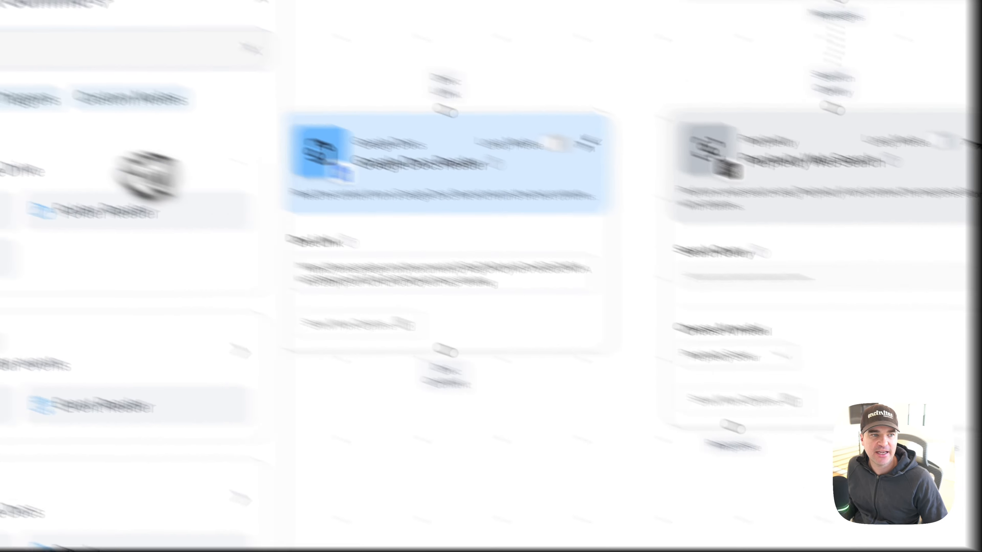
left_click_drag(50, 131, 162, 126)
type("join list")
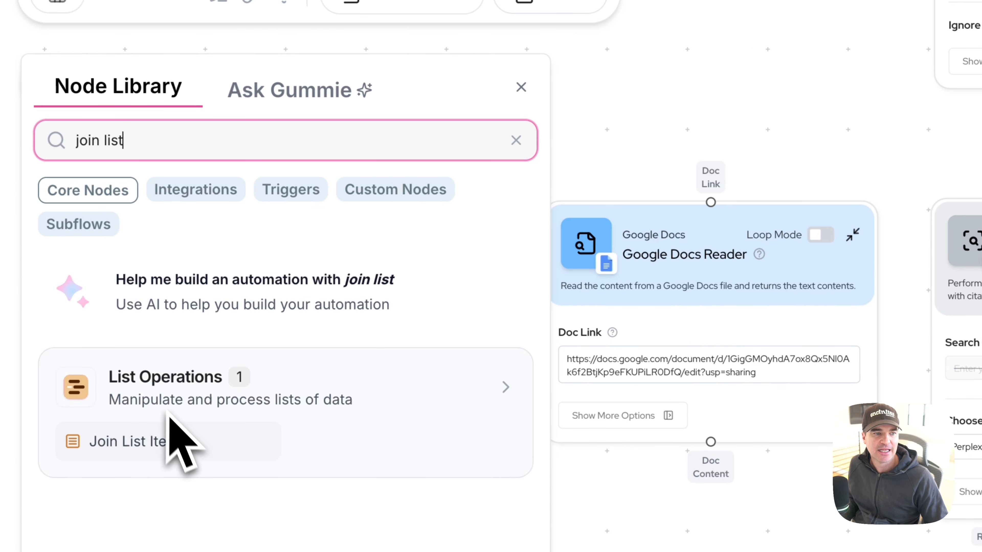
left_click_drag(172, 428, 483, 306)
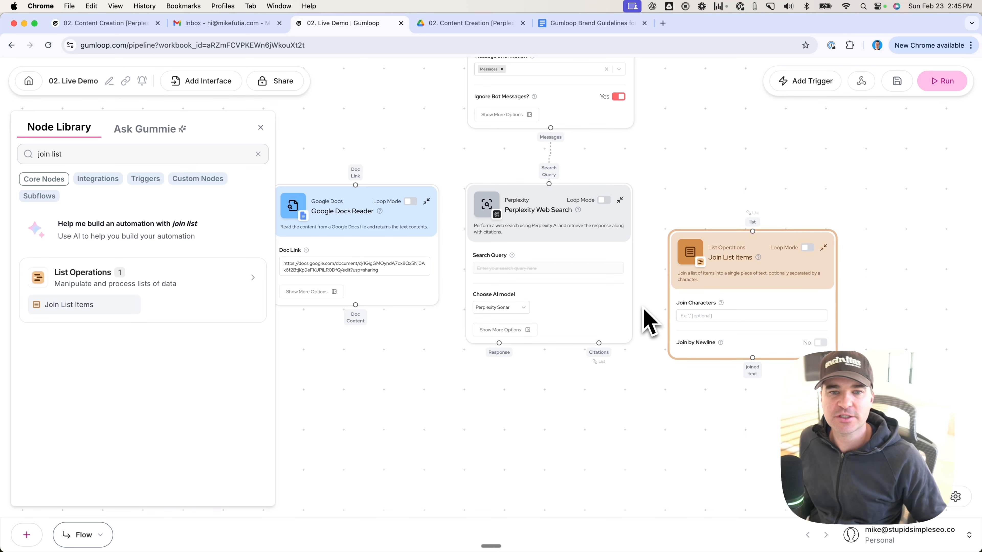
mouse_move(700, 304)
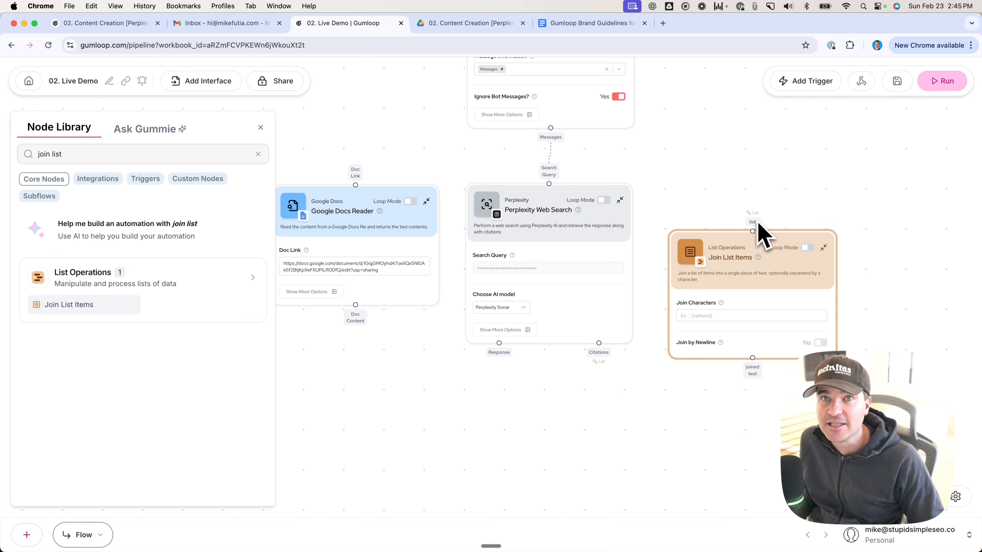
Step: Connect the Perplexity Citations output to the list input of Join List Items and turn on Join by Newline
left_click_drag(597, 359, 752, 212)
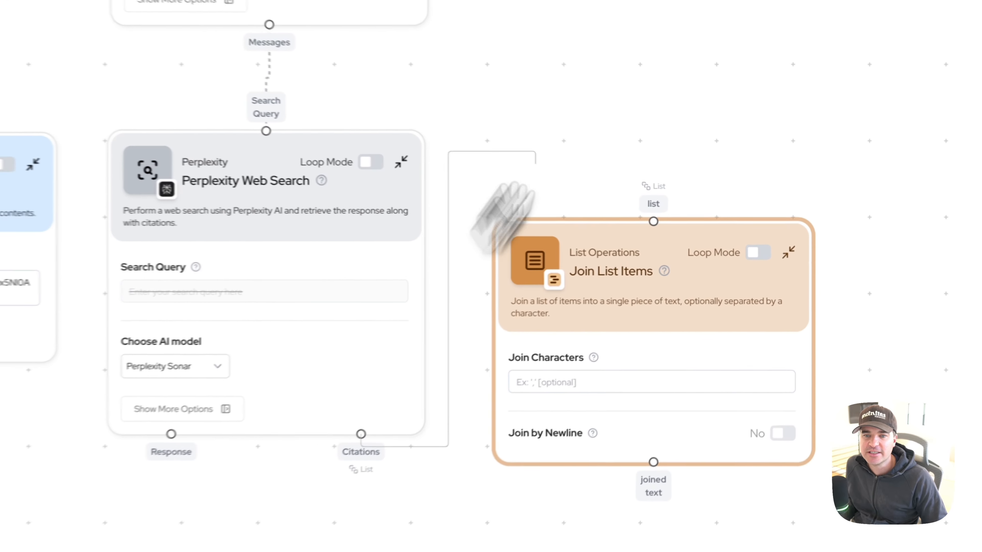
left_click_drag(644, 182, 642, 215)
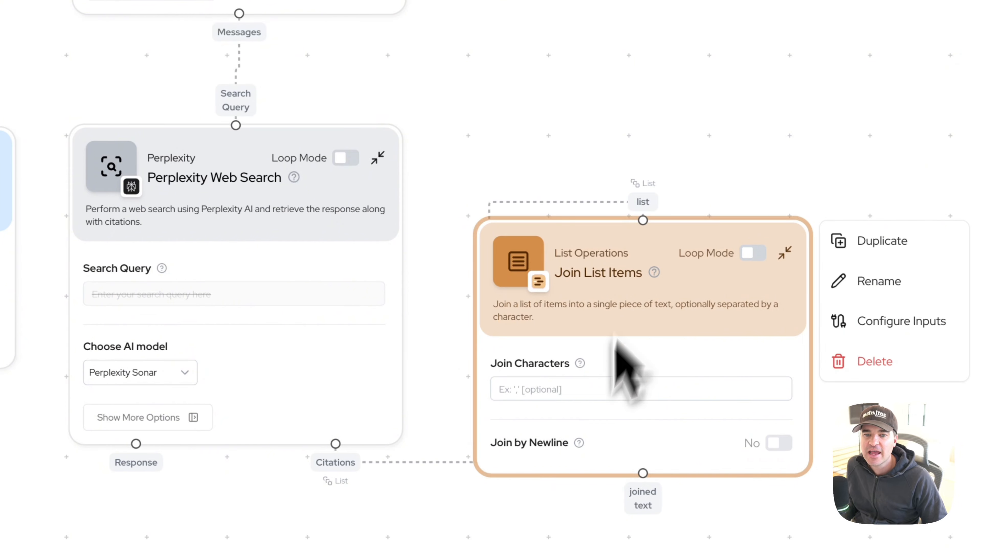
mouse_move(579, 443)
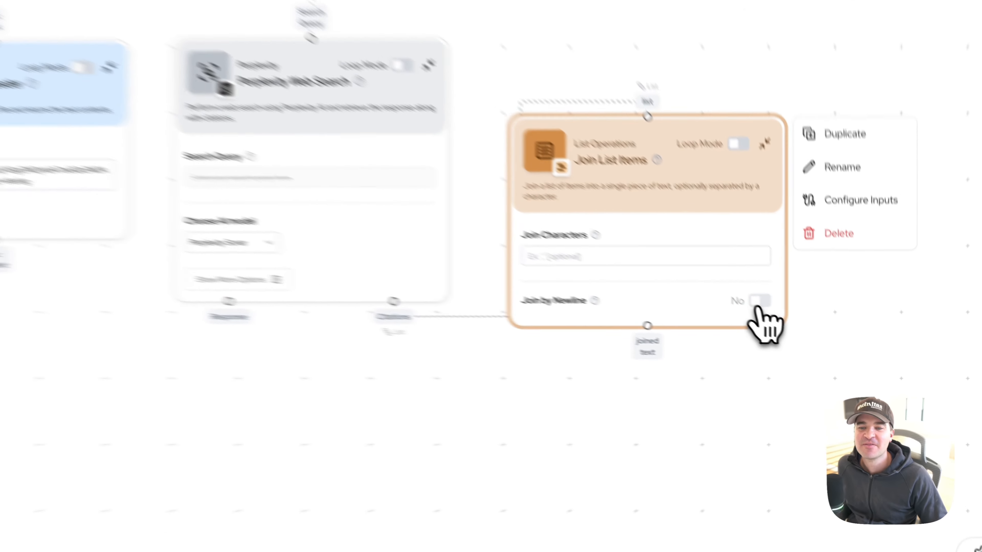
left_click(820, 343)
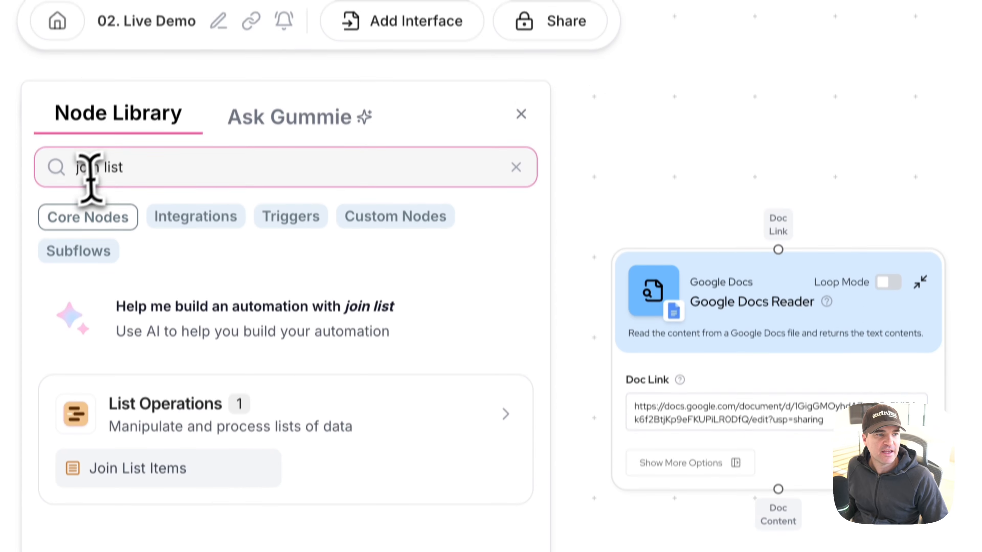
Step: Search the node library for "combine" and place a Combine Text node below the Google Docs Reader
triple_click(107, 315)
type("combine")
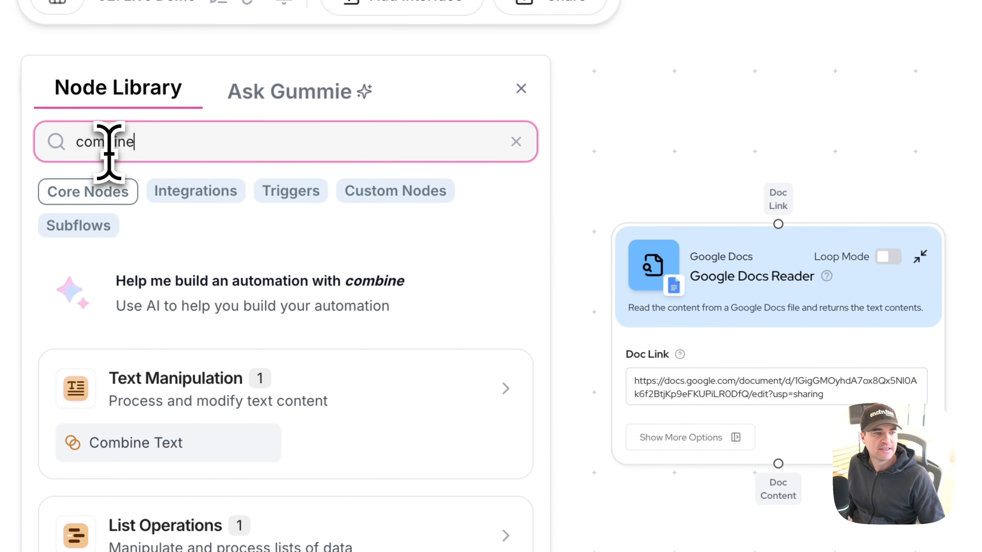
left_click_drag(151, 431, 620, 421)
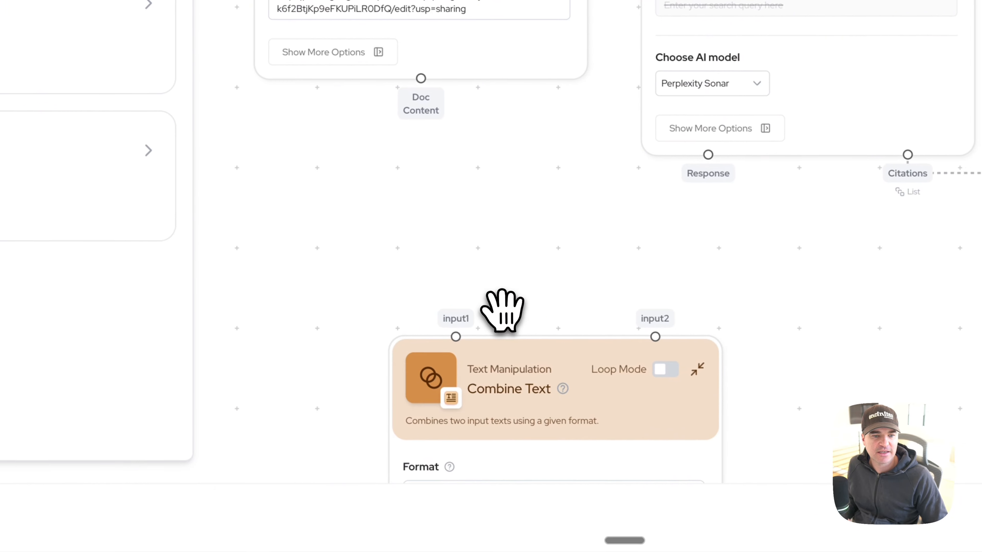
left_click_drag(554, 363, 386, 226)
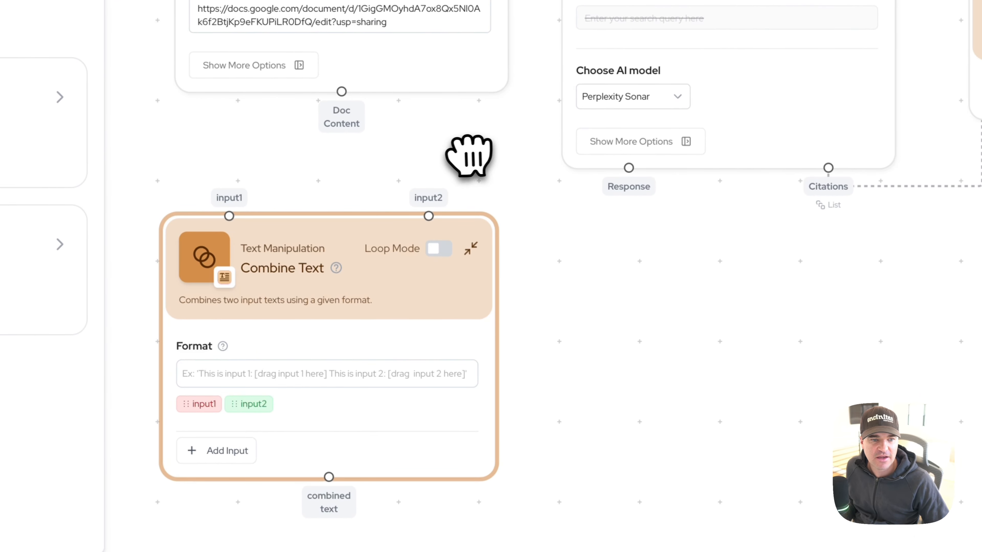
Step: Connect the Google Docs Reader's Doc Content to Combine Text's input1 and the Perplexity Response to its input2
mouse_move(233, 215)
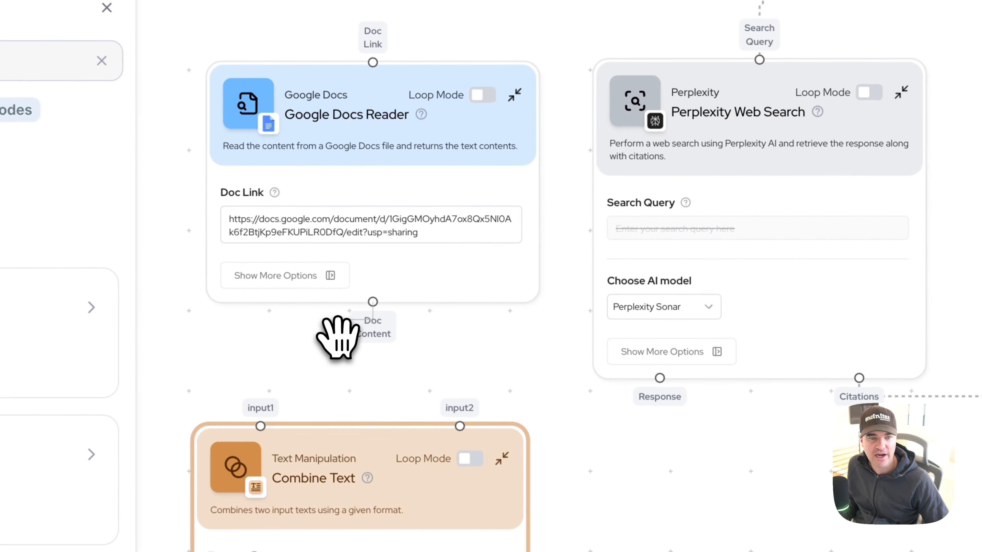
left_click_drag(260, 394, 260, 421)
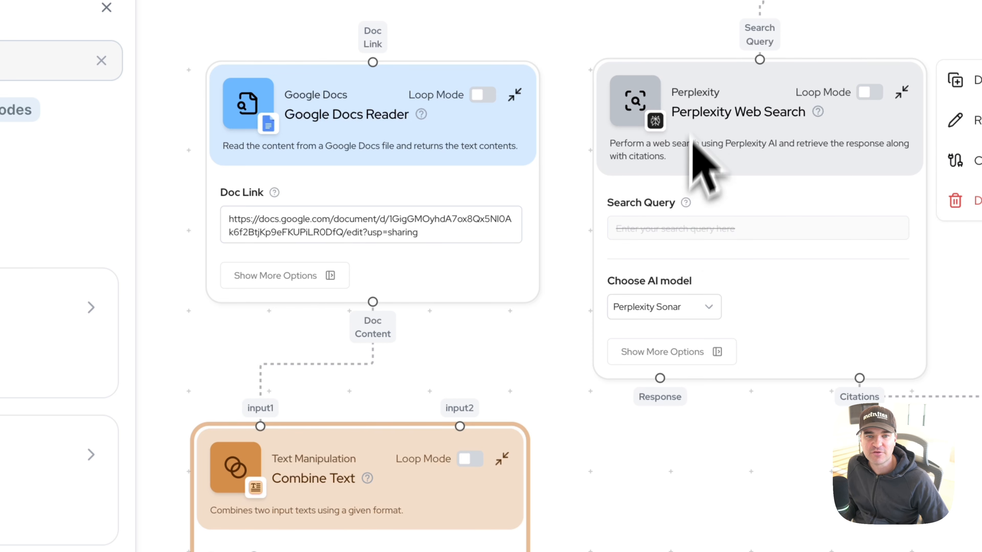
left_click_drag(660, 378, 460, 425)
right_click(461, 432)
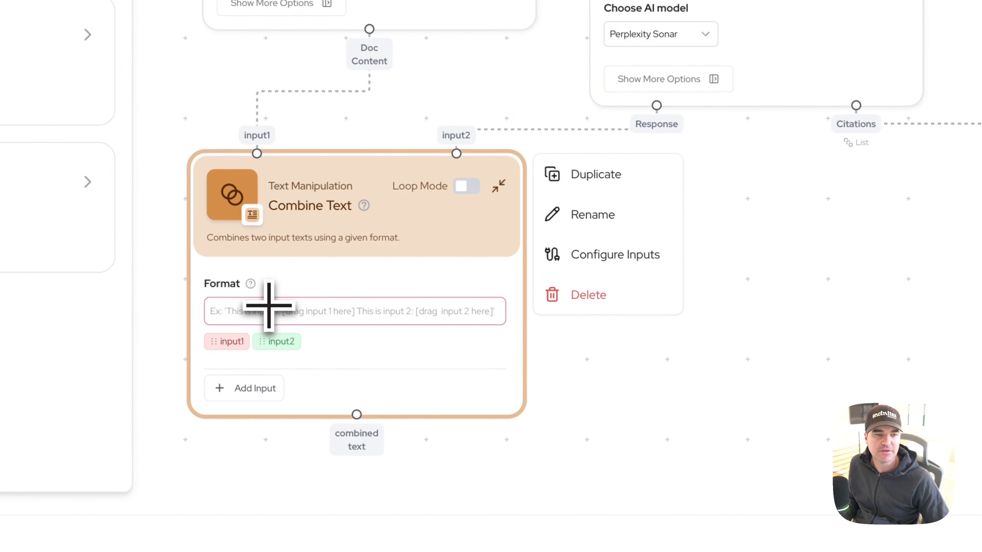
Step: Enter "Brand Guidelines:" in Combine Text's Format and insert the input1 variable on the line below
left_click(596, 338)
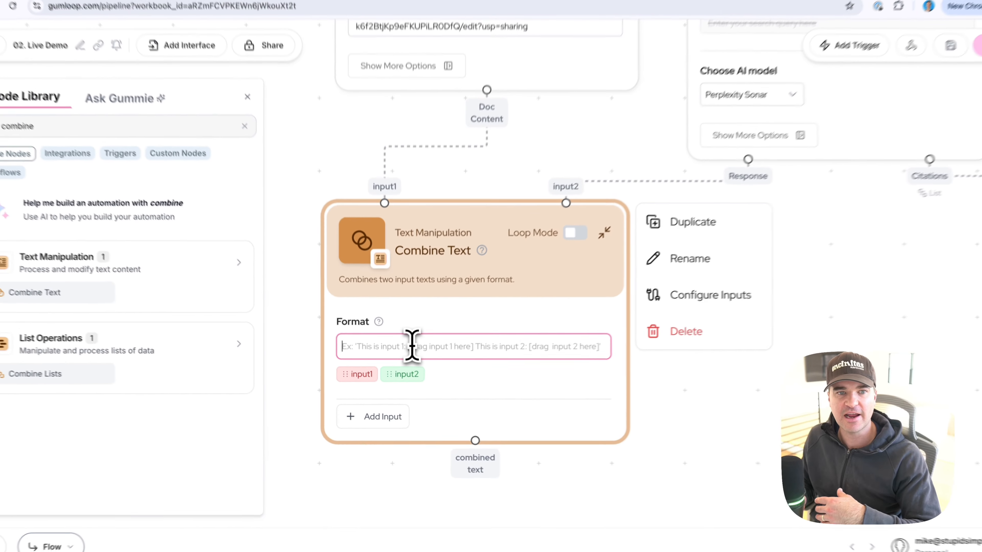
type("Bran")
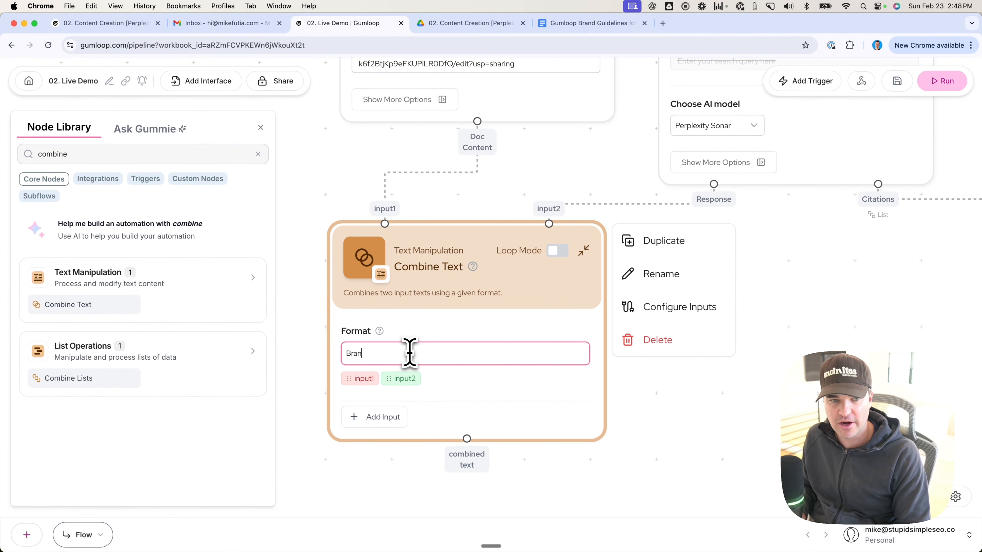
type("d Guidelines")
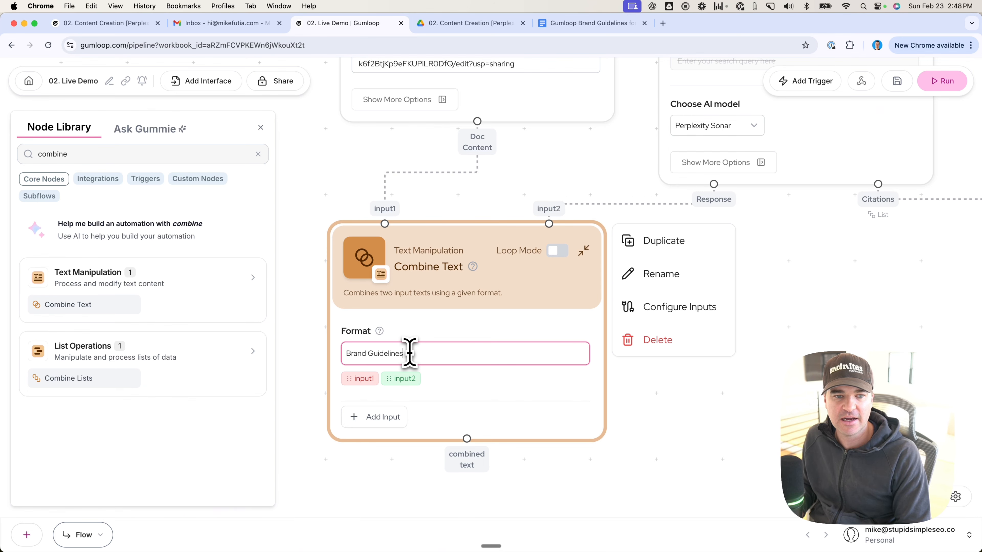
type(":")
key("Return")
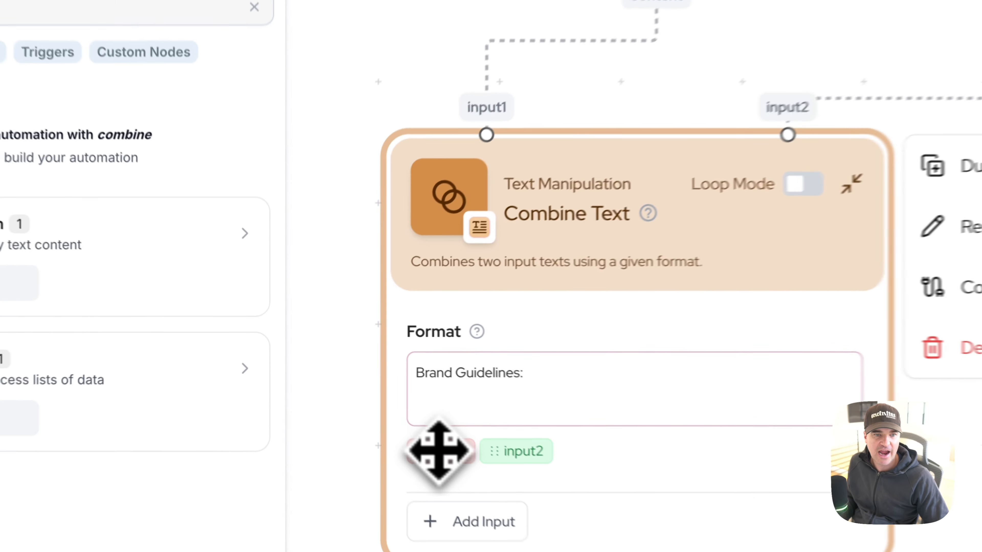
left_click_drag(360, 394, 363, 374)
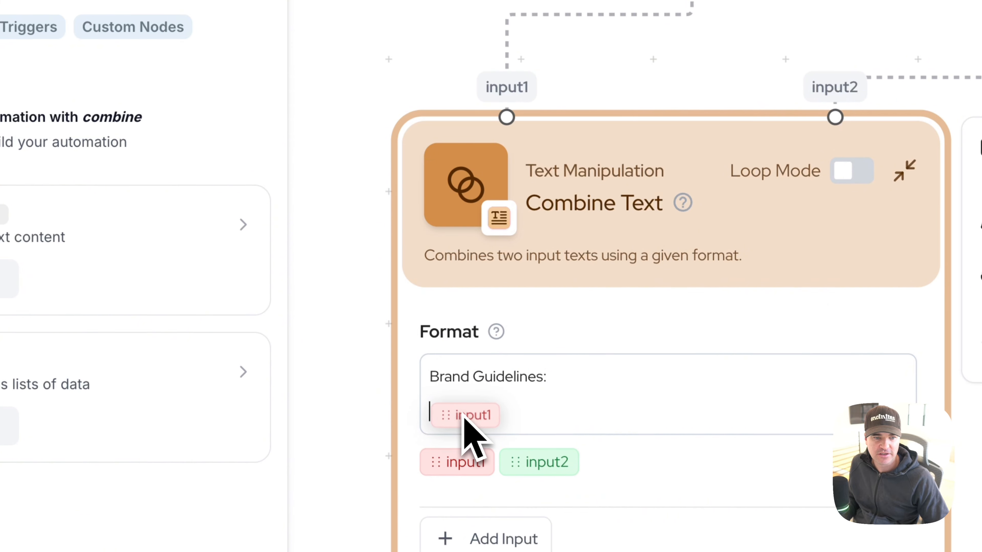
left_click_drag(463, 416, 462, 426)
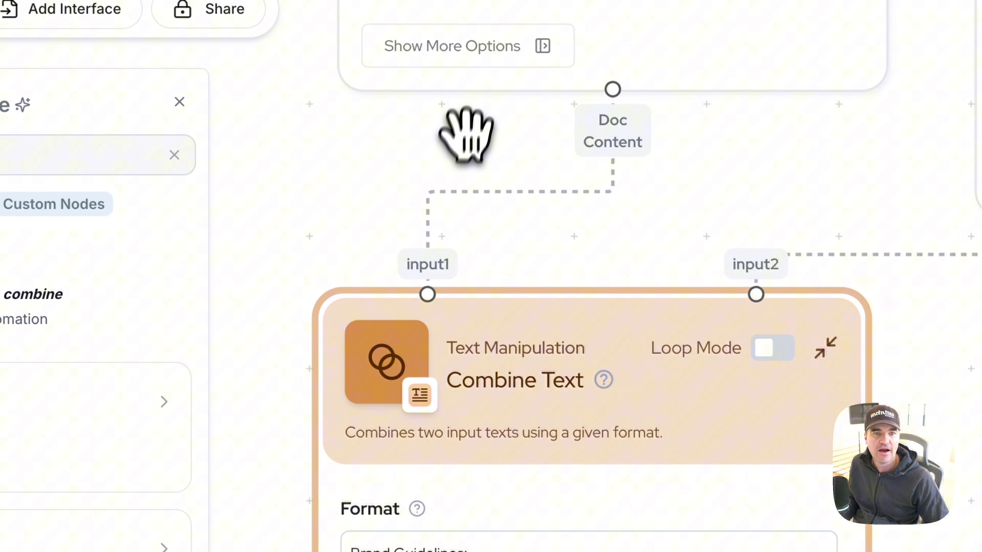
Step: Leave a blank line after input1 in Combine Text's Format, add "Research:" and insert the input2 variable beneath it
scroll(471, 110, "down", 3)
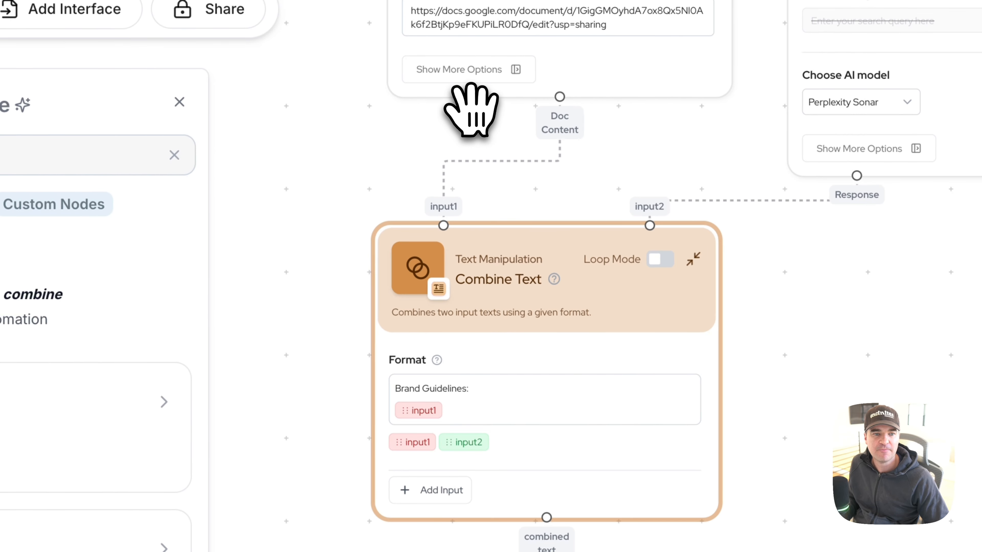
scroll(416, 99, "up", 5)
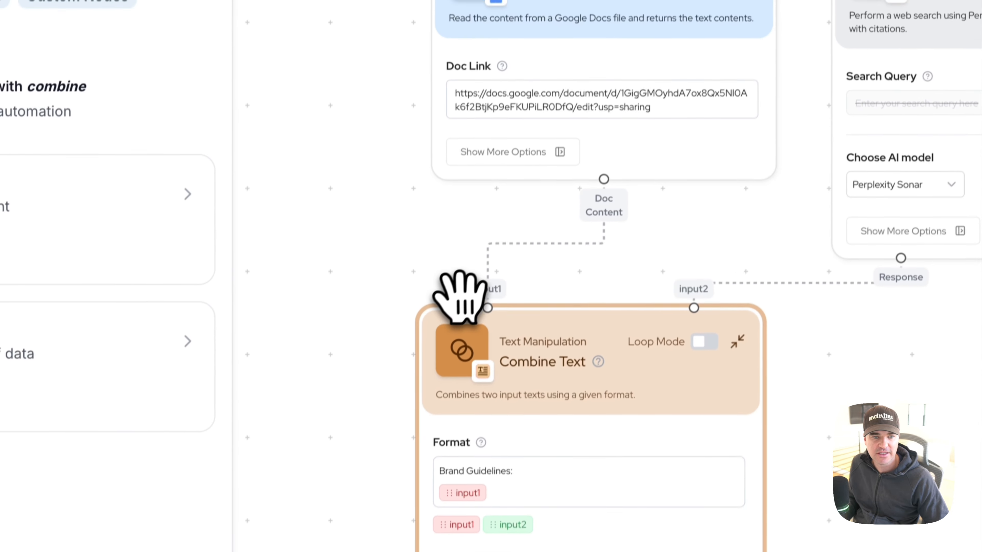
left_click_drag(410, 275, 405, 180)
left_click(504, 399)
key("Return")
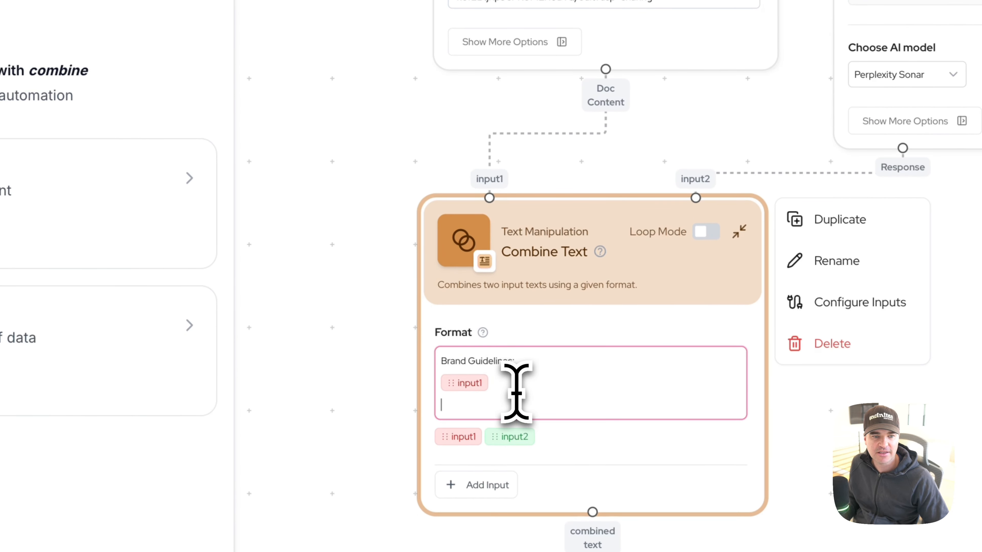
key("Return")
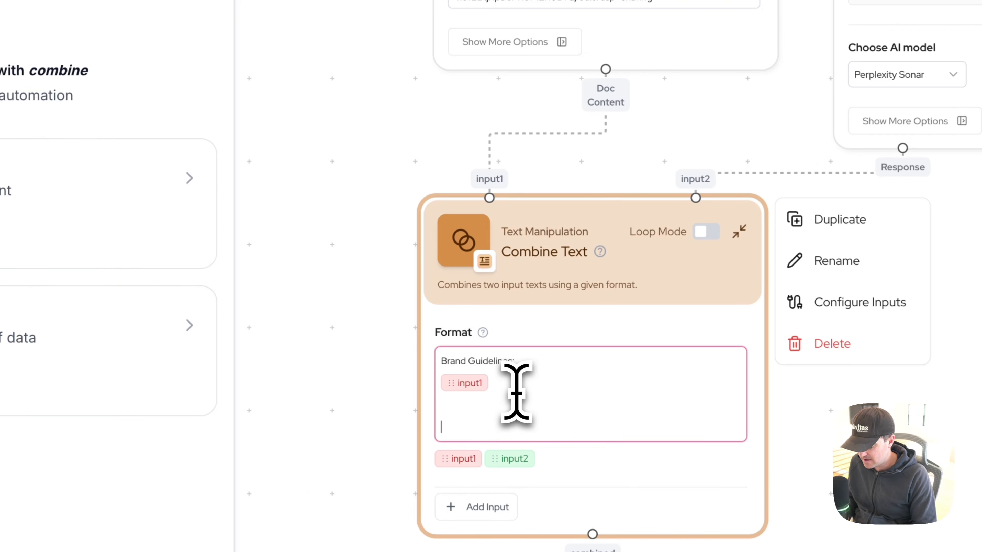
type("Re")
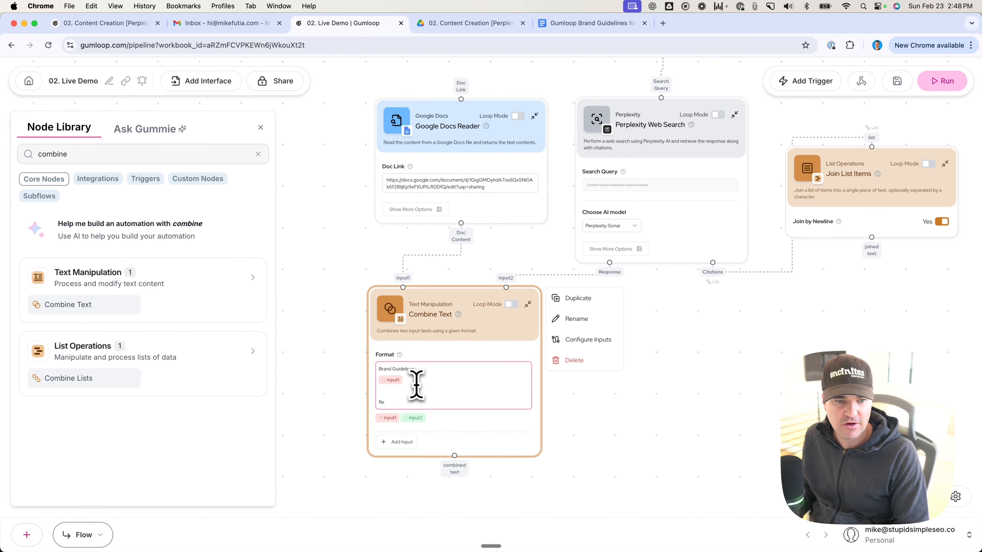
type("search:")
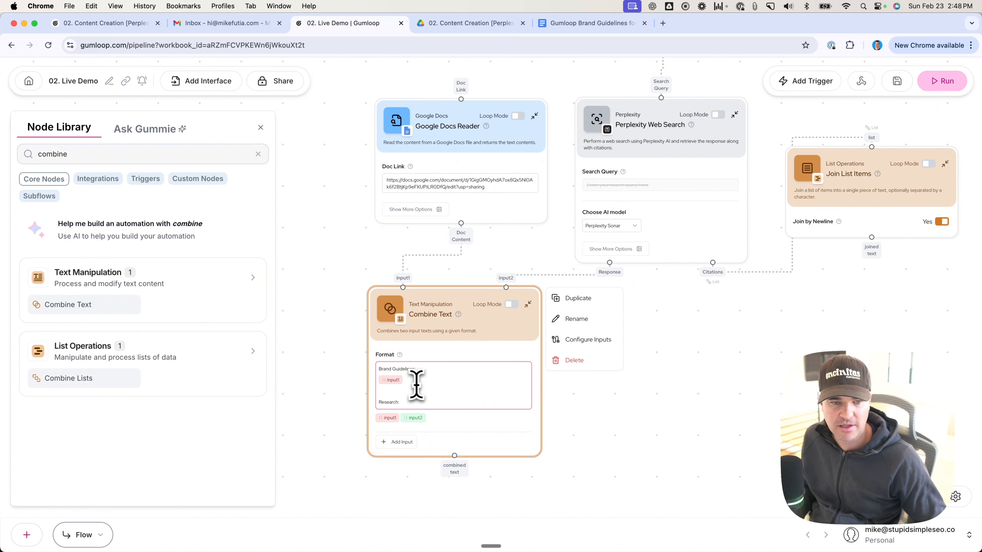
key("Return")
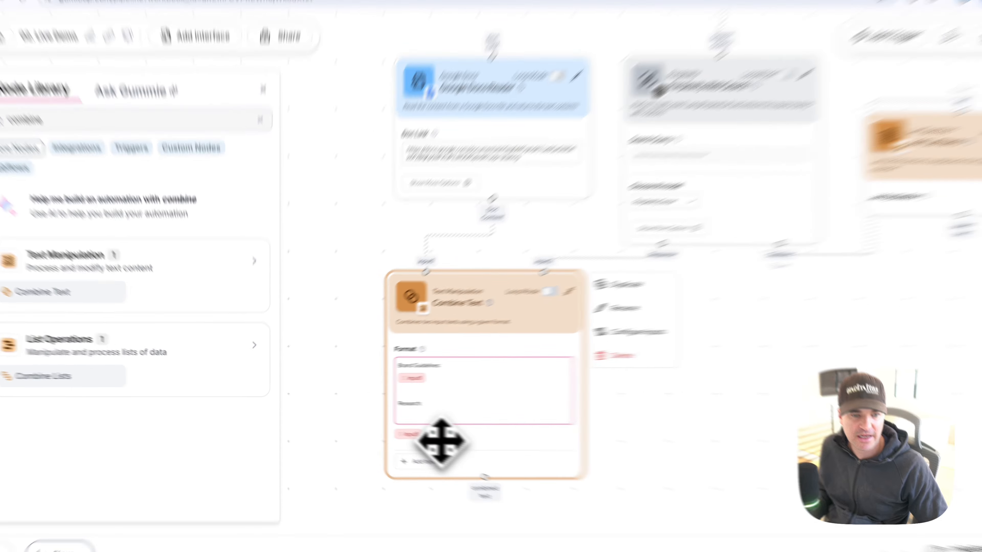
left_click_drag(414, 430, 389, 415)
scroll(438, 314, "up", 5)
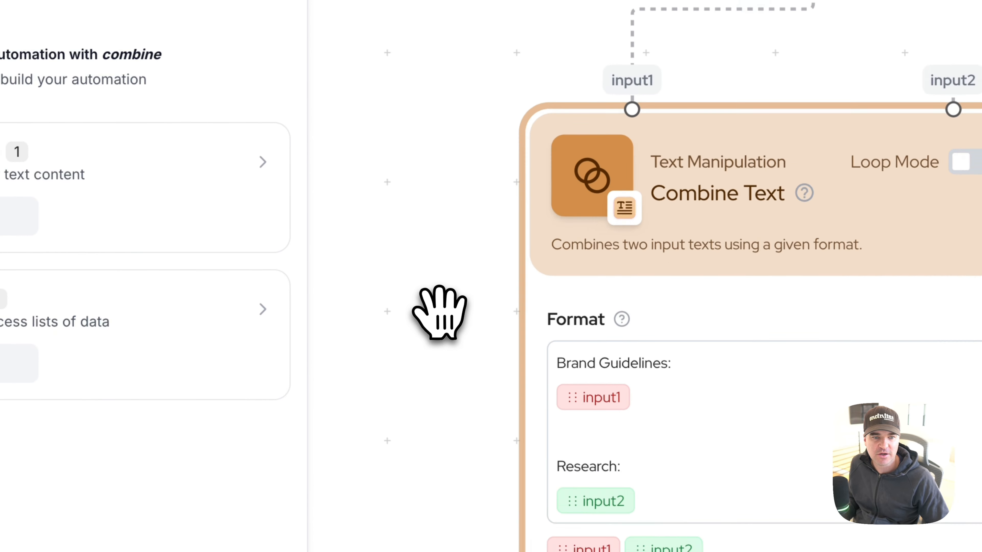
left_click_drag(474, 286, 371, 74)
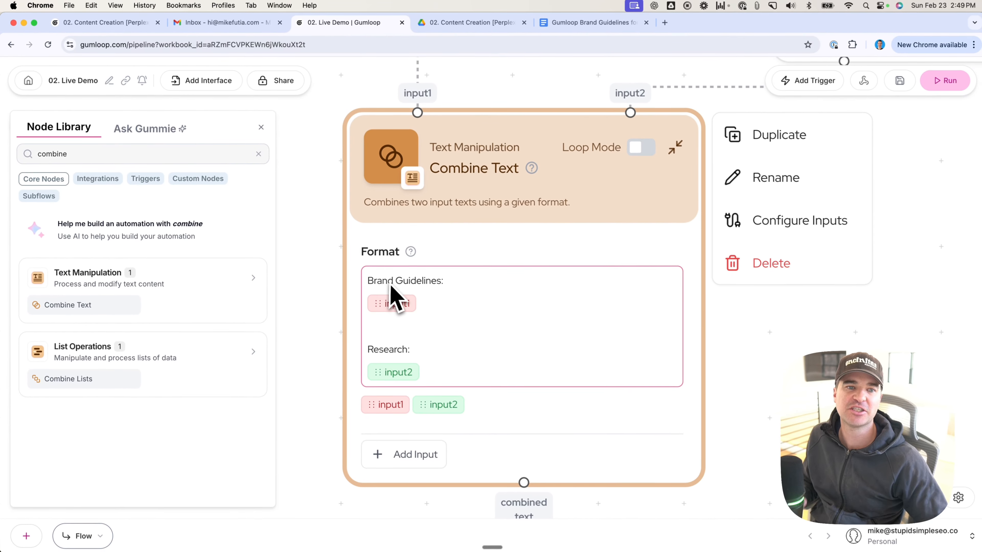
left_click(649, 379)
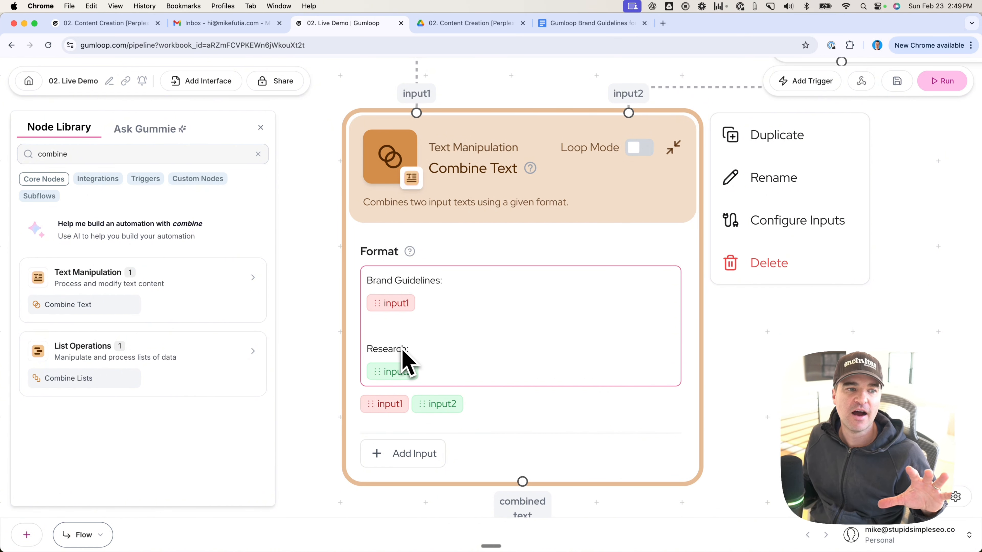
Step: Search the node library for "ai" and place an Ask AI node beside Combine Text, below Perplexity Web Search
triple_click(99, 151)
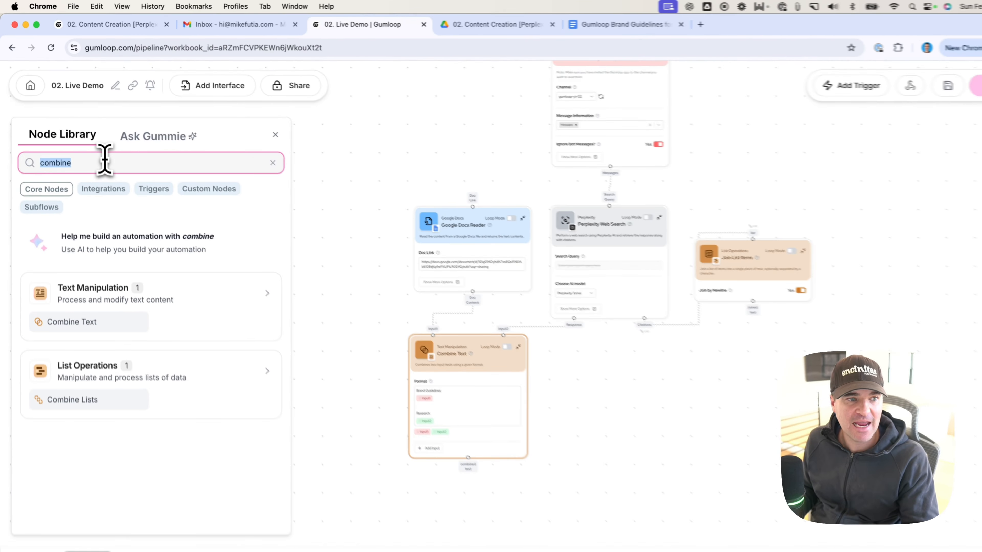
type("ai")
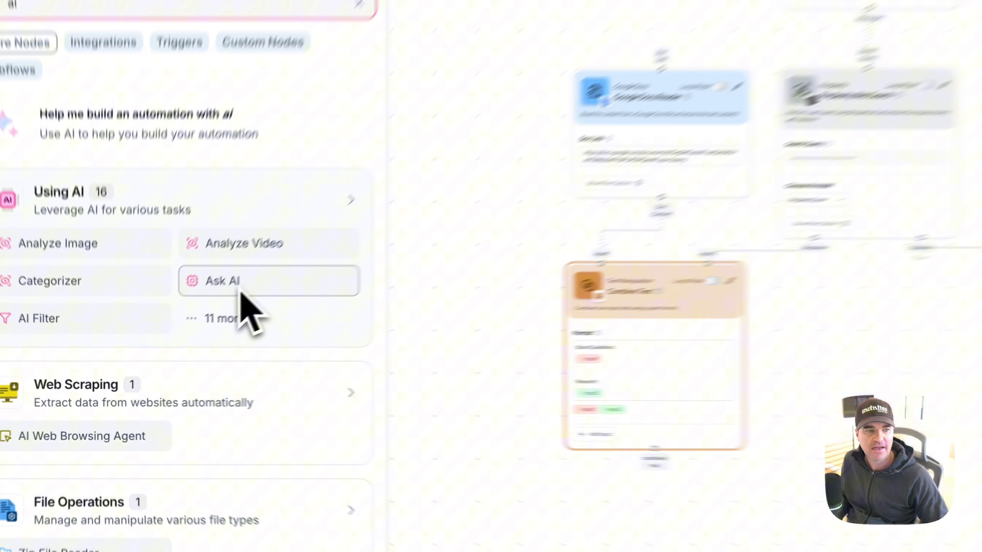
left_click_drag(184, 335, 592, 384)
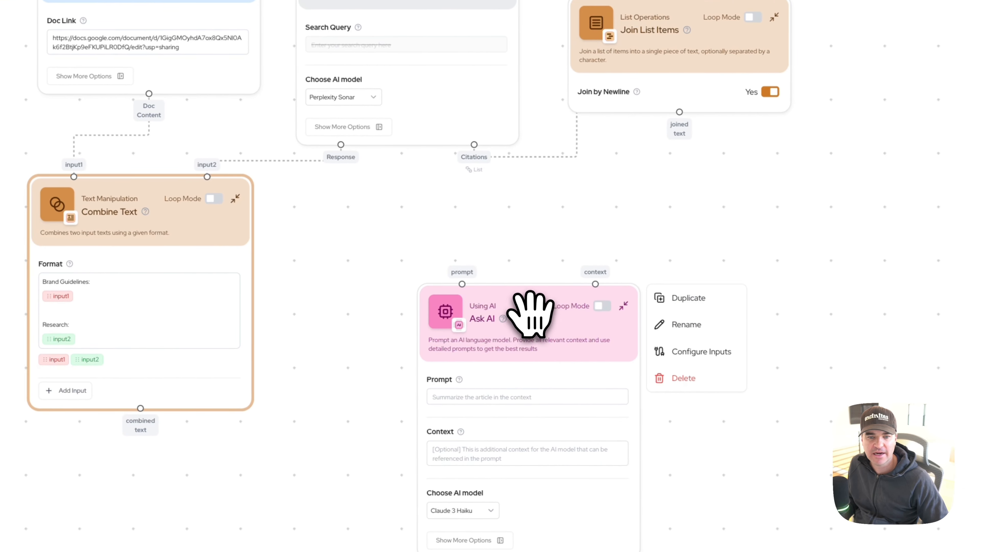
left_click_drag(525, 311, 405, 210)
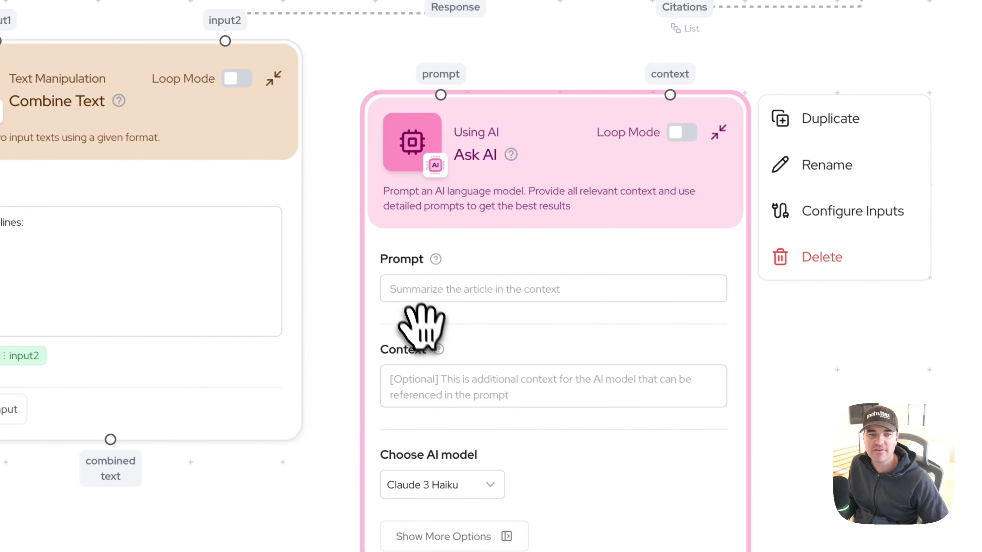
Step: Paste the Ask AI prompt requesting a detailed blog post from the attached research and brand guidelines, in HTML with H2s, H3s and bullet points
left_click(416, 289)
type("Using the attached research info and brand guidelines, create a detailed blog post on the given topic. Be sure to format it nicely for Google Docs with proper H2s, H3s, and bullet points in HTML format. Do not include any other information in your output other than the blog post.")
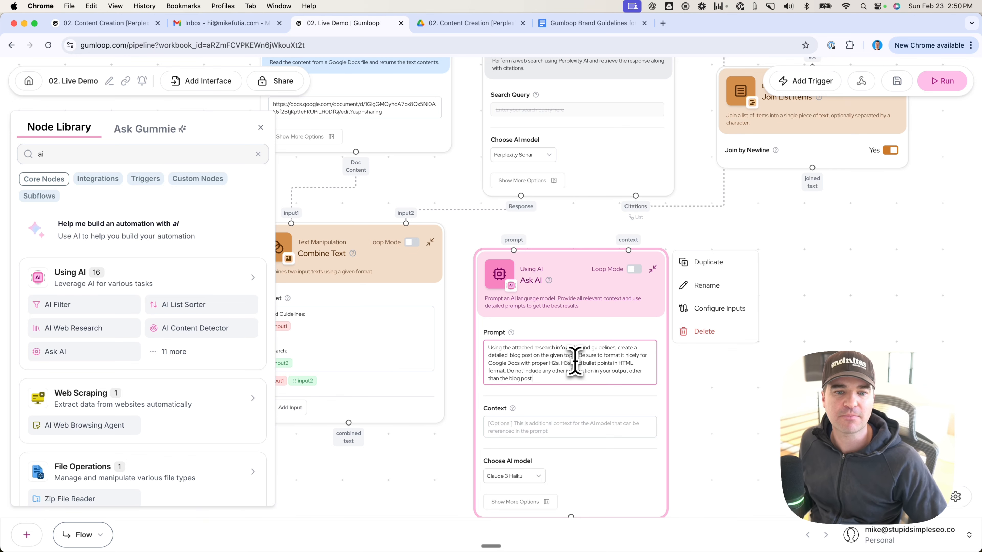
scroll(614, 444, "up", 3)
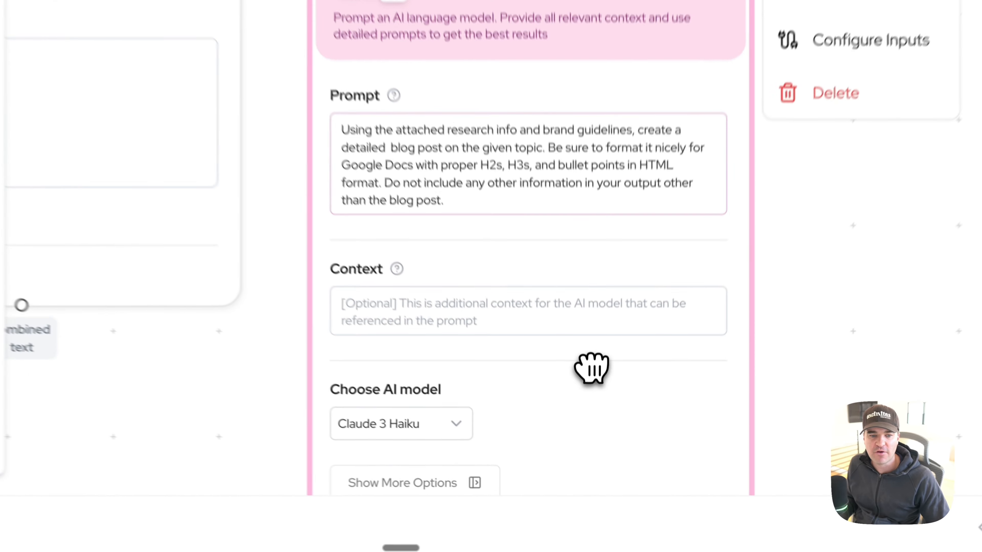
Step: Move the Ask AI node up and set its AI model to GPT-4o Mini
left_click_drag(595, 448, 594, 353)
left_click(513, 384)
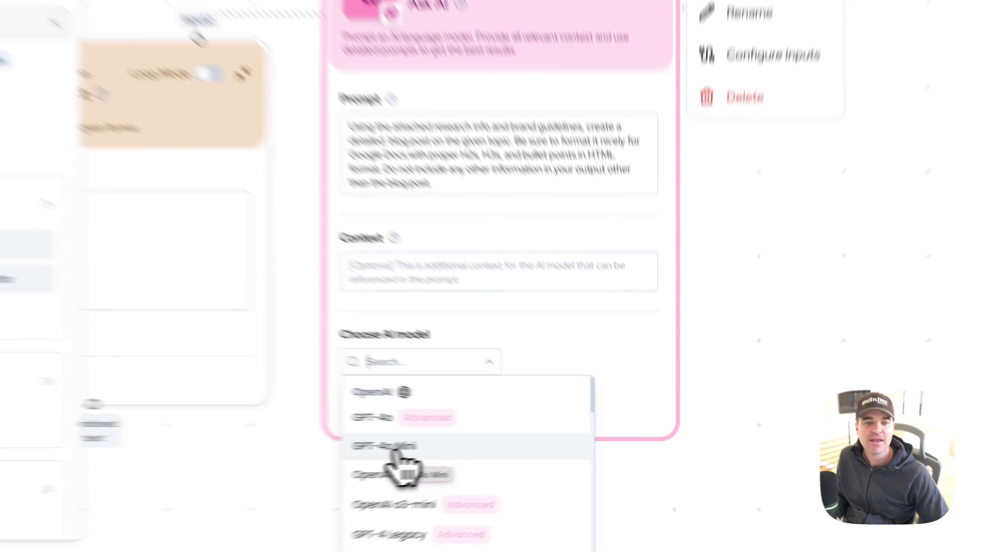
left_click(493, 445)
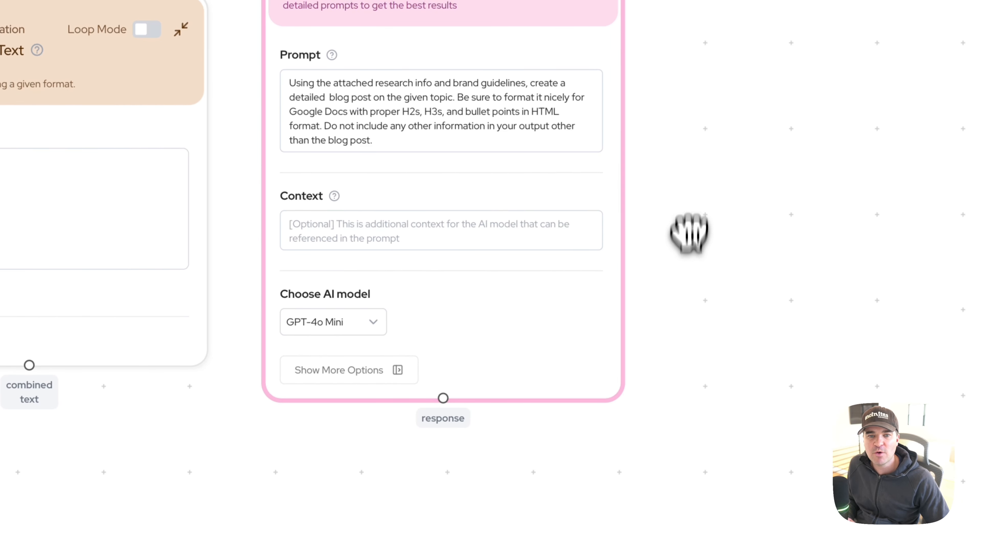
Step: Move the Ask AI node back below Perplexity Web Search and connect Combine Text's combined text output to its context input
left_click_drag(685, 233, 696, 390)
left_click_drag(423, 91, 435, 215)
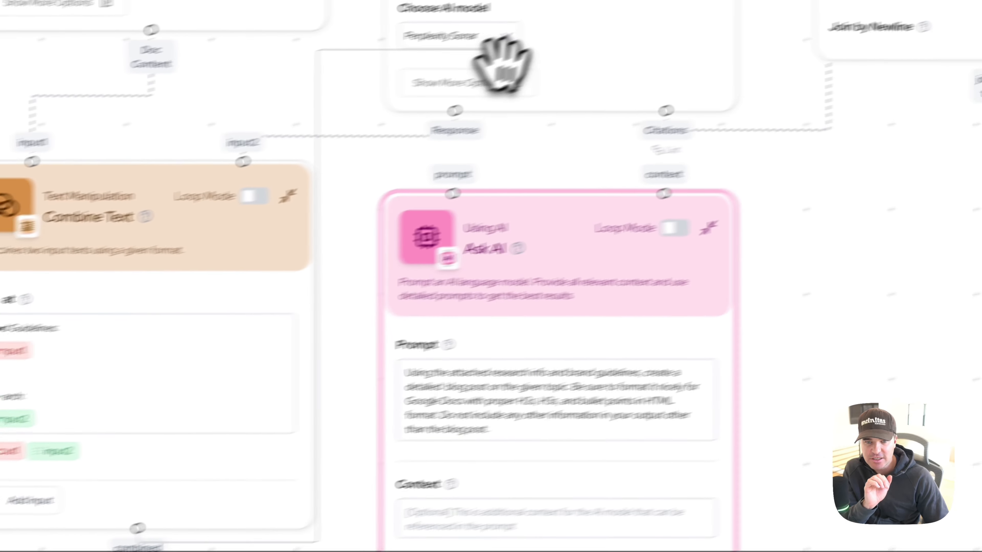
left_click_drag(550, 211, 566, 220)
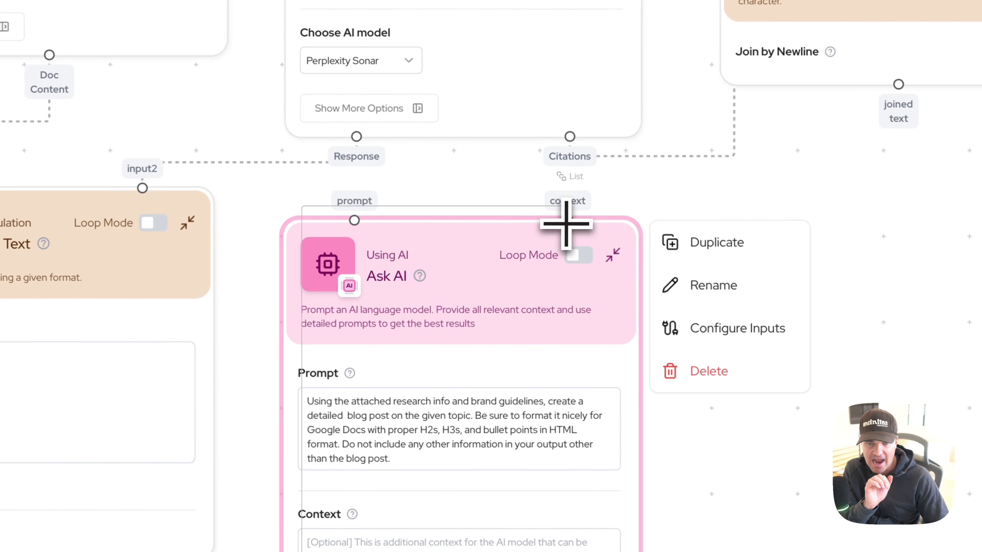
Step: Run the flow and go through the node results in the current run log
mouse_move(453, 279)
left_mouse_down()
mouse_move(454, 248)
mouse_move(448, 294)
left_mouse_up()
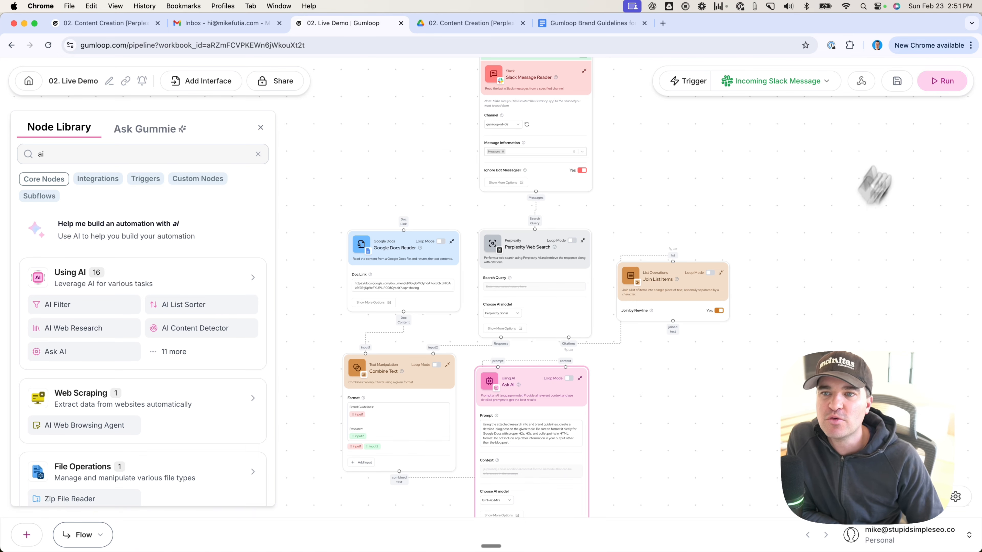
left_click(941, 82)
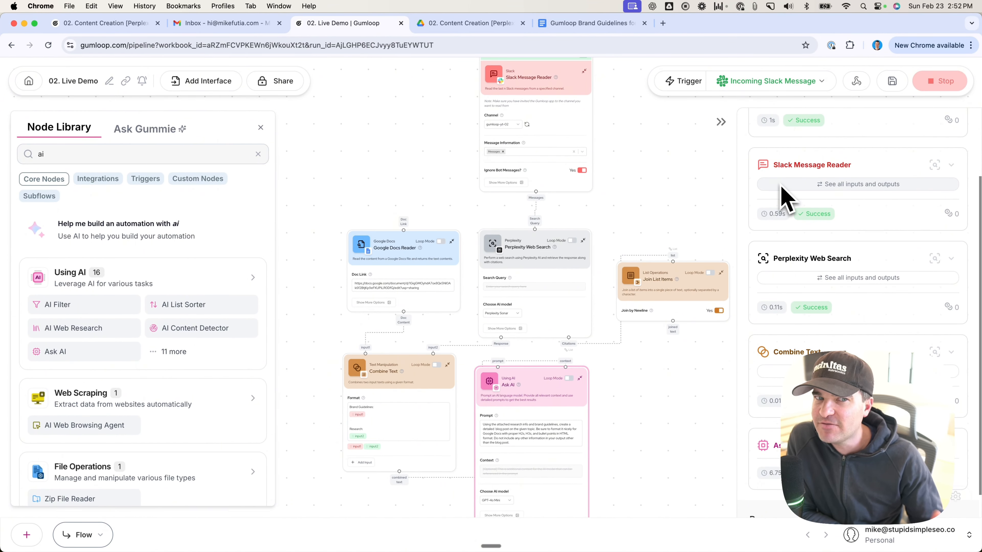
scroll(772, 240, "down", 2)
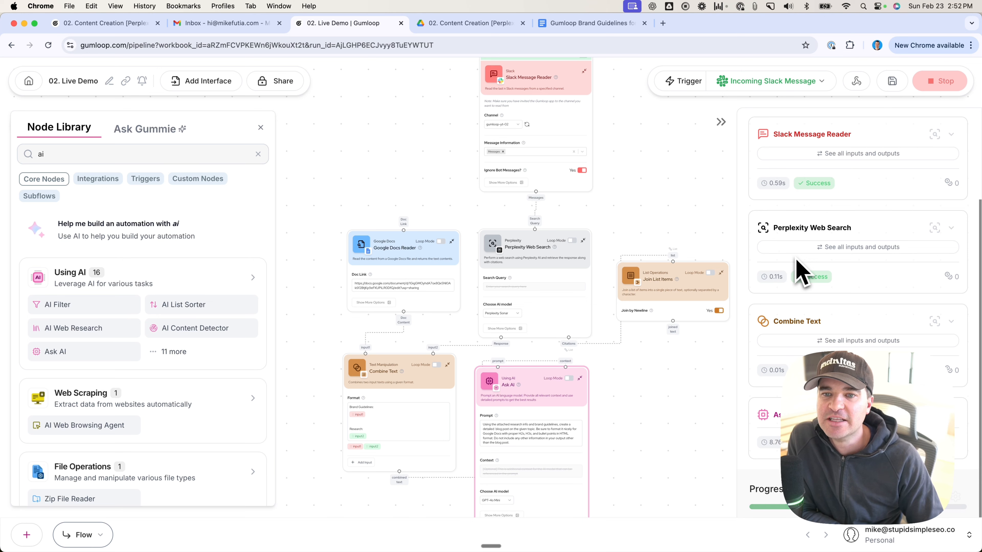
scroll(804, 247, "down", 1)
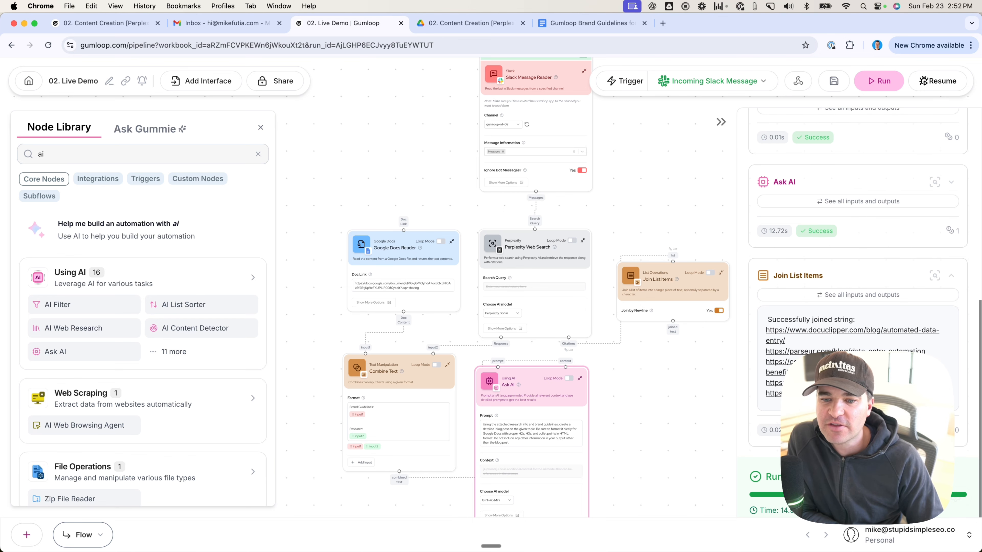
scroll(890, 347, "up", 15)
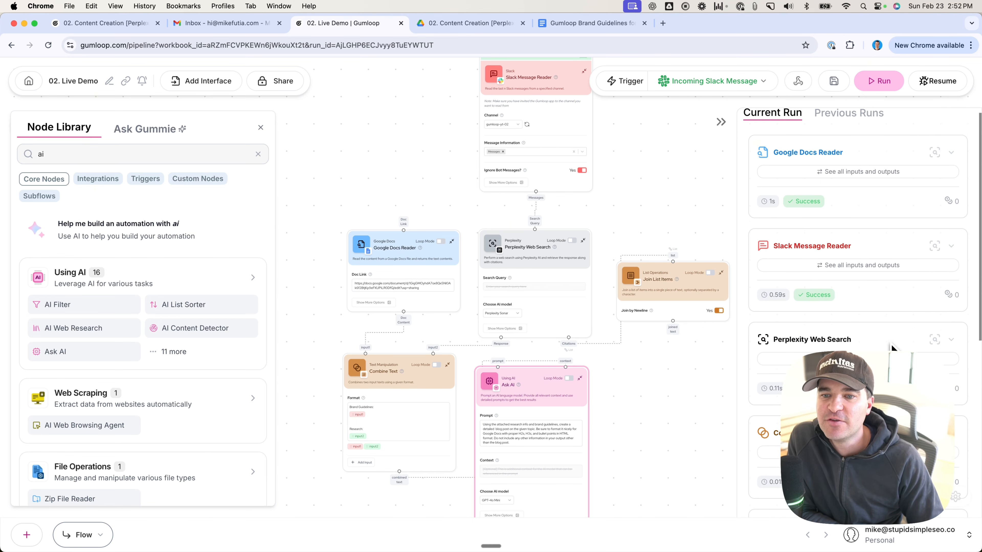
scroll(866, 349, "up", 1)
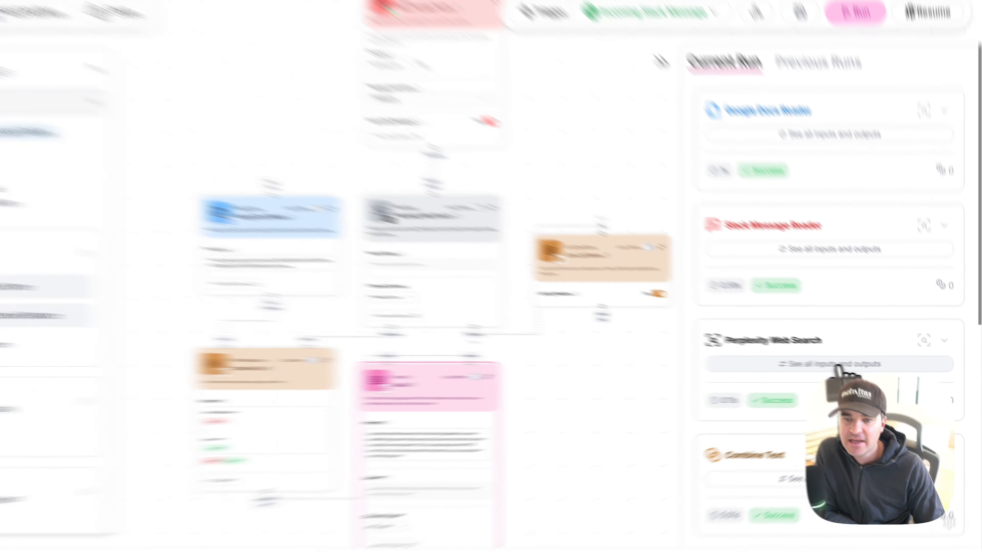
Step: Inspect the search query input and the citations output of the Perplexity Web Search run
left_click(866, 368)
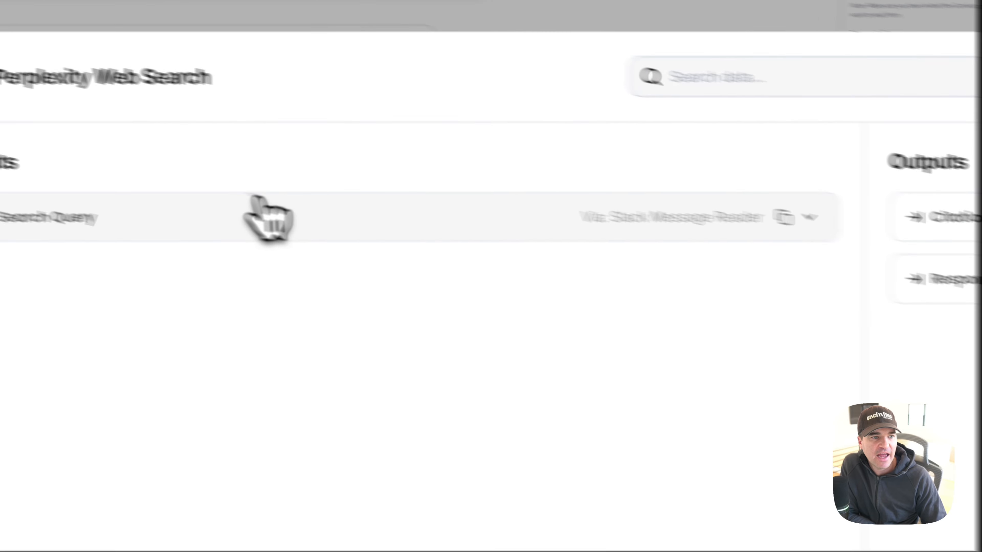
left_click(255, 199)
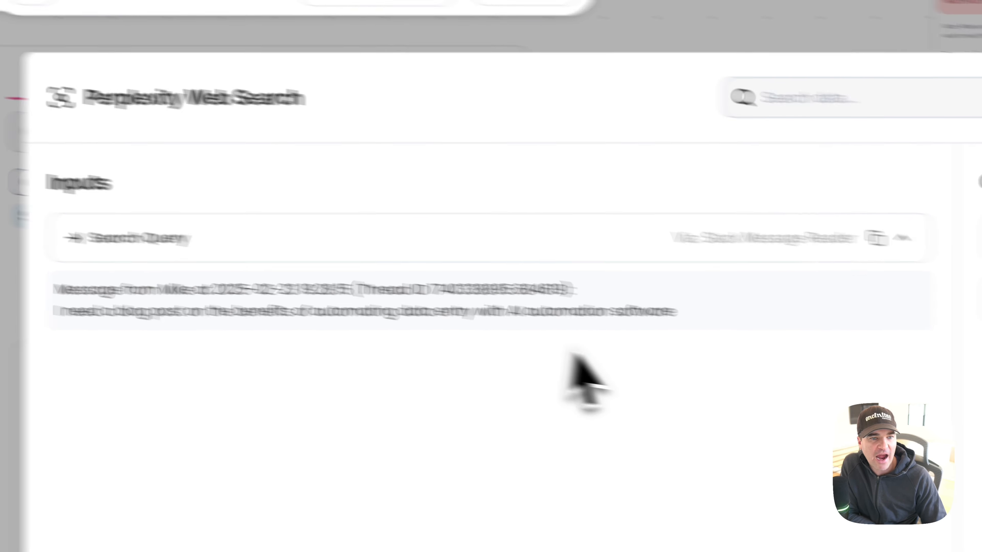
triple_click(686, 321)
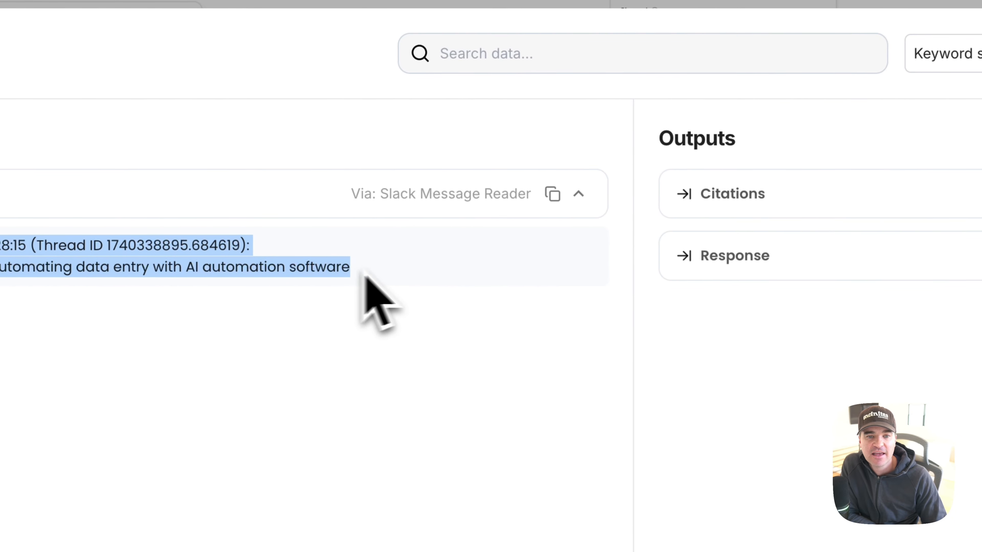
left_click(714, 202)
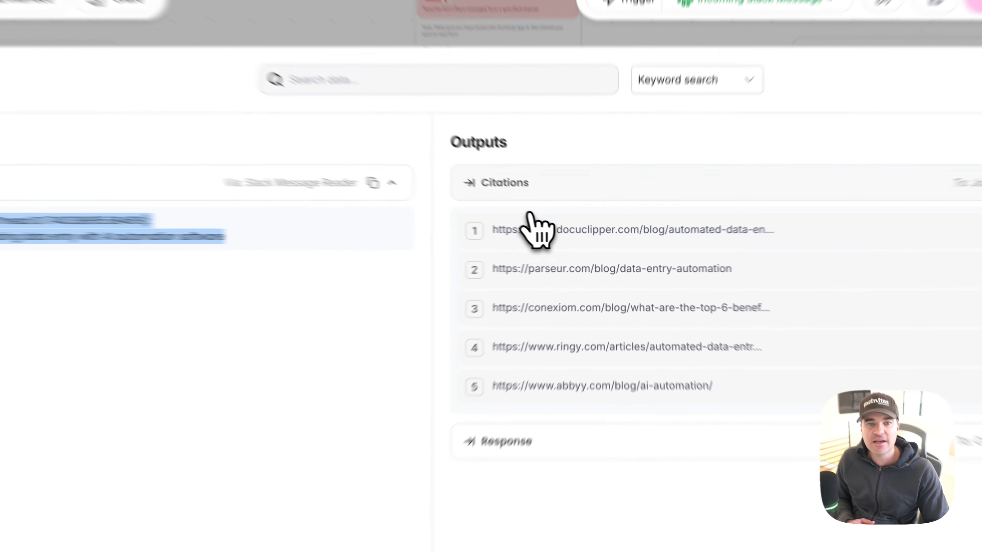
left_click(554, 212)
Step: Read through the response output of Perplexity Web Search and close its run details
left_click(552, 239)
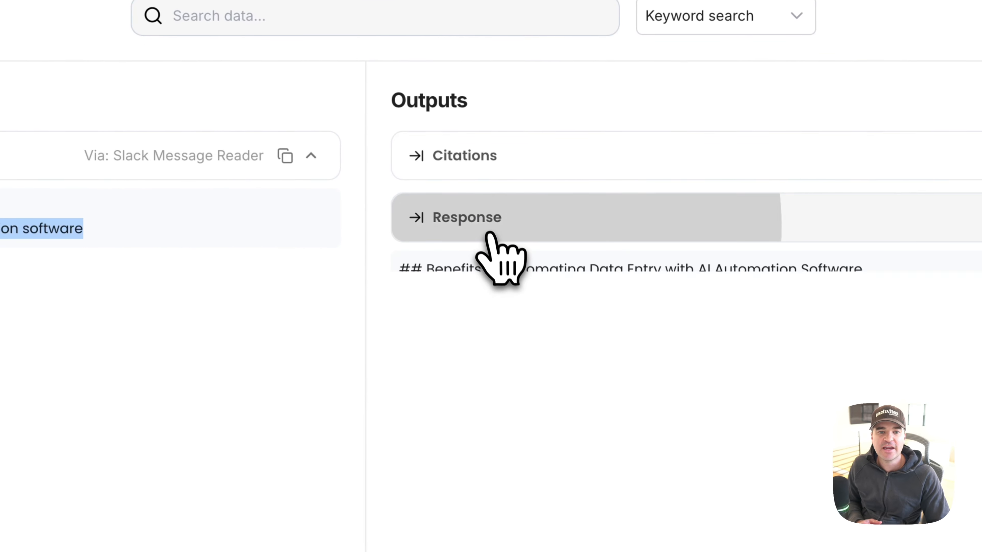
scroll(508, 445, "down", 7)
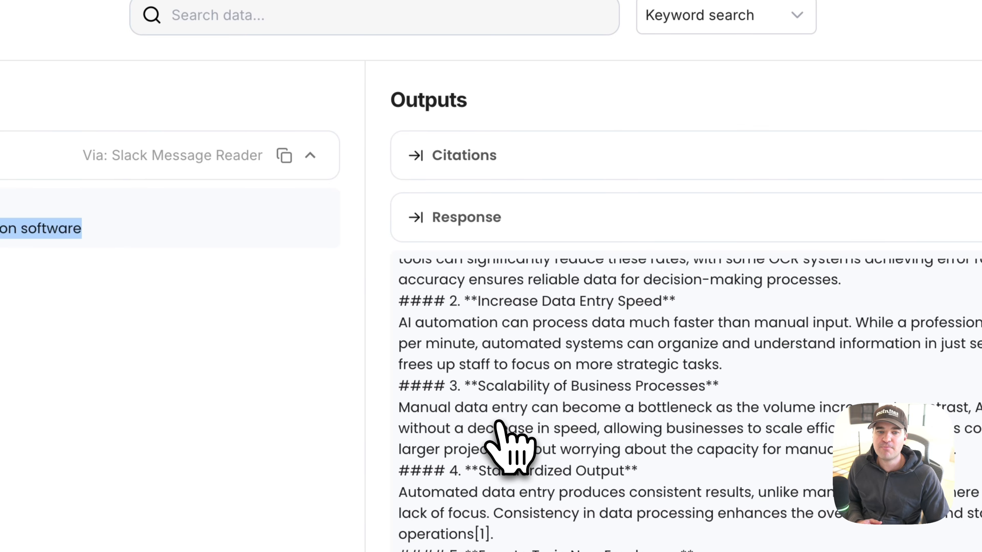
scroll(510, 409, "down", 3)
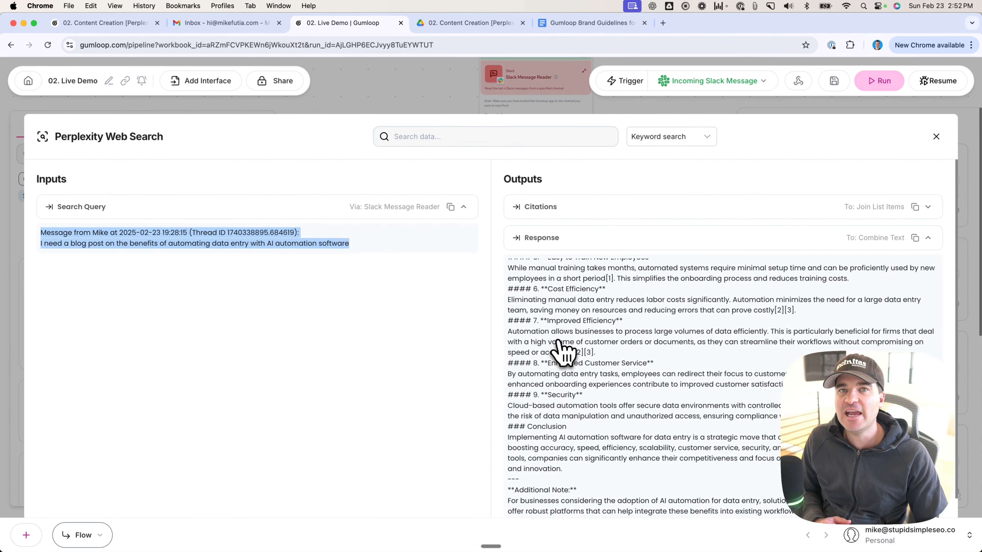
scroll(511, 409, "up", 2)
scroll(559, 343, "up", 5)
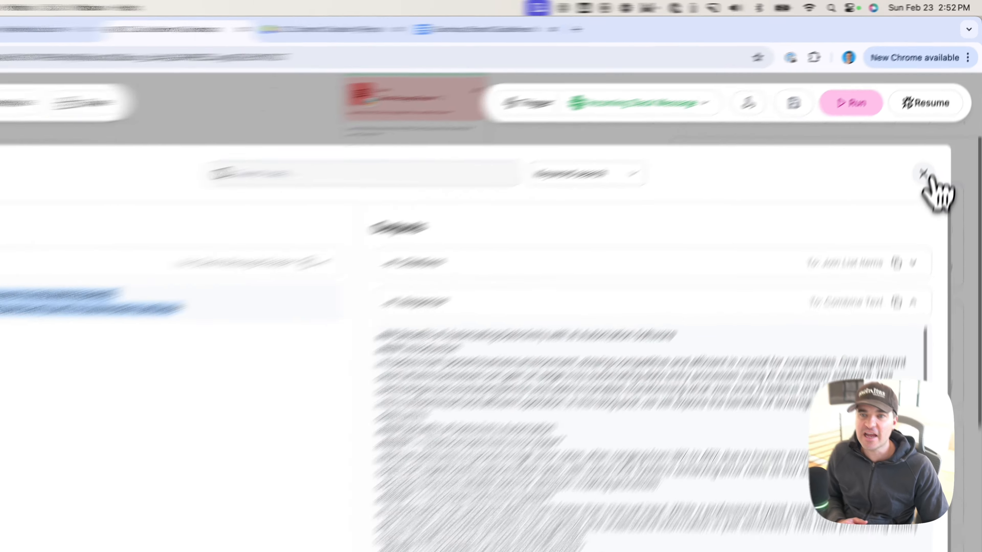
left_click(935, 136)
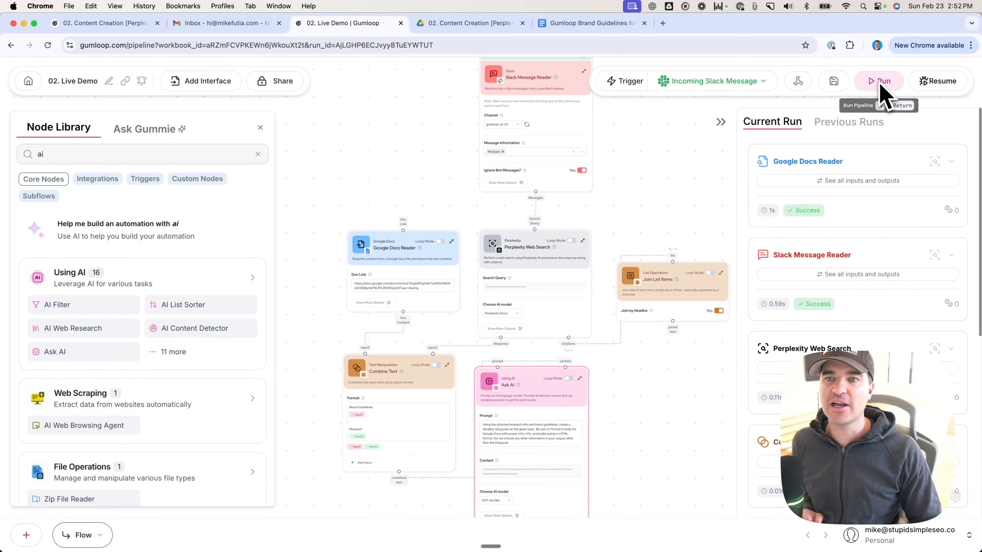
Step: Open the Combine Text run details and check input1 from Google Docs Reader and input2 from Perplexity Web Search
scroll(827, 267, "down", 5)
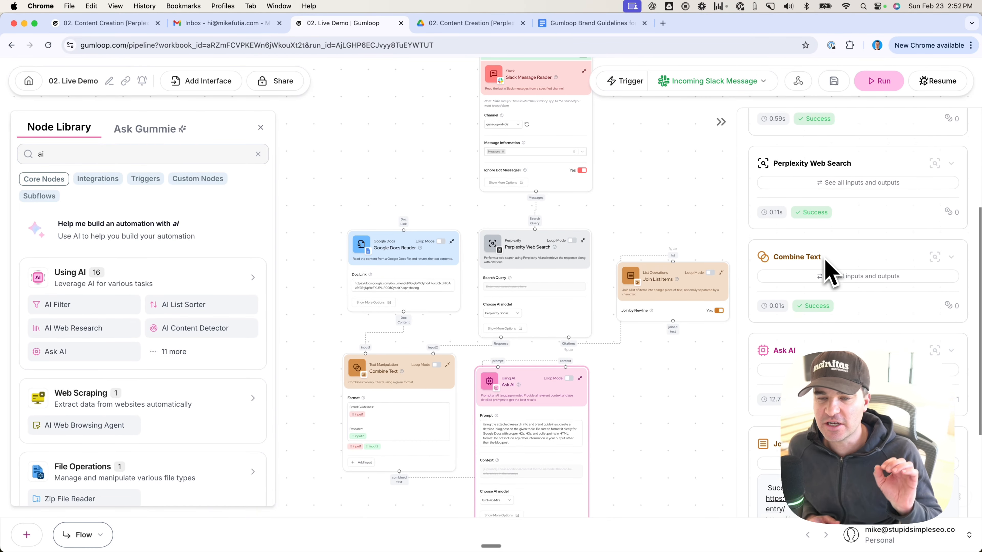
scroll(830, 273, "down", 1)
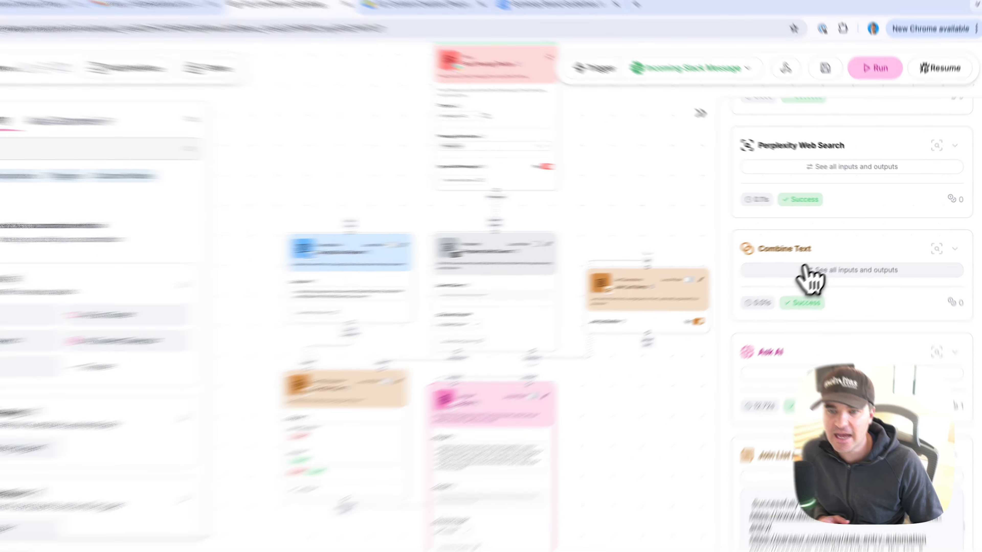
left_click(804, 264)
left_click(81, 257)
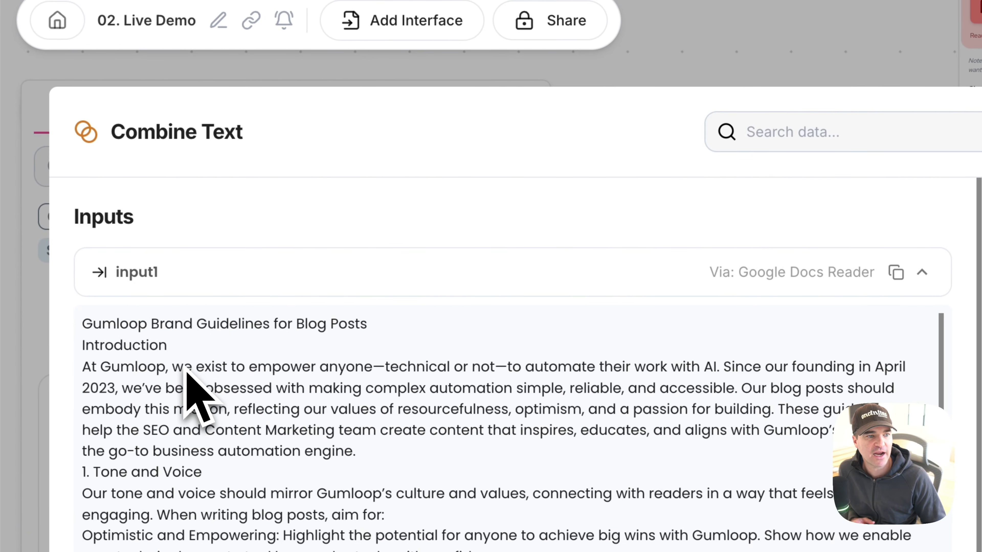
left_click(184, 293)
left_click(184, 349)
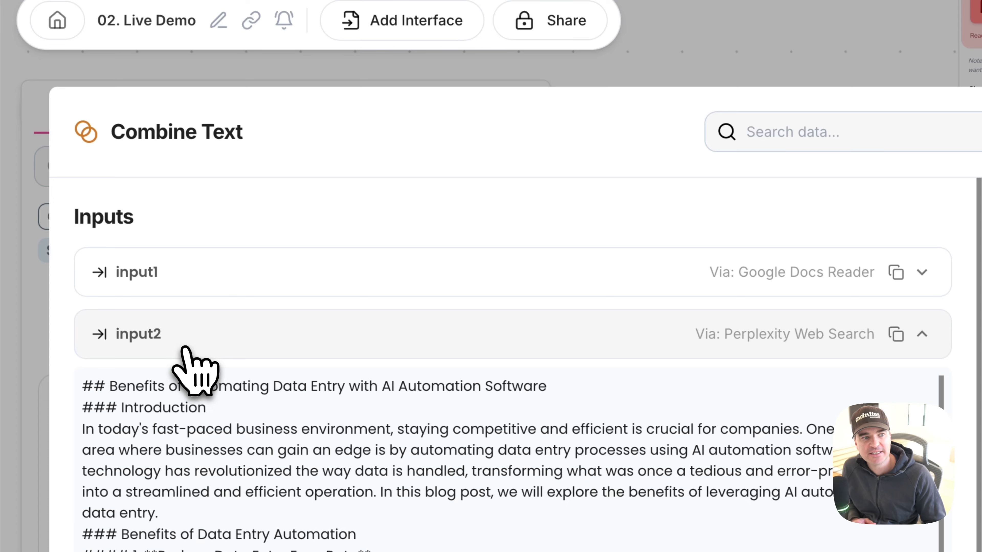
left_click(187, 344)
Step: Examine the Brand Guidelines and Research sections in Combine Text's combined_text output, then close the run details
left_click(680, 192)
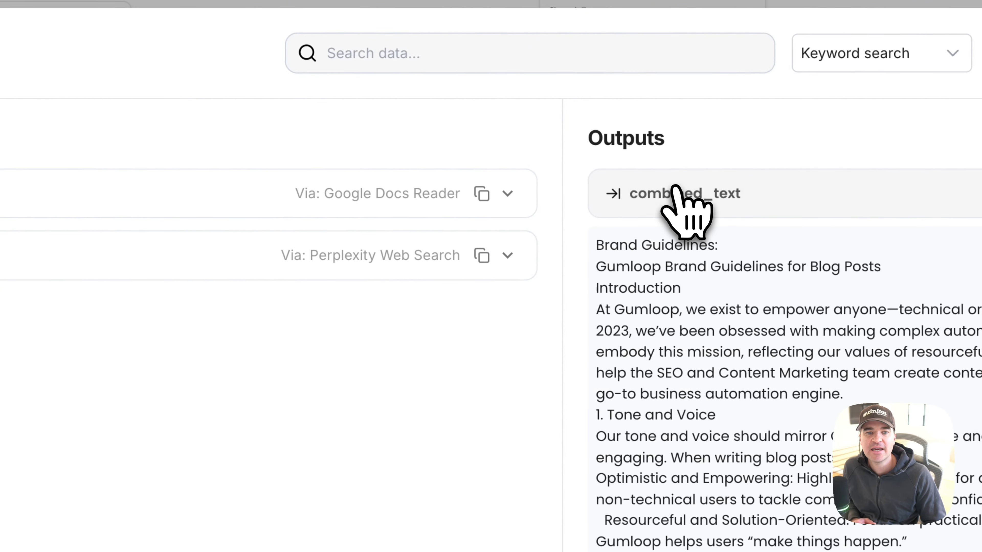
left_click_drag(596, 246, 773, 252)
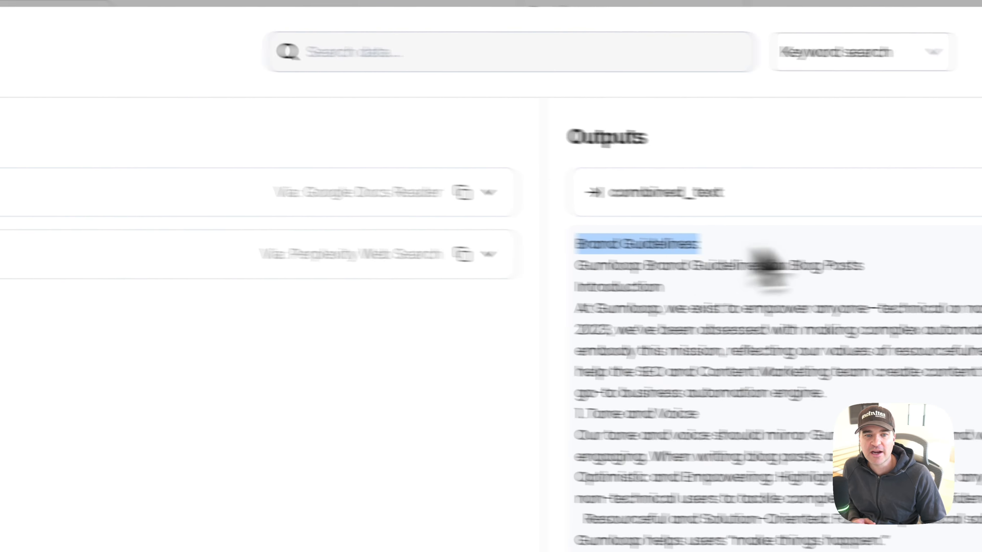
scroll(664, 344, "down", 15)
scroll(408, 339, "down", 15)
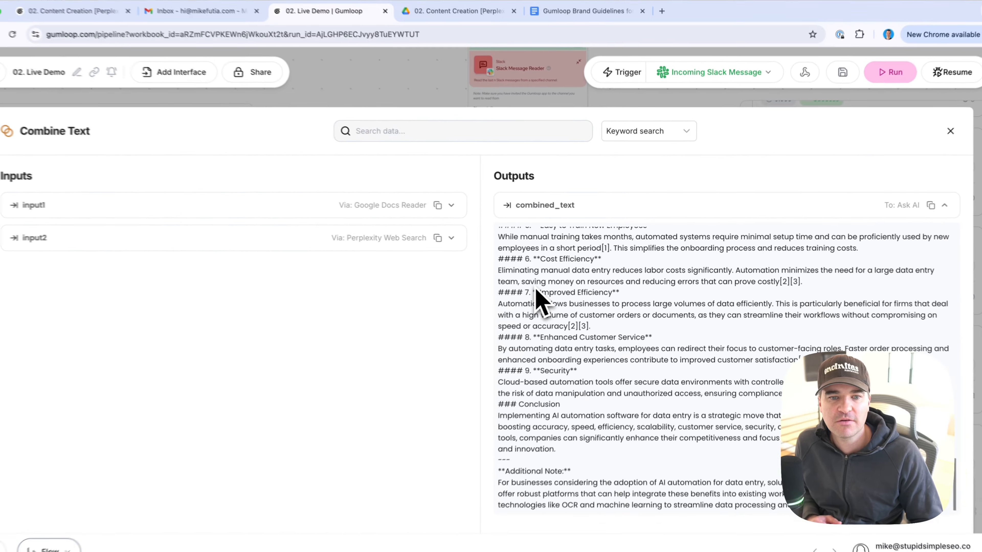
scroll(542, 303, "up", 15)
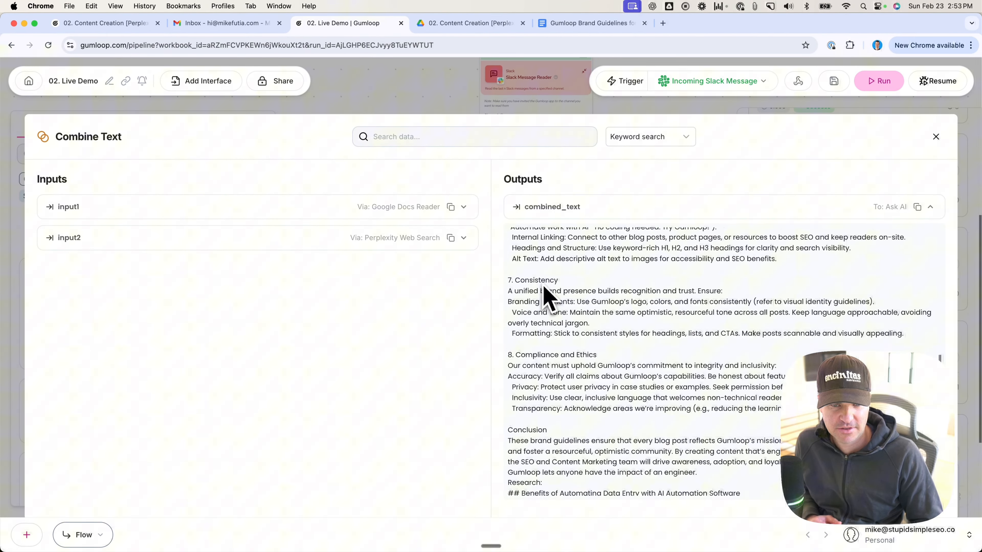
scroll(543, 287, "up", 15)
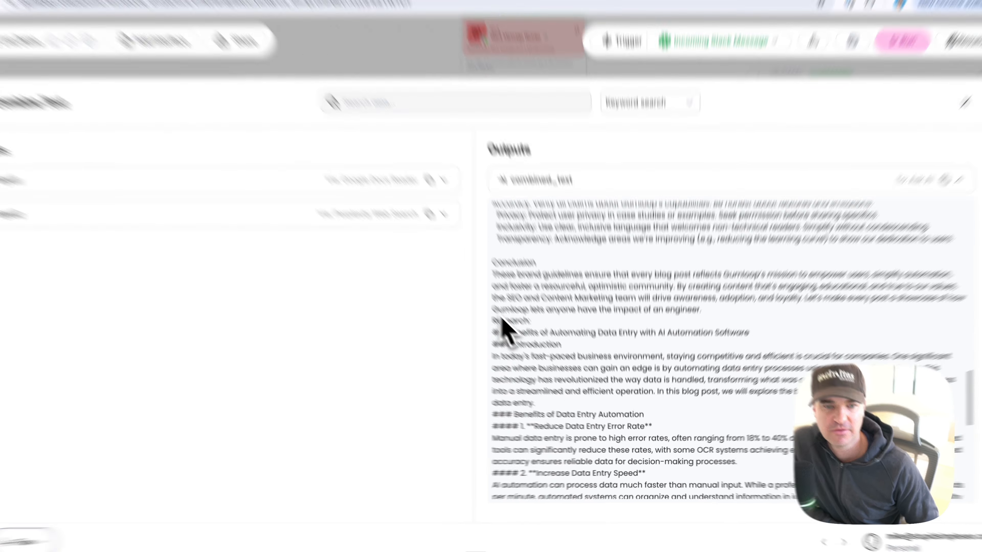
left_click_drag(509, 333, 570, 335)
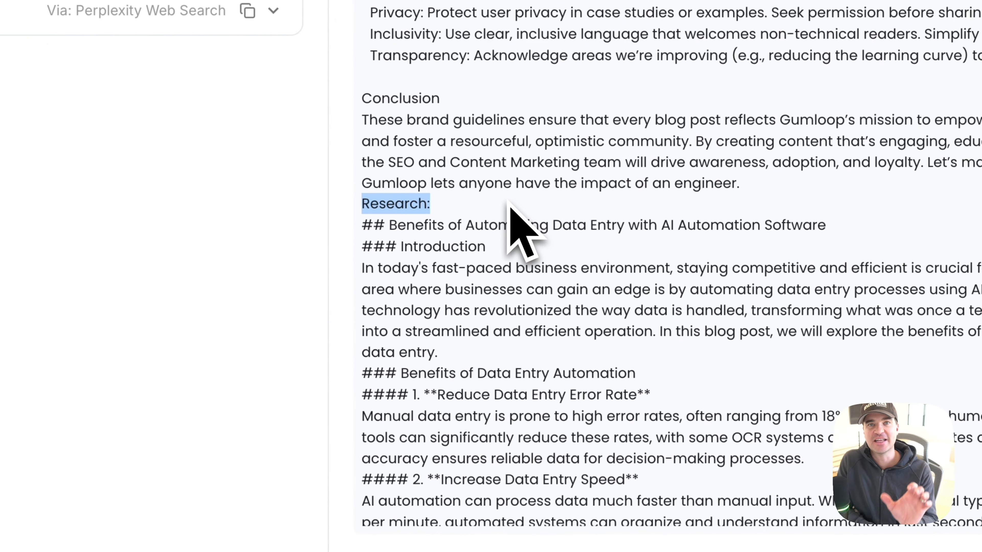
scroll(476, 321, "up", 10)
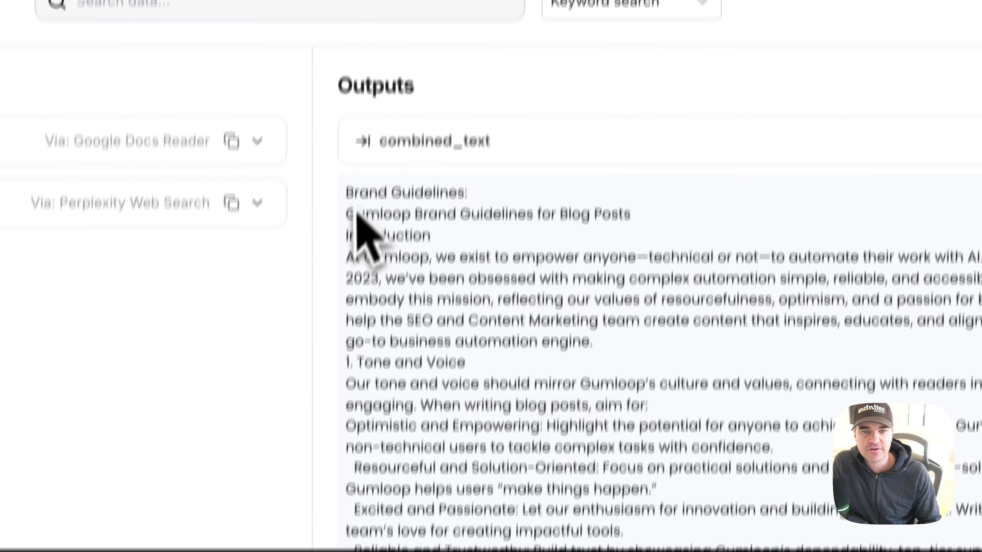
left_click_drag(361, 2, 563, 6)
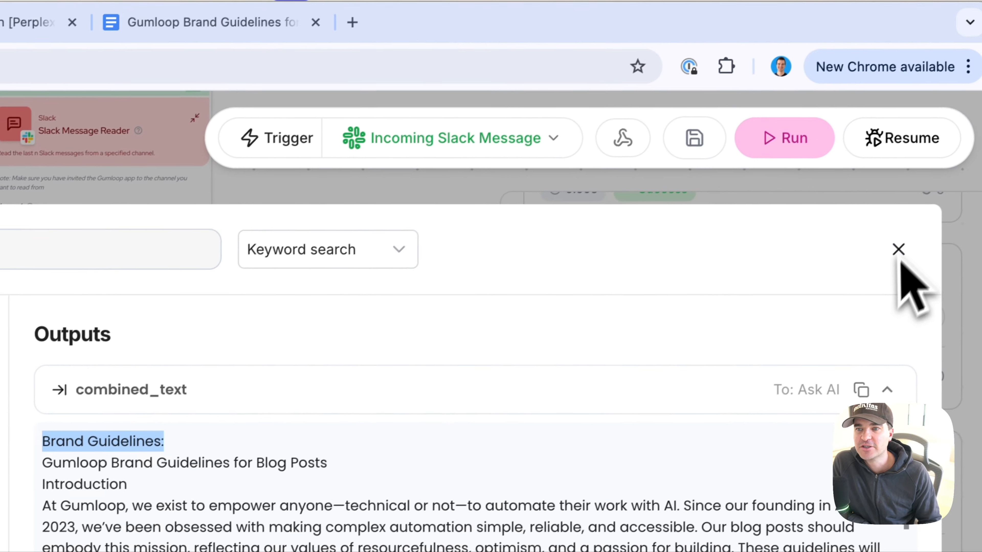
left_click(899, 255)
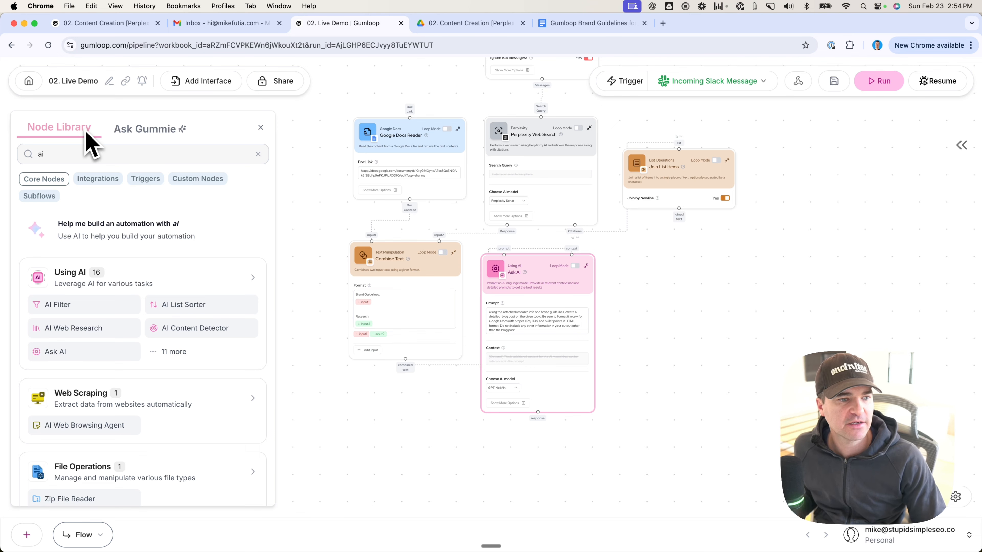
Step: Add a second Ask AI node to the canvas, to the right of the existing Ask AI node
left_click_drag(56, 352, 647, 360)
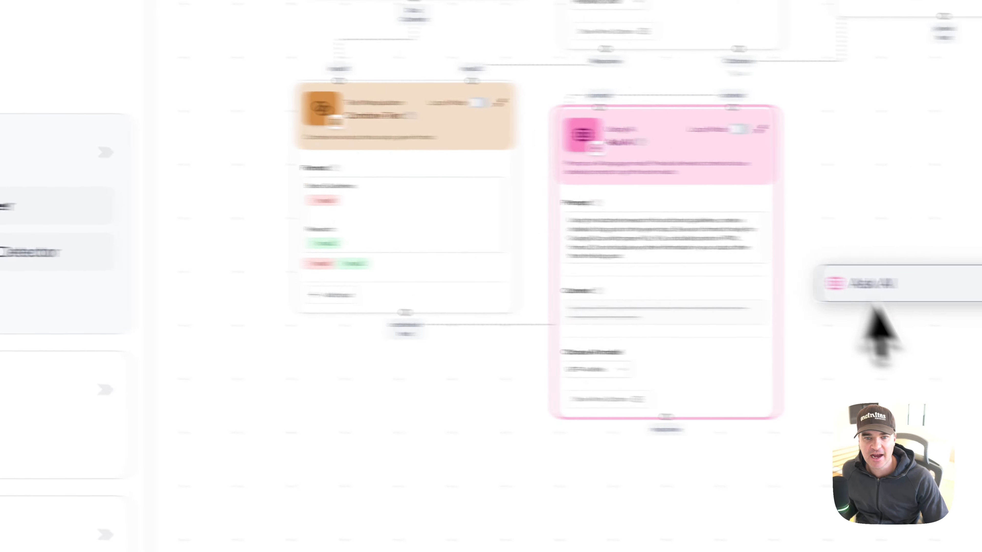
left_click_drag(875, 307, 947, 197)
left_click_drag(546, 234, 456, 217)
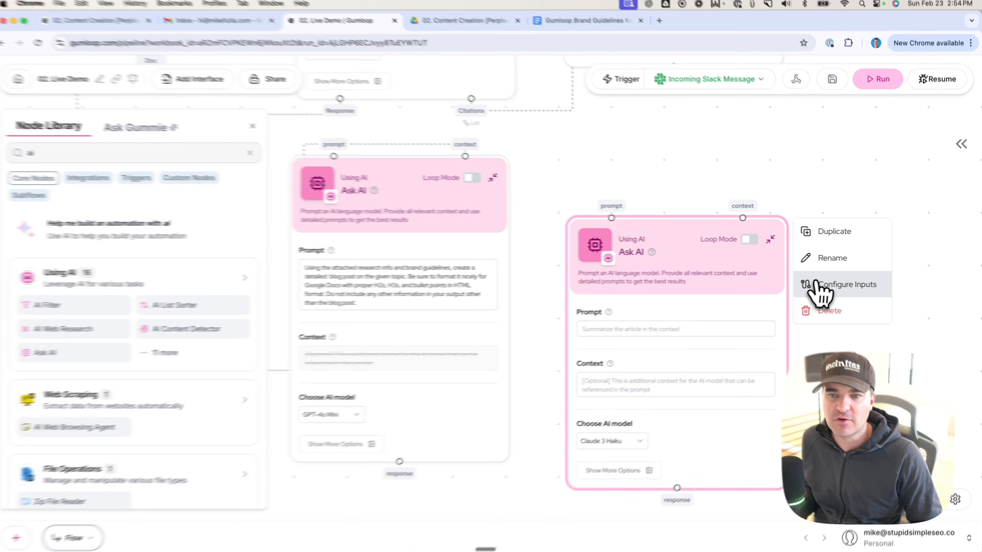
Step: Rename the new Ask AI node as Blog Post Title
left_click(832, 258)
left_click(633, 239)
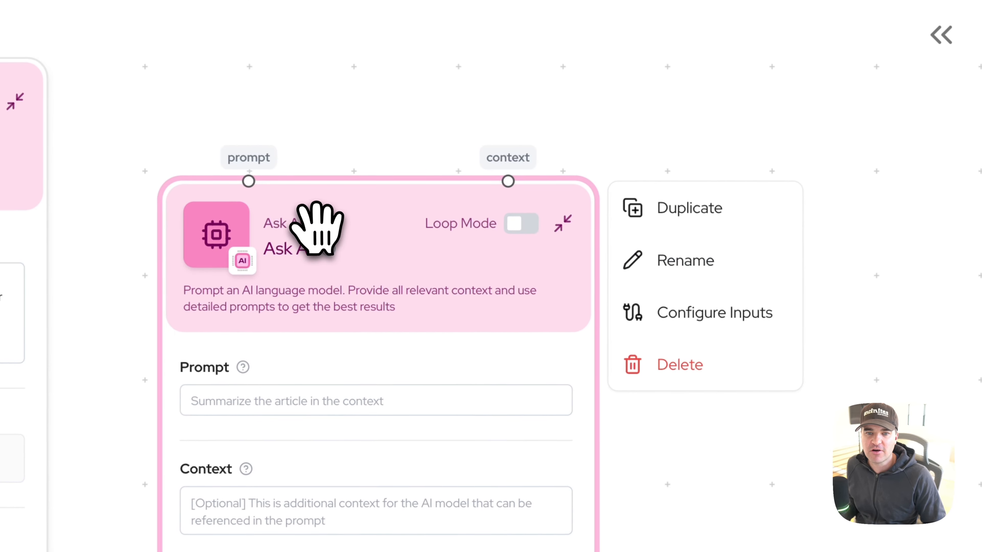
left_click(695, 267)
triple_click(329, 255)
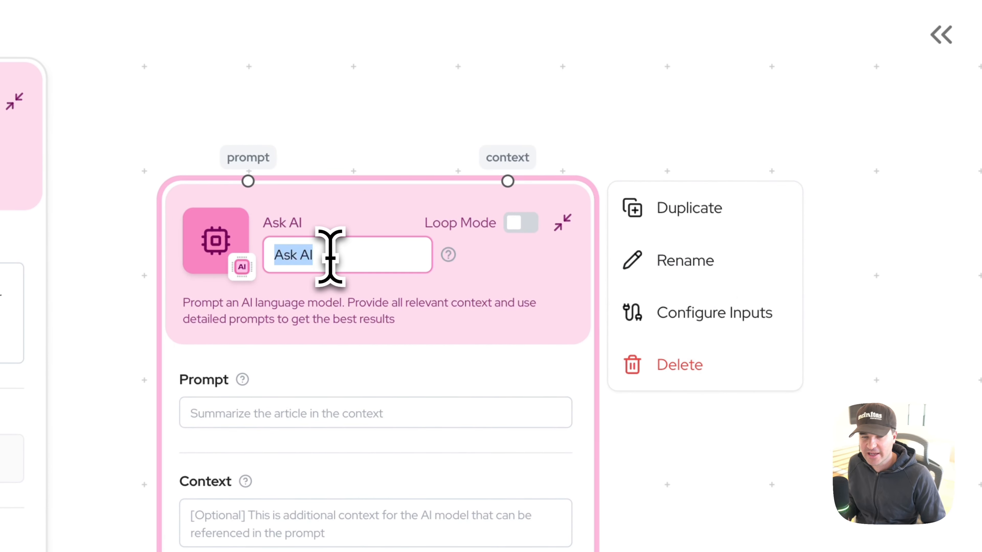
type("Blog")
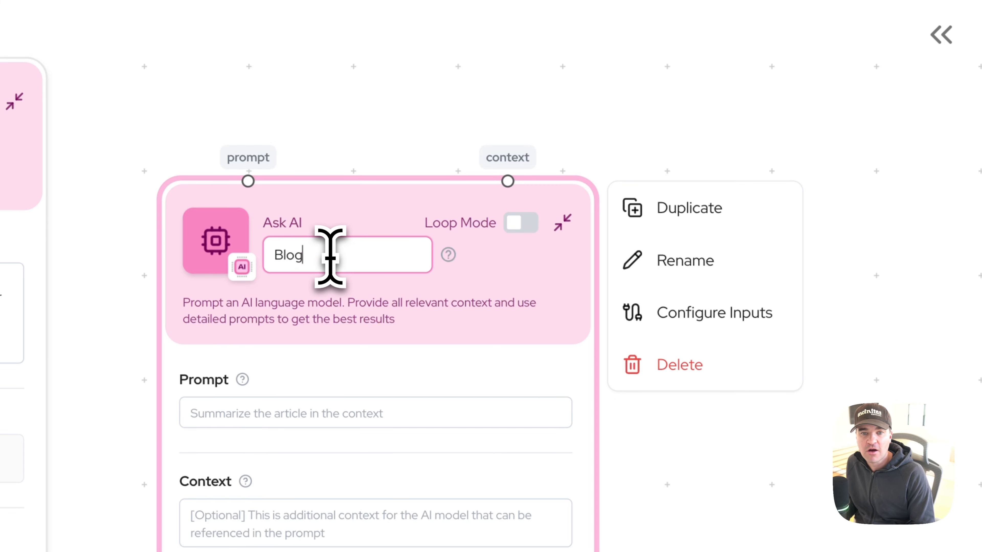
type(" Post Ti")
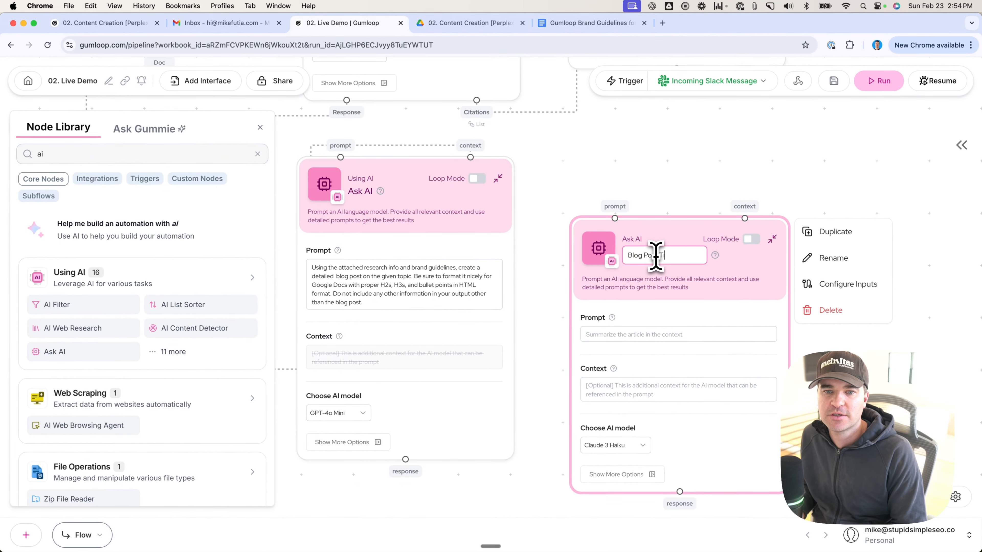
type("tle")
key("Return")
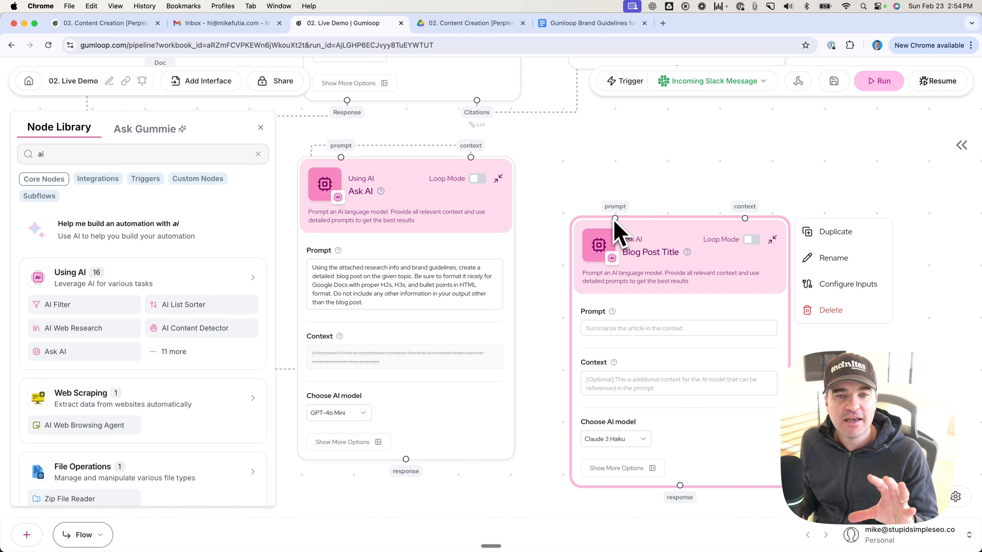
Step: Paste the Blog Post Title prompt requesting one click-worthy, SEO-optimized title from the blog post content, formatted as an H1 in HTML
left_click(616, 332)
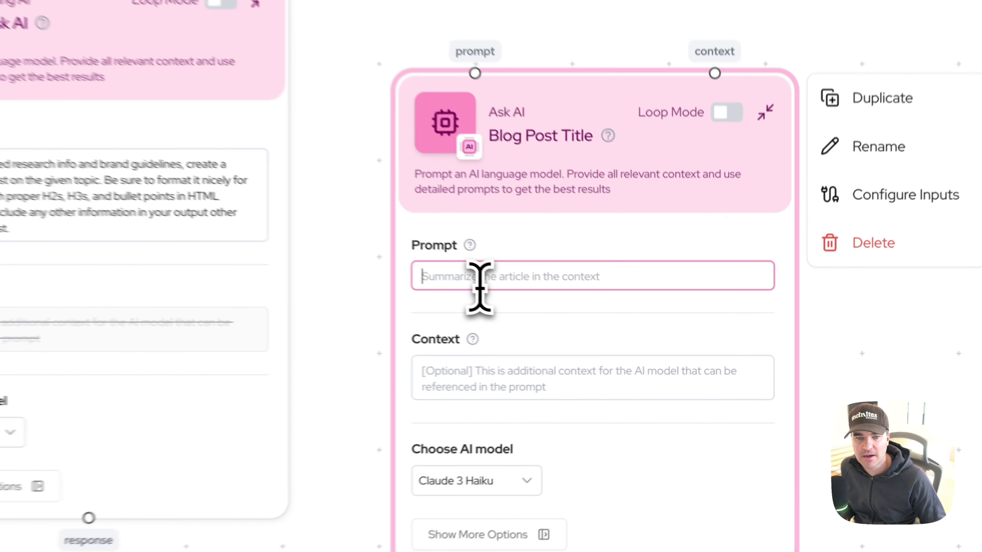
type("Given the provided blog post content, please generate 1 title for this blog post. Make it click-worthy and SEO optimized. Only output the title; do not include any other text in your response. Format it as an H1 in HTML for Google Docs")
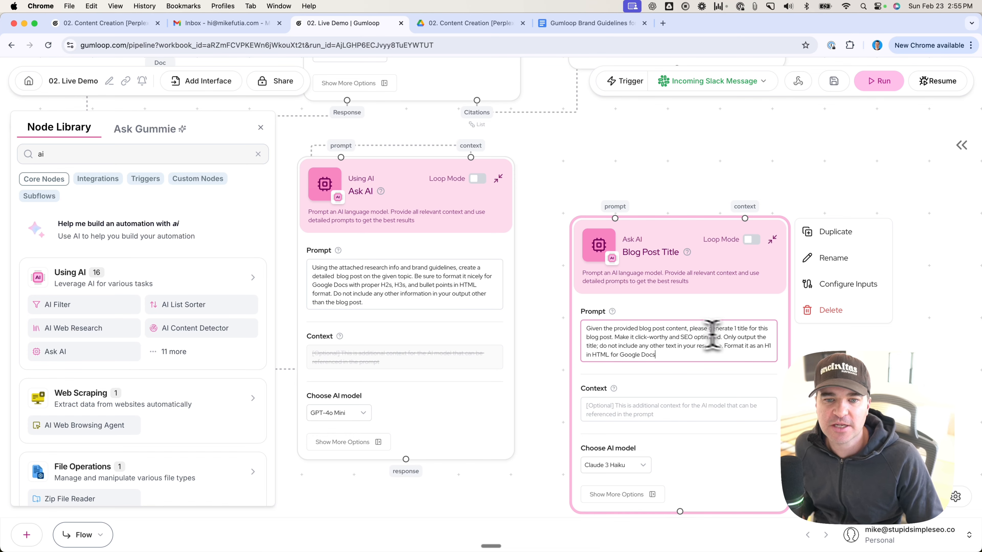
Step: Connect the response output of the first Ask AI node to the context input of Blog Post Title
scroll(760, 441, "up", 5)
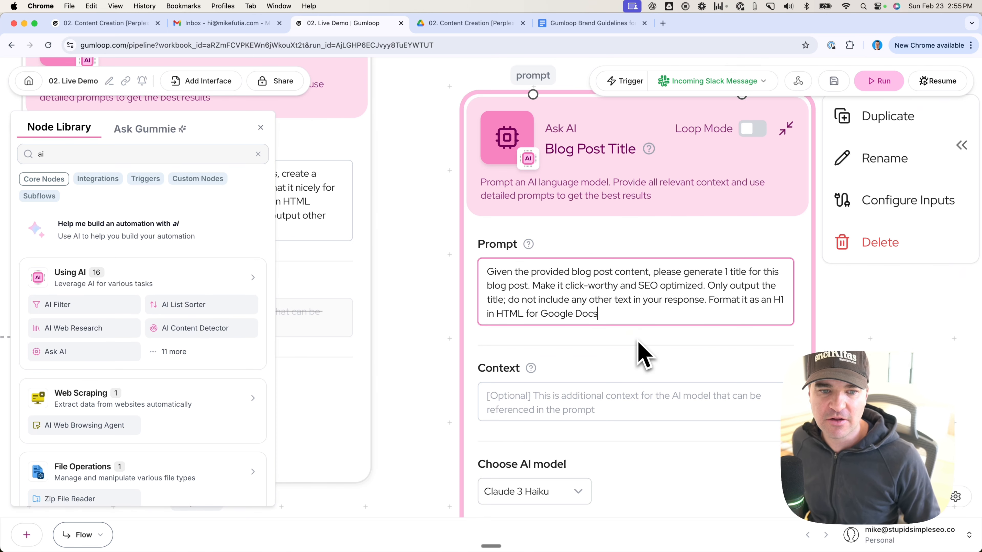
scroll(643, 353, "down", 5)
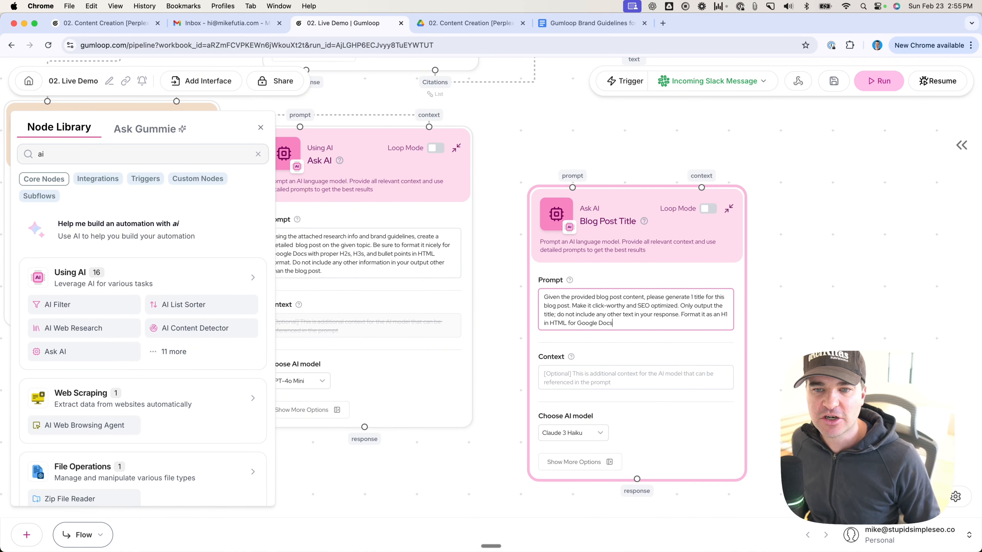
scroll(692, 362, "down", 5)
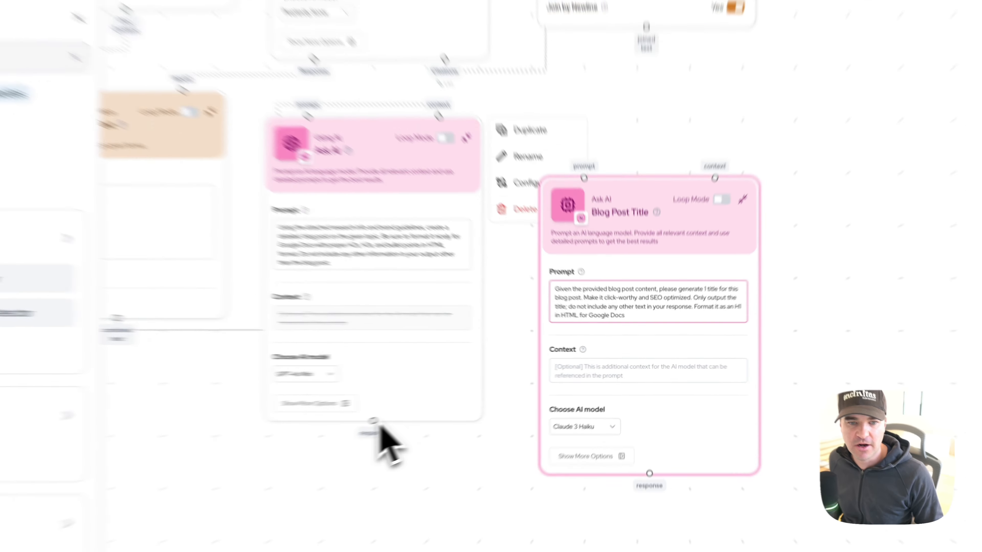
left_click_drag(462, 401, 688, 235)
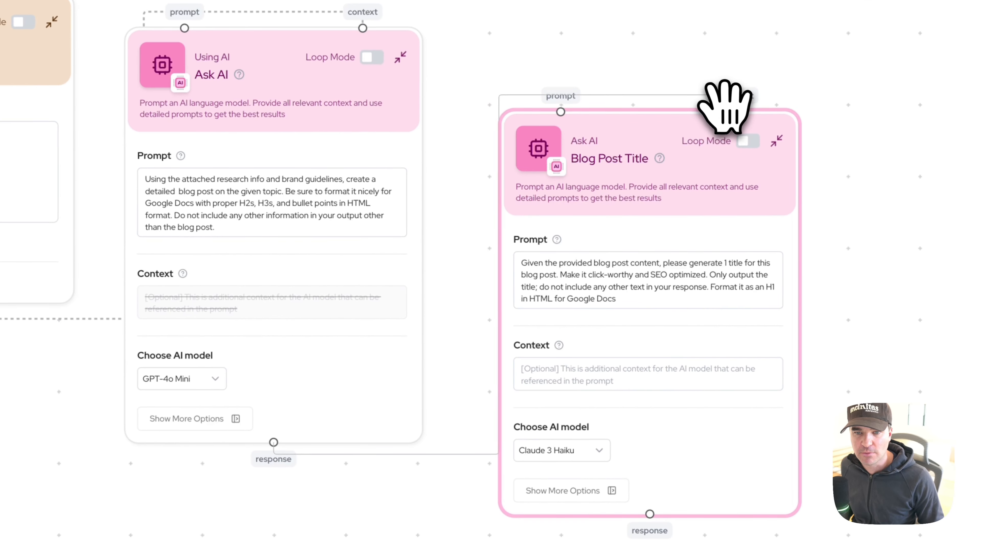
left_click_drag(722, 106, 736, 109)
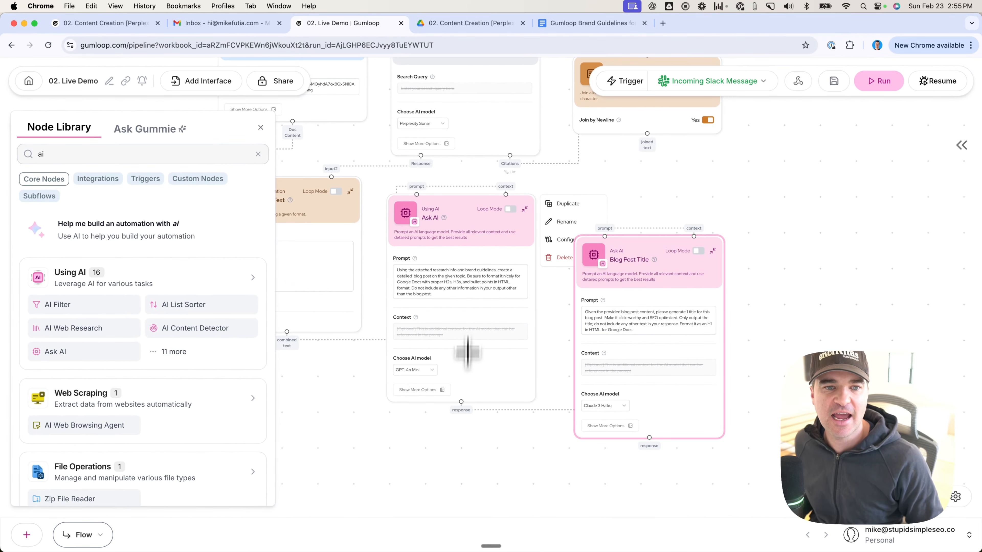
Step: Rename the original Ask AI node as Blog Post Generator
left_click(560, 222)
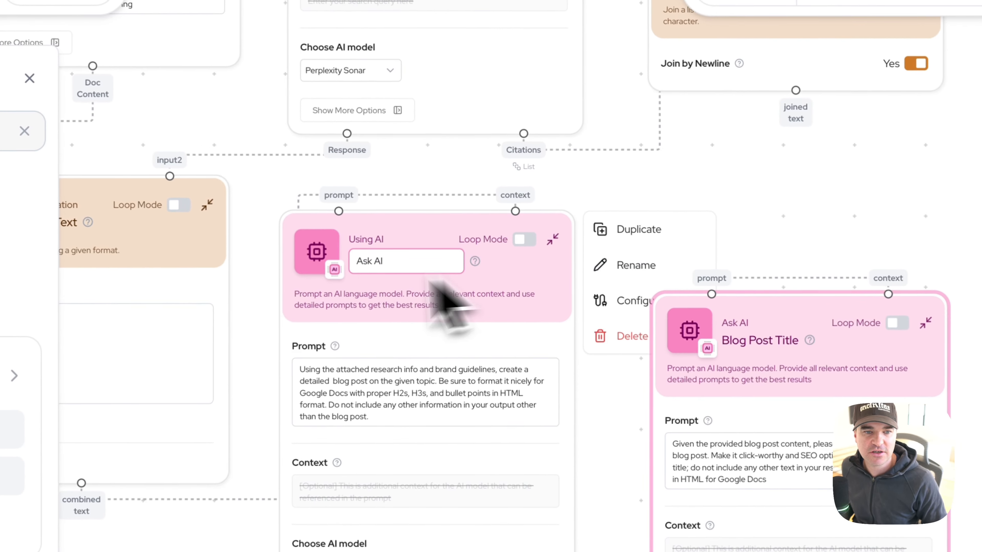
triple_click(394, 267)
type("Blog P")
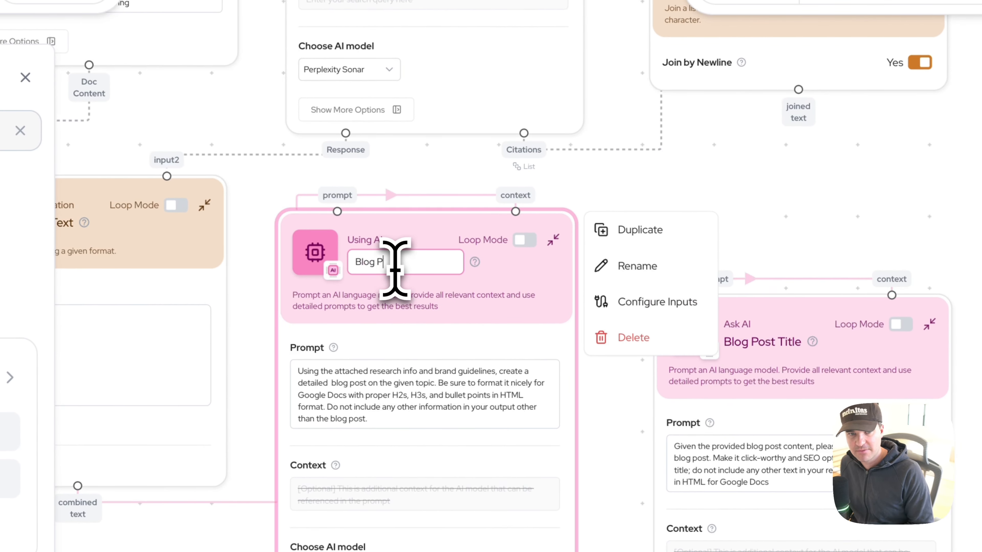
type("ost Generator")
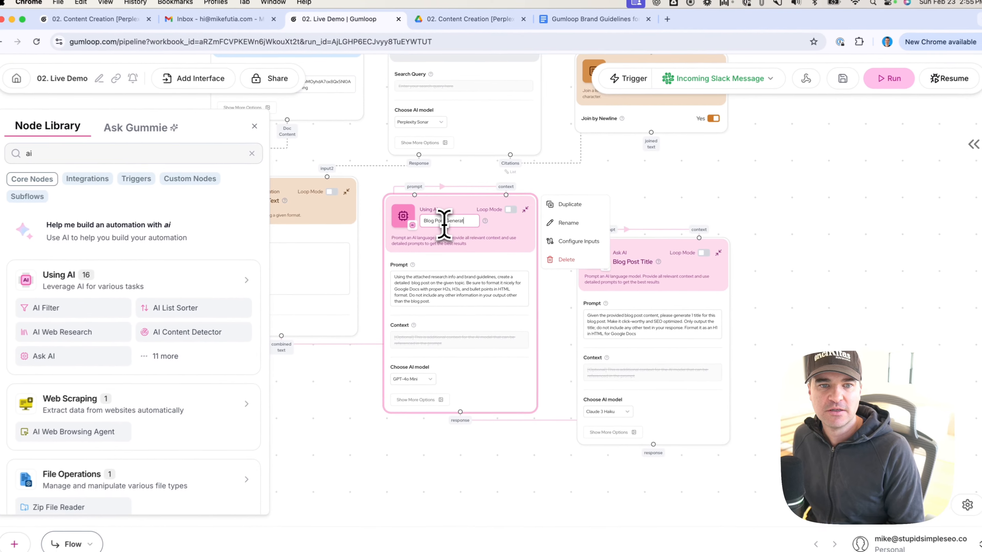
key("Return")
right_click(462, 412)
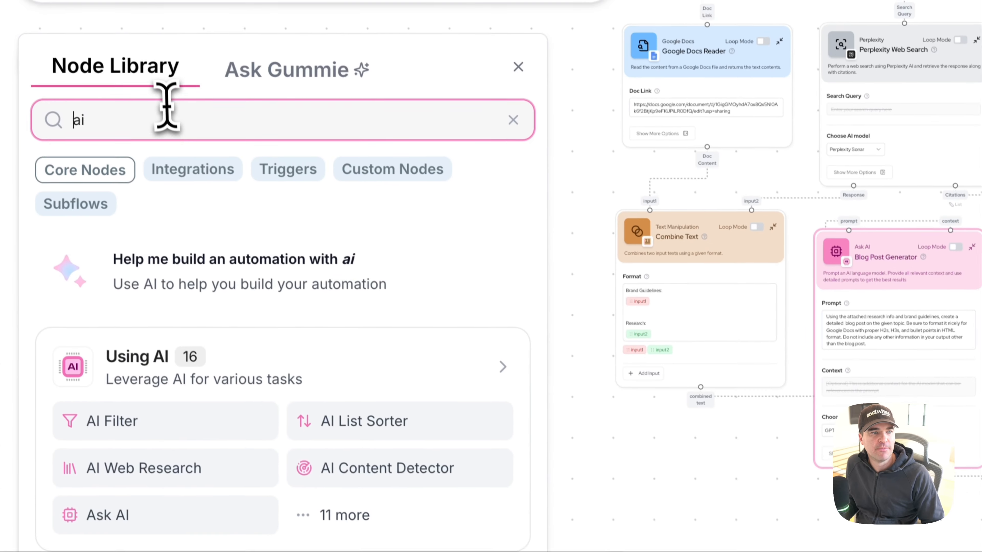
Step: Find Combine Text in the node library and place a second Combine Text node below Blog Post Generator
double_click(171, 121)
type("combine text")
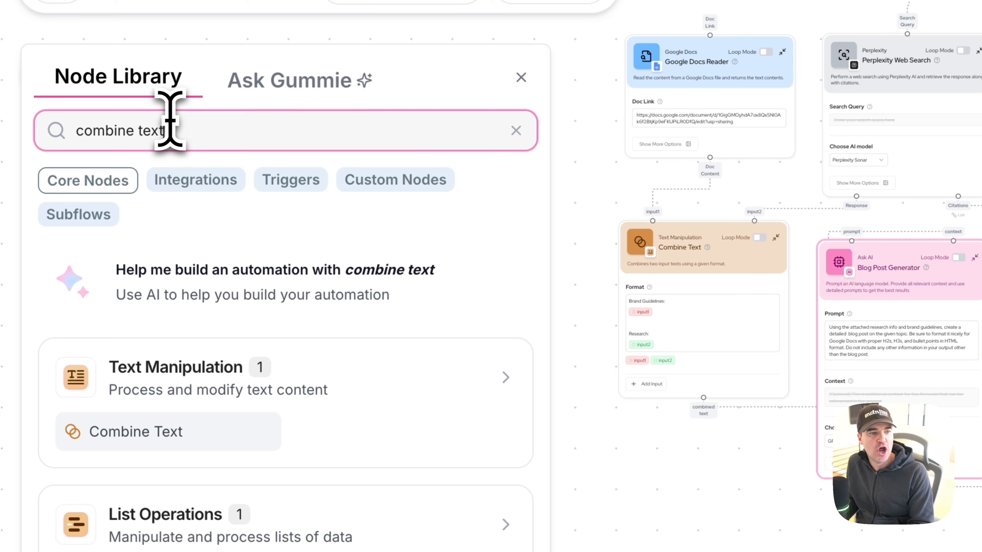
left_click_drag(136, 431, 605, 302)
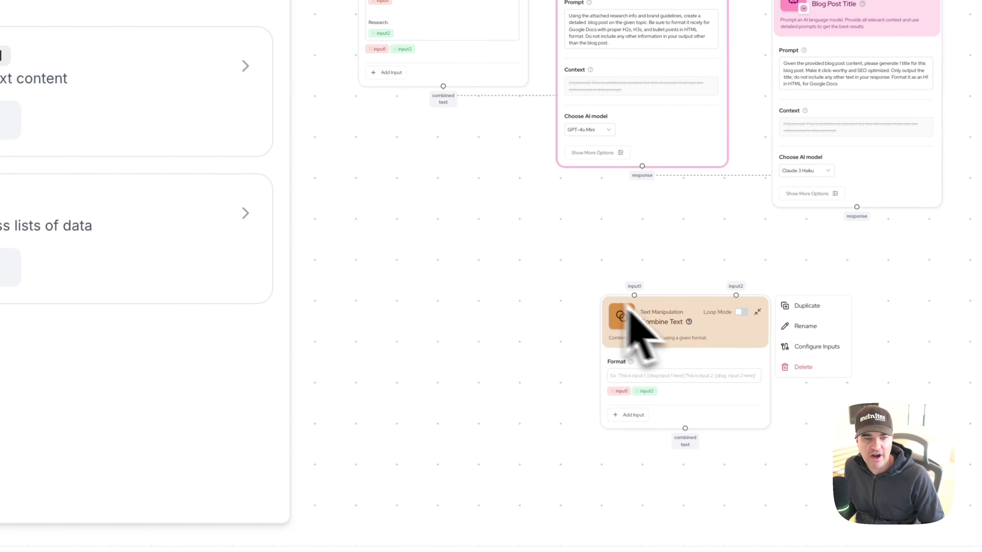
left_click_drag(686, 307, 638, 268)
scroll(637, 267, "up", 3)
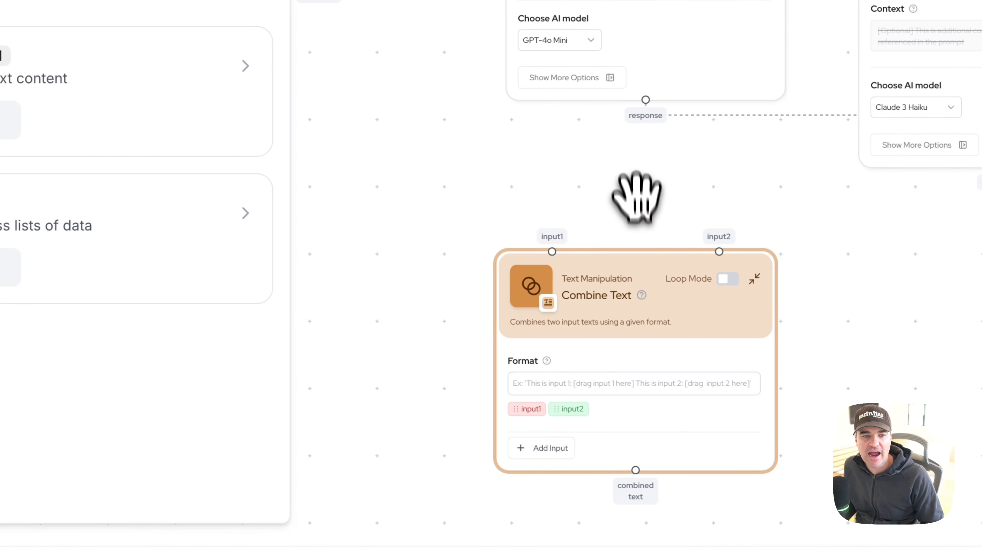
left_click_drag(636, 197, 659, 154)
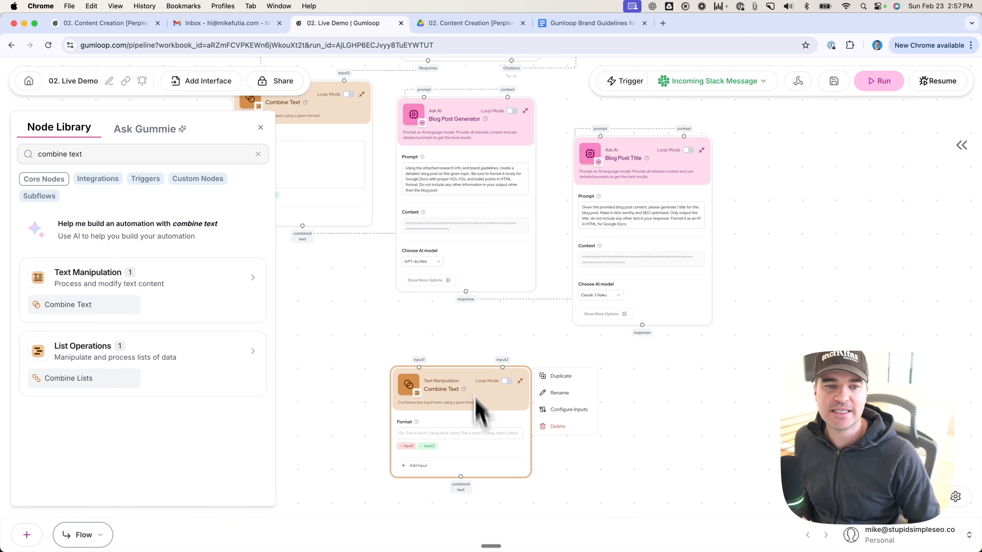
scroll(460, 460, "up", 3)
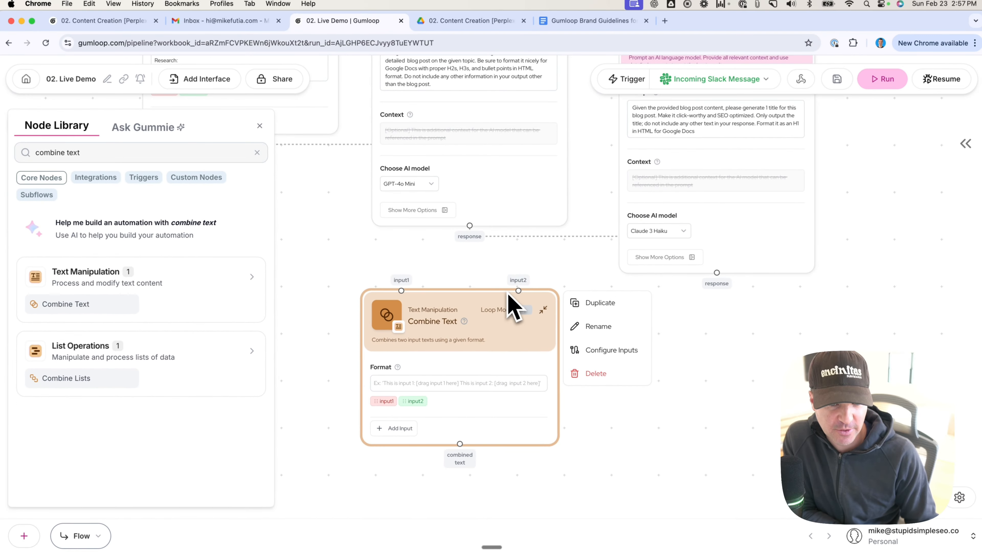
Step: Add a third input to the new Combine Text node and connect Blog Post Title's response to input1
left_click(394, 428)
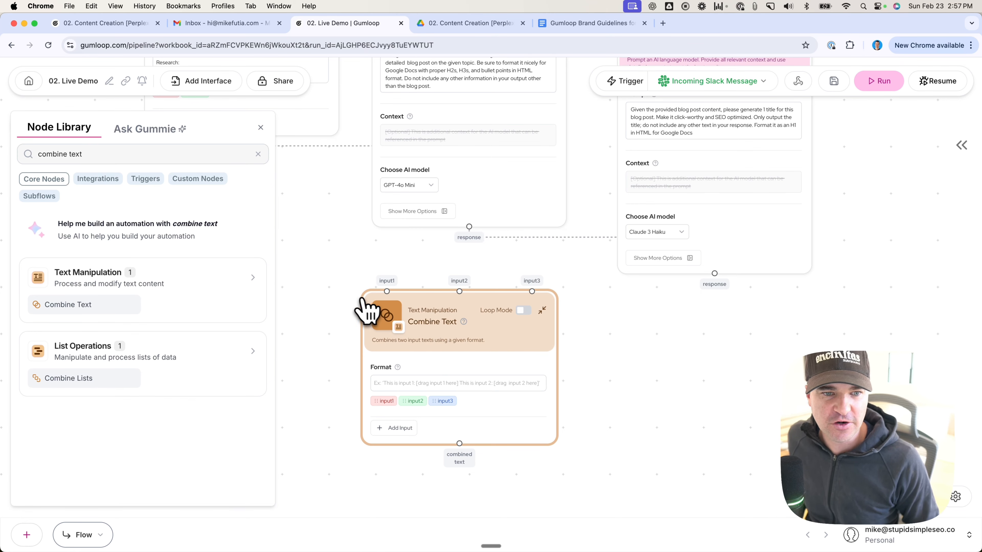
scroll(360, 302, "down", 3)
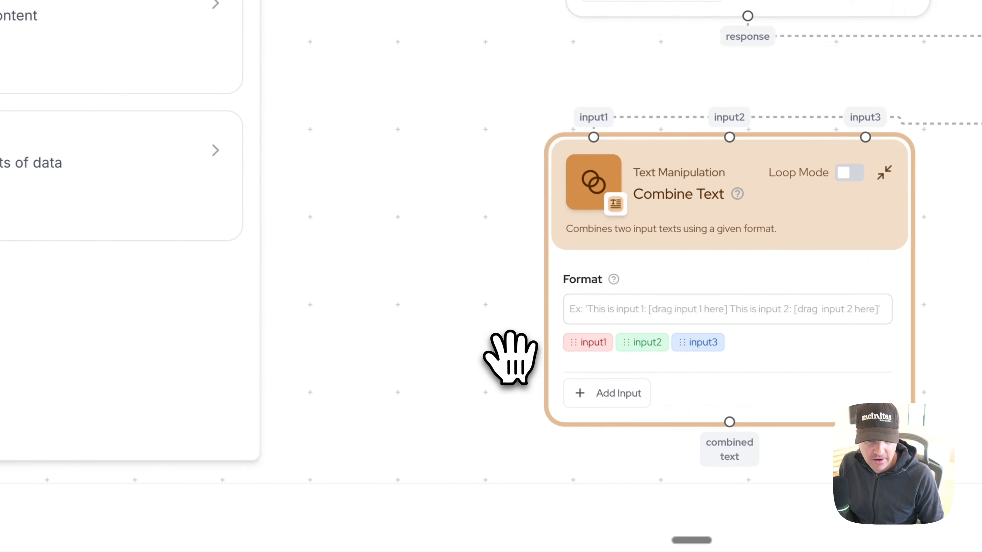
scroll(511, 357, "up", 3)
Step: Insert input1 into the new Combine Text node's Format field and start a new line after it
left_click_drag(491, 281, 405, 200)
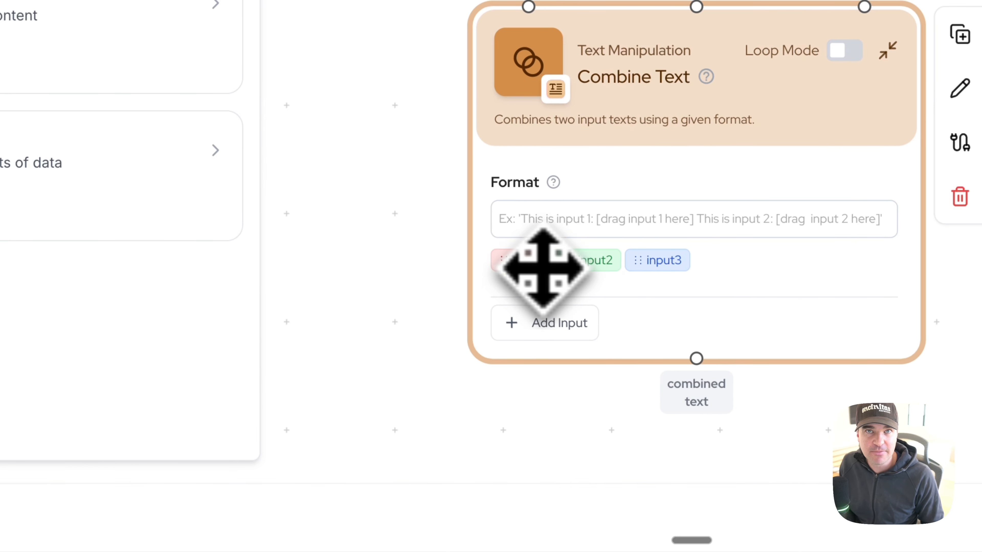
left_click_drag(524, 244, 528, 226)
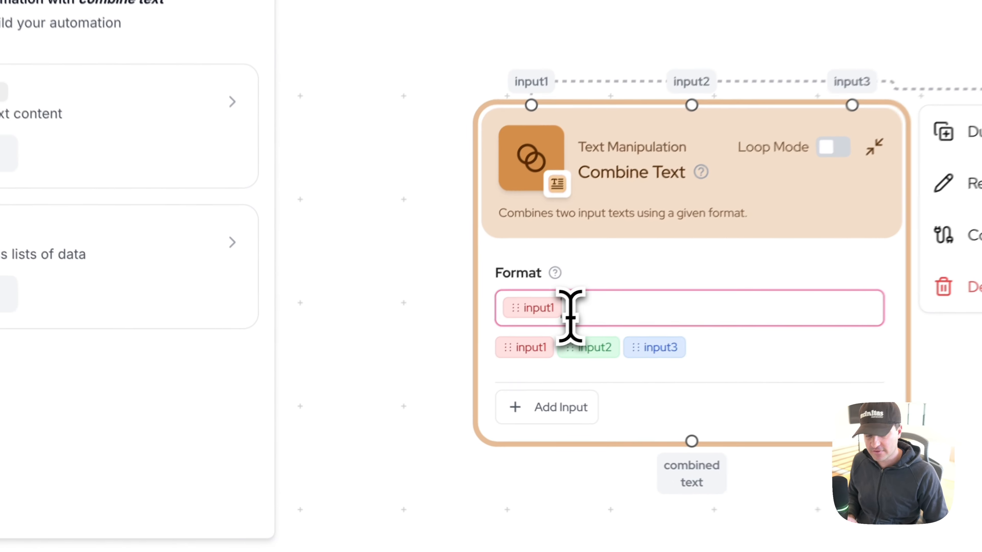
key("Return")
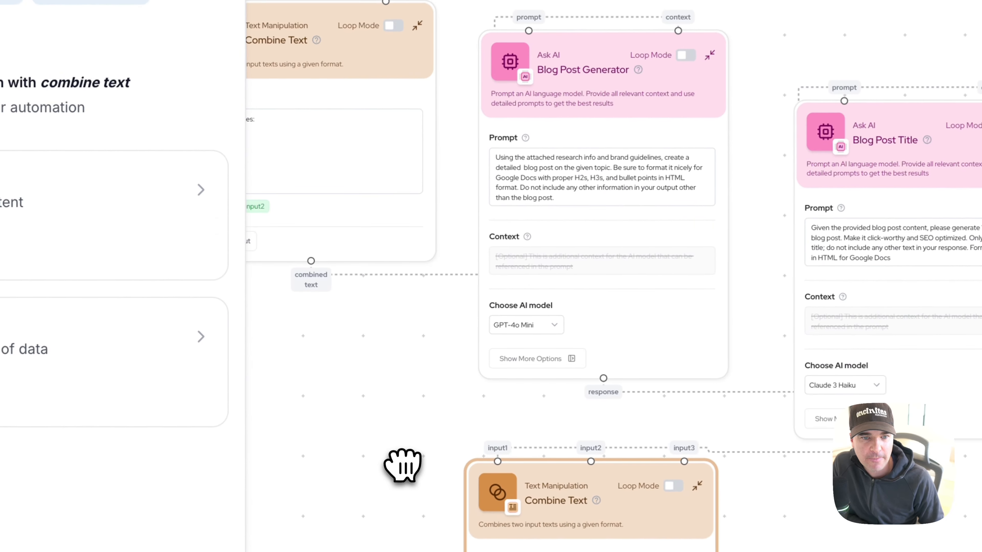
Step: Connect Blog Post Generator's response to input2 of the new Combine Text node
scroll(403, 467, "down", 1)
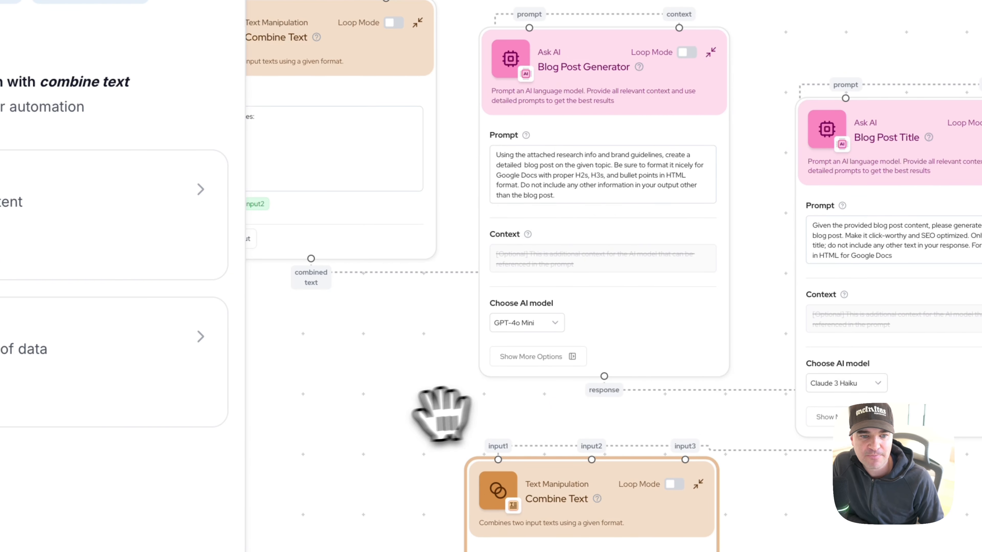
scroll(441, 414, "down", 5)
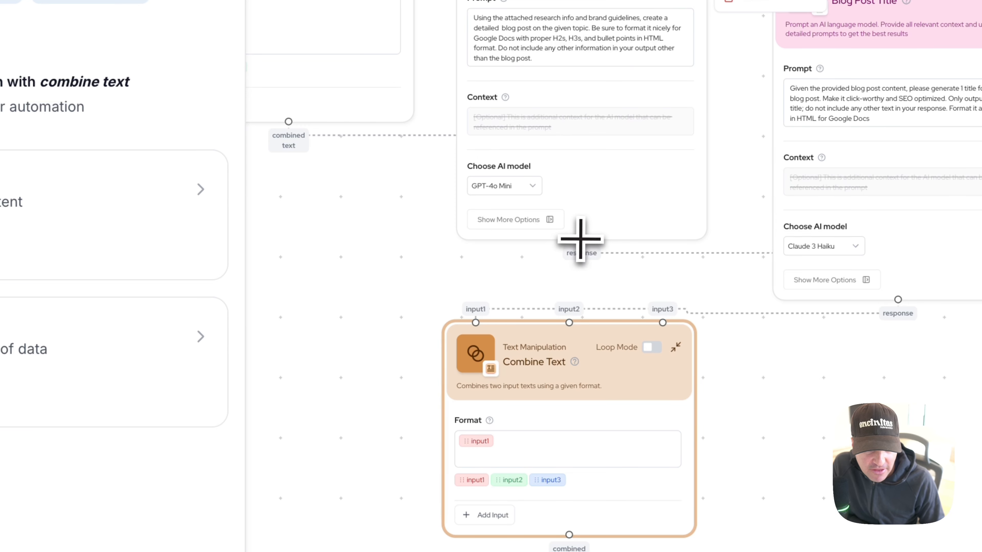
left_click_drag(572, 311, 570, 314)
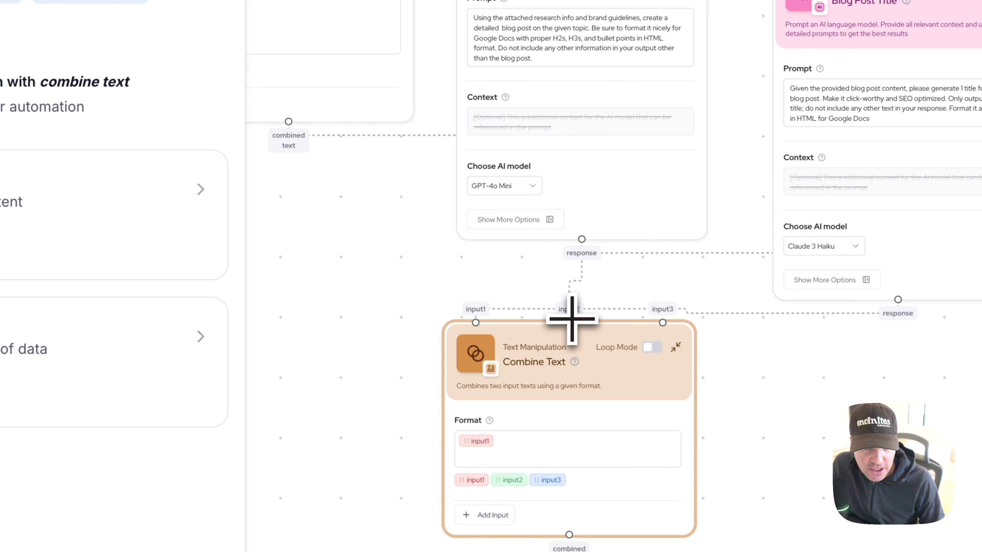
Step: Insert input2 below input1 in the Format field, separated by a blank line, and add the label Citations beneath it
scroll(429, 377, "up", 3)
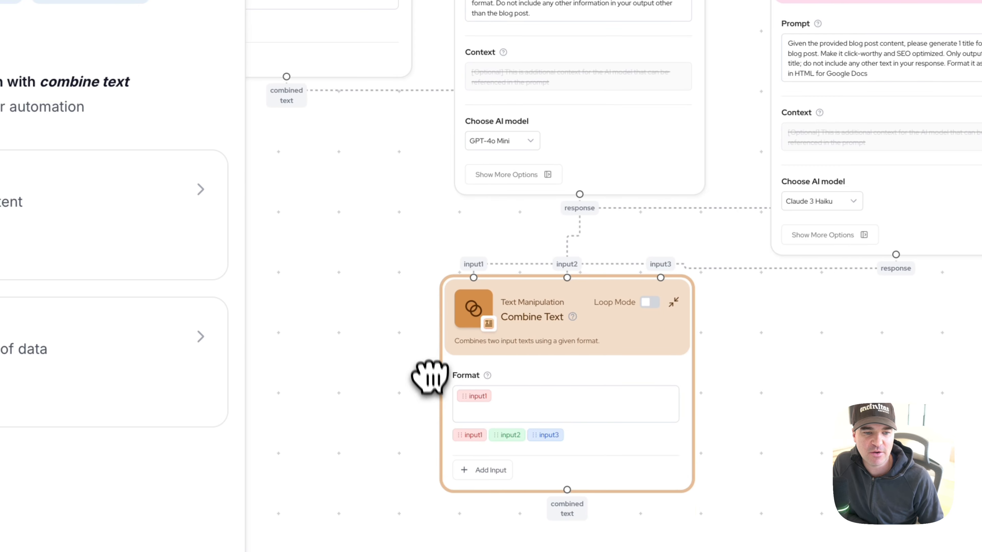
scroll(427, 368, "up", 3)
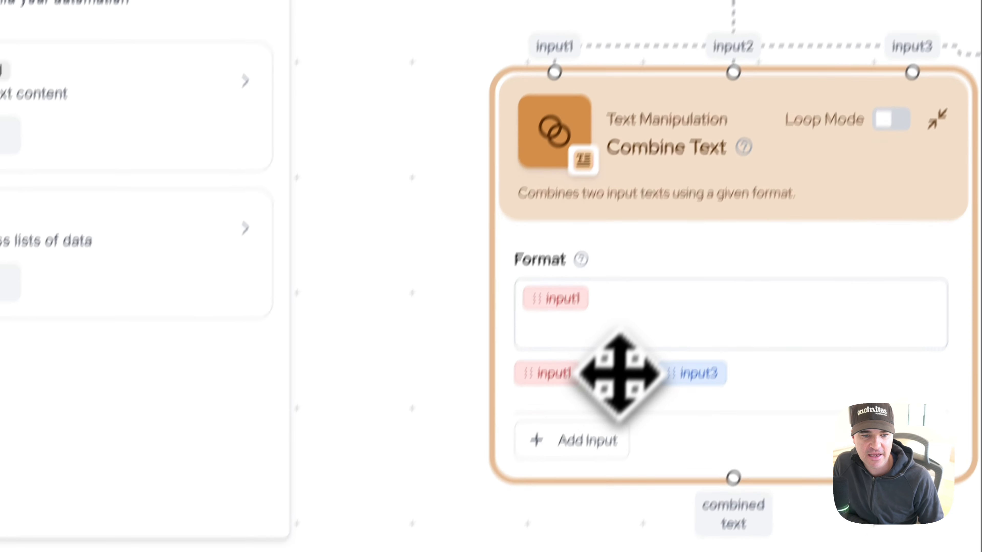
left_click_drag(620, 373, 564, 343)
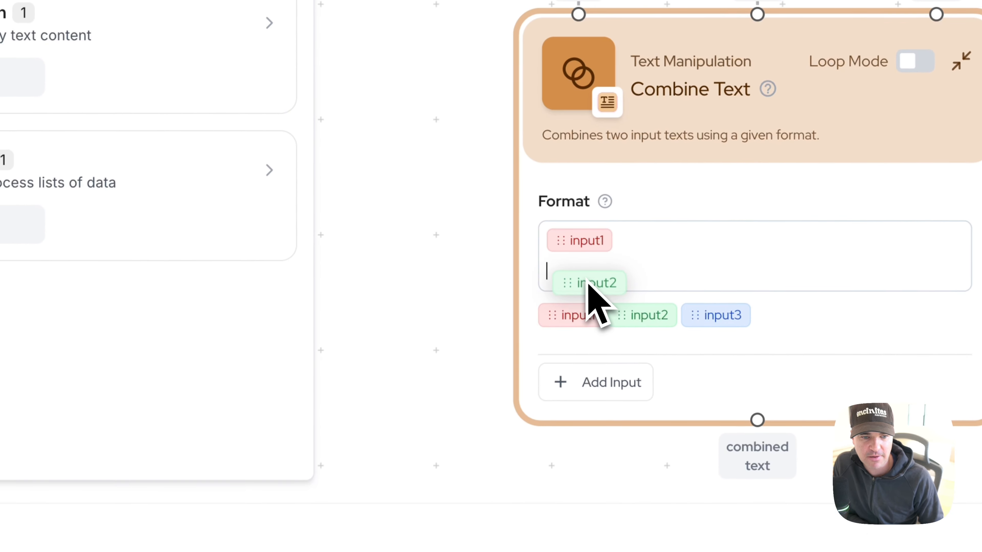
left_click(622, 246)
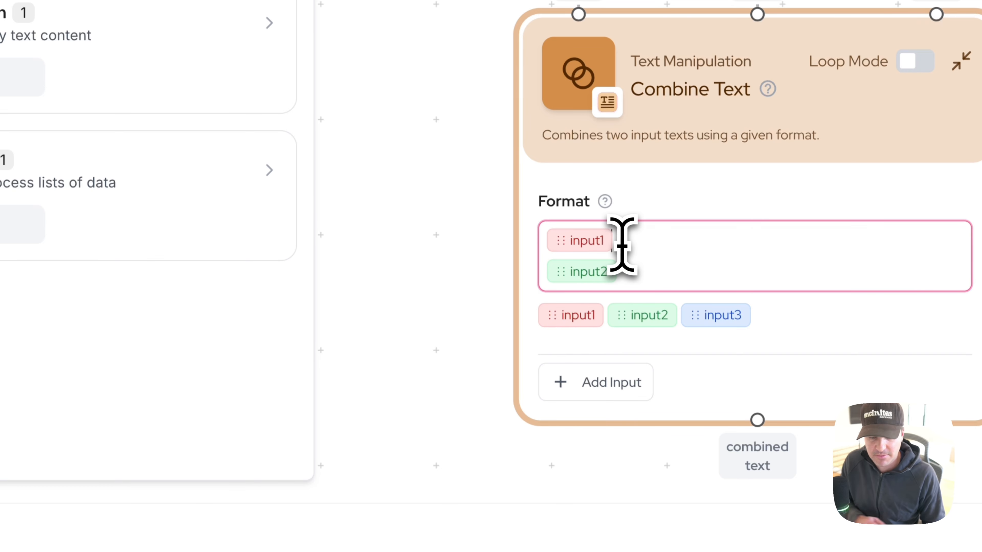
key("Return")
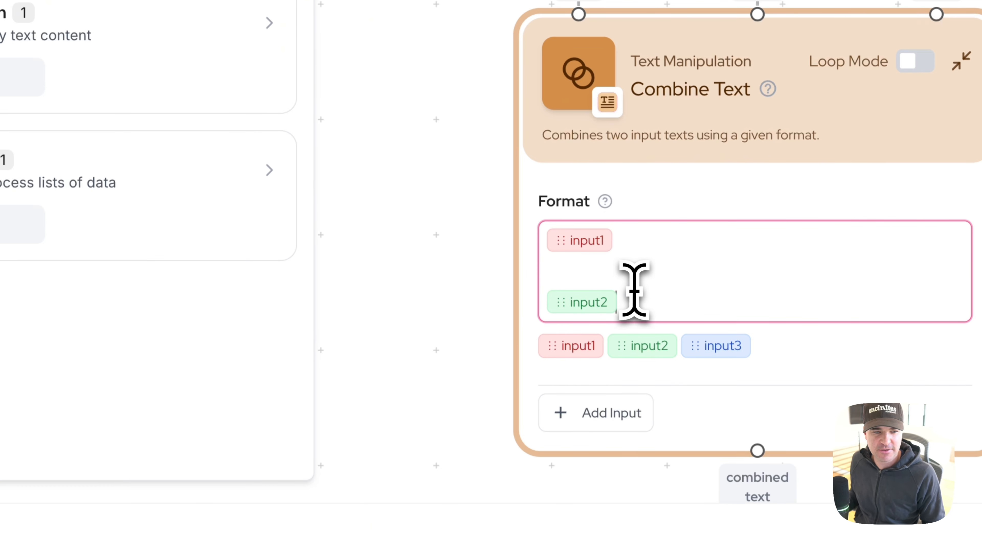
key("Return")
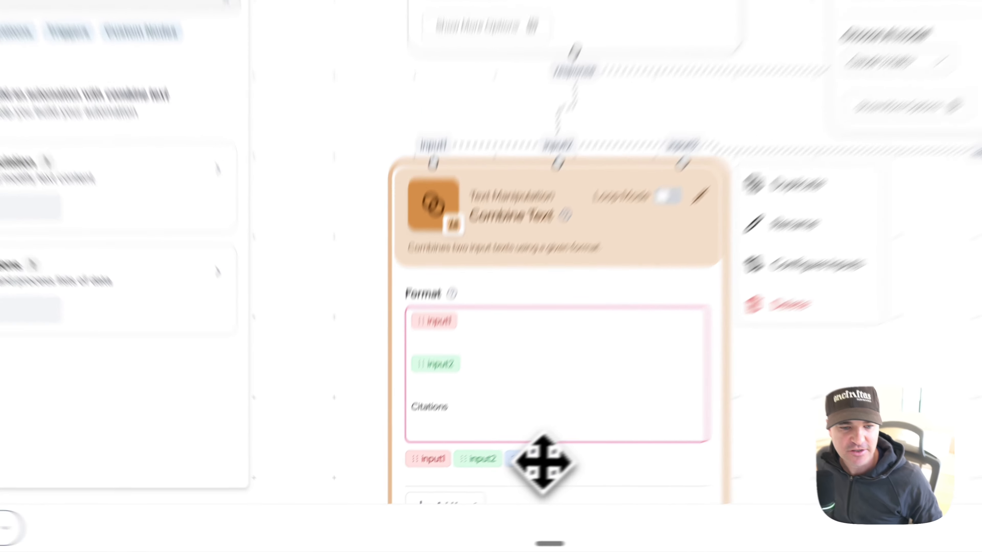
Step: Insert input3 directly under the Citations label in the Format field and end the label with a colon
left_click_drag(476, 485, 422, 475)
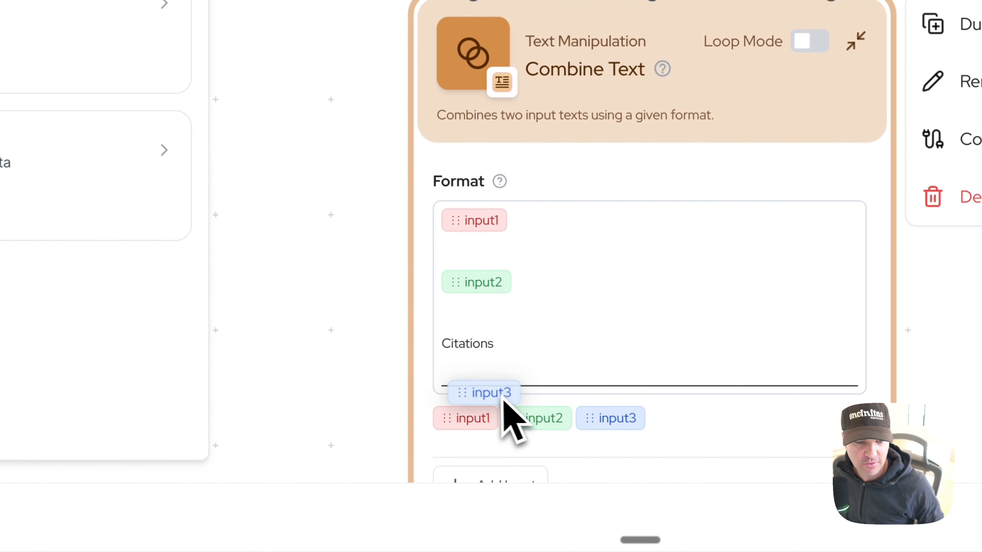
mouse_move(502, 396)
left_mouse_down()
mouse_move(488, 393)
mouse_move(490, 404)
left_mouse_up()
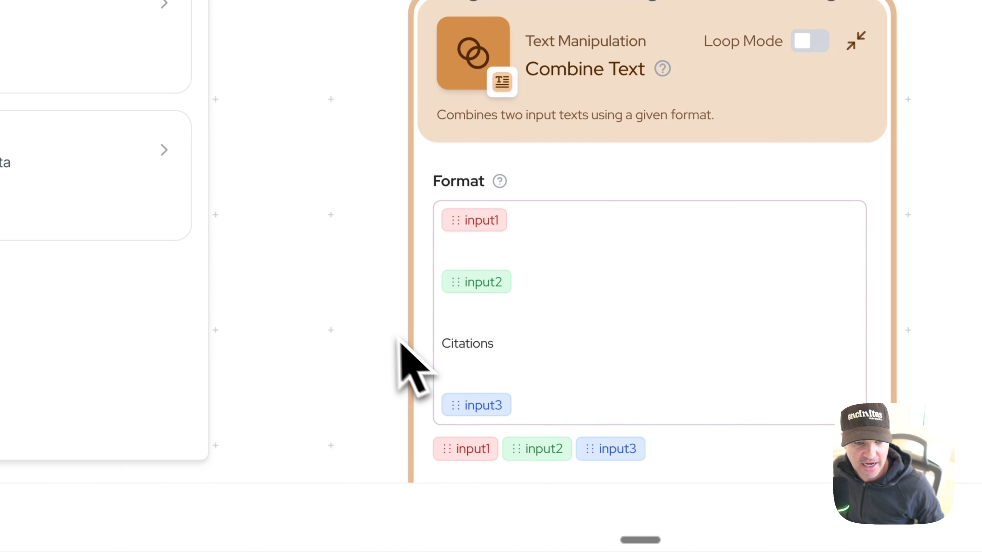
left_click(450, 353)
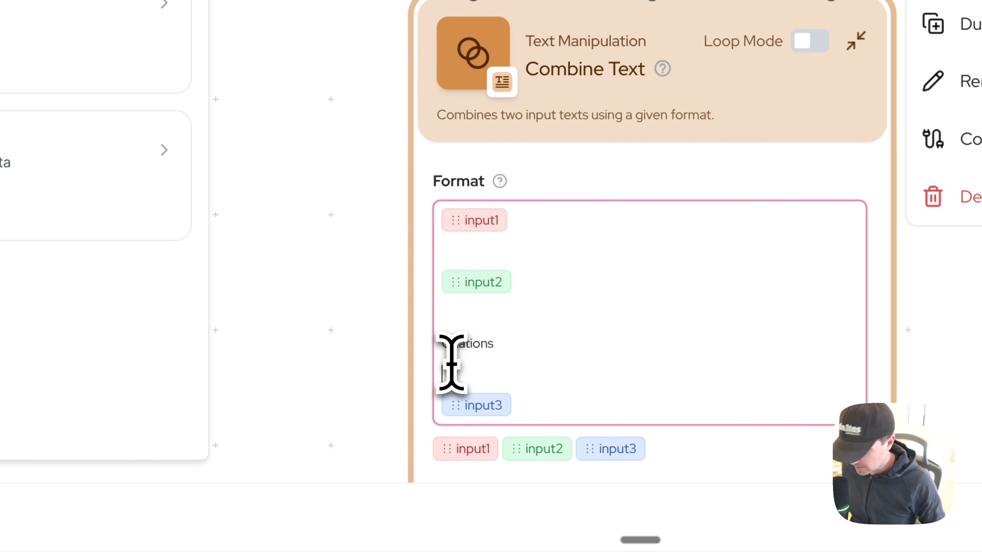
key("BackSpace")
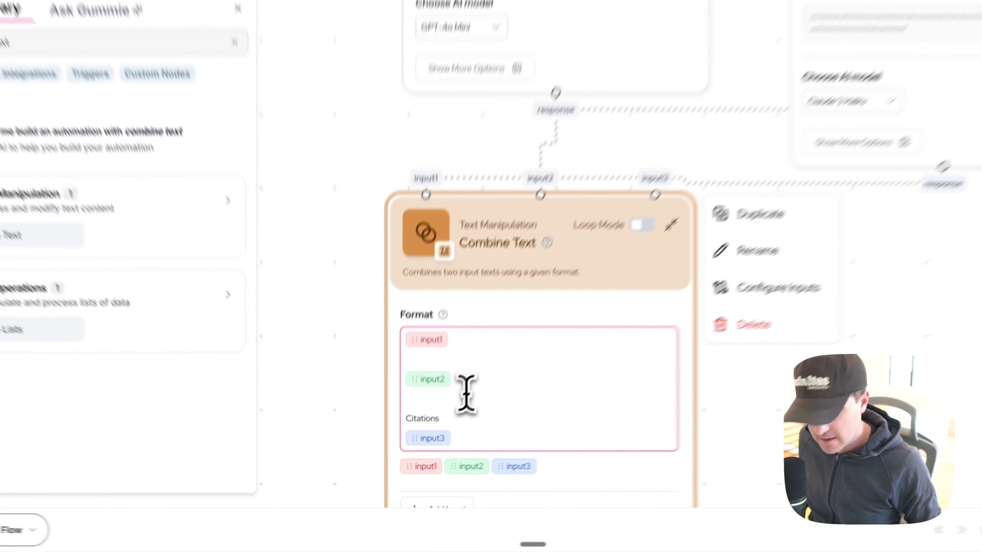
type(":")
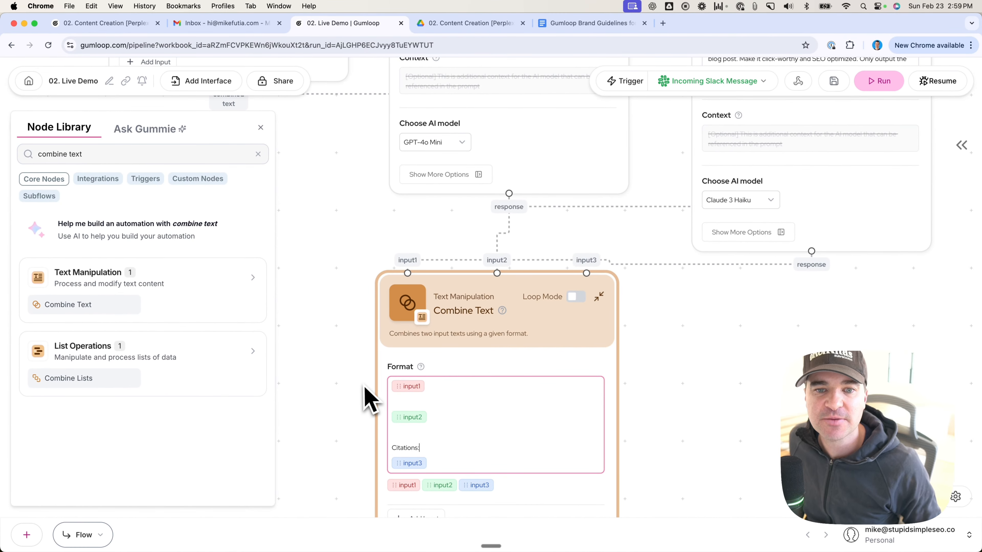
Step: Connect the joined text output of Join List Items to input3 of the new Combine Text node
scroll(376, 391, "down", 5)
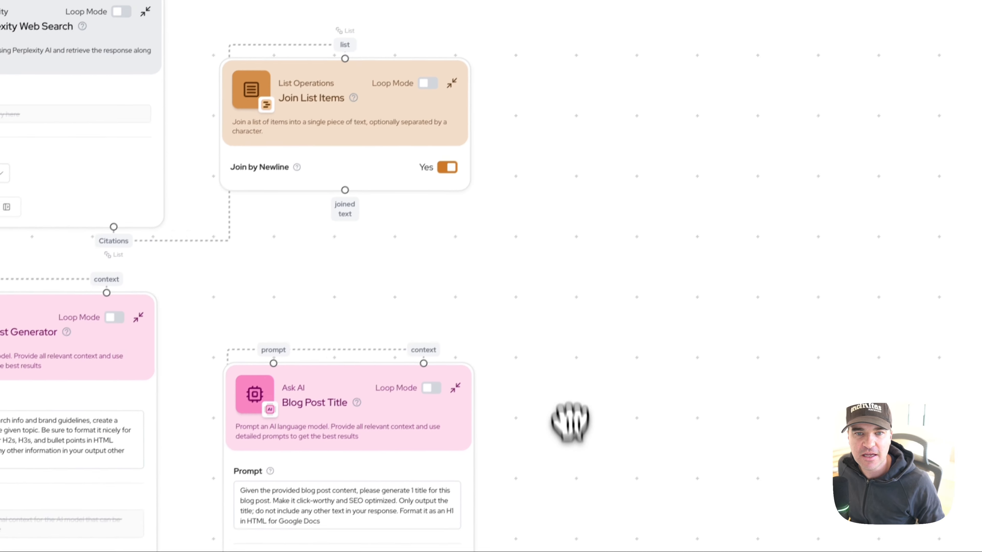
left_click_drag(625, 360, 610, 217)
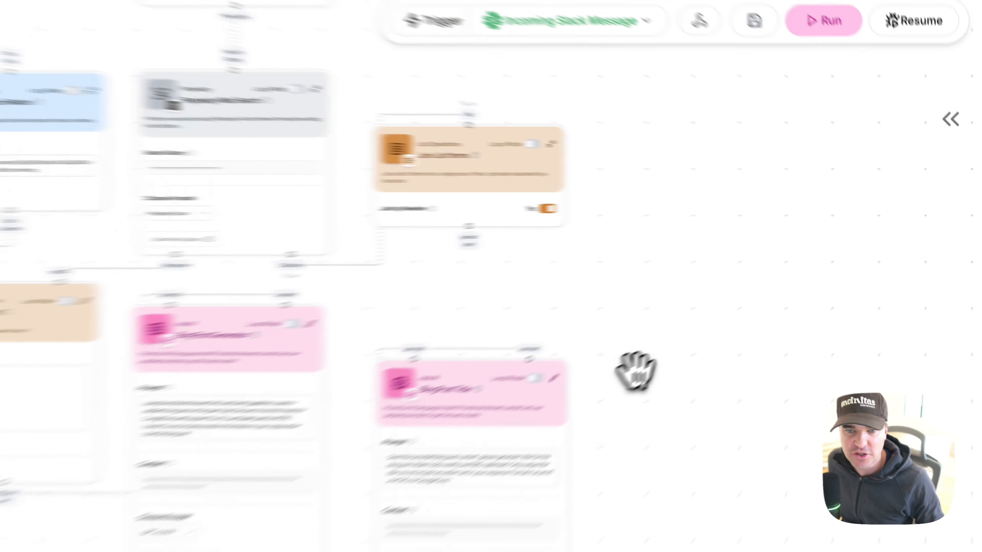
left_click_drag(776, 316, 791, 263)
left_click_drag(619, 317, 622, 304)
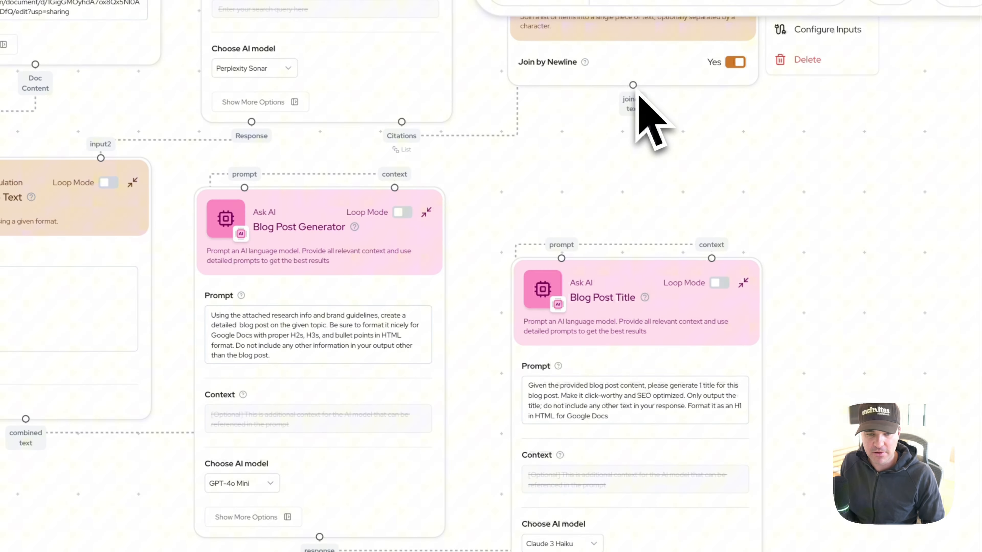
left_click_drag(634, 86, 661, 294)
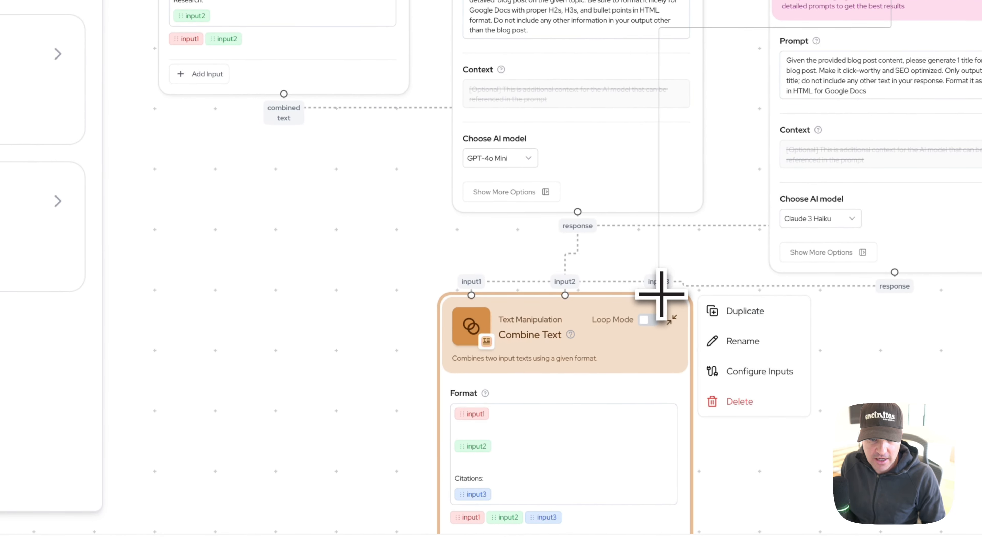
left_click_drag(336, 344, 318, 112)
scroll(481, 162, "up", 5)
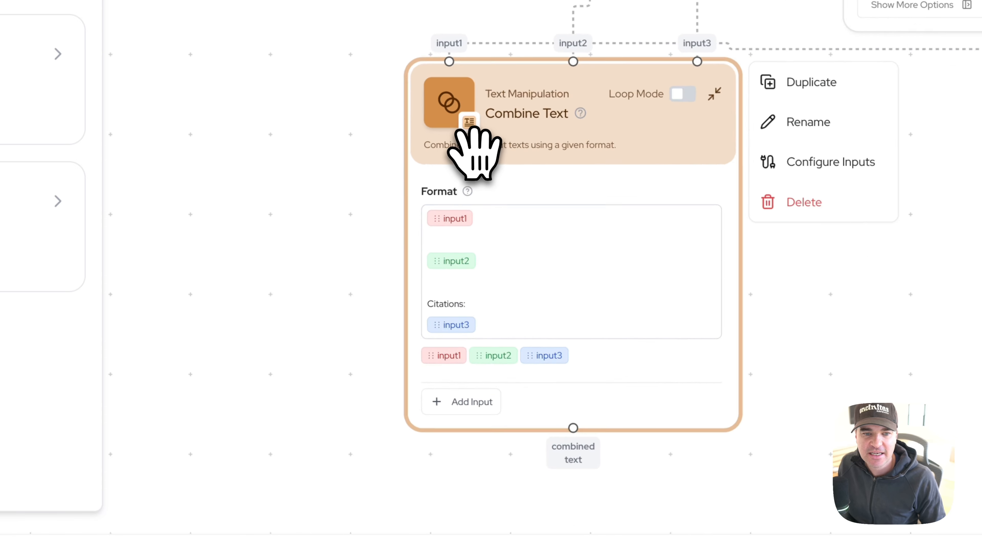
left_click_drag(586, 98, 591, 157)
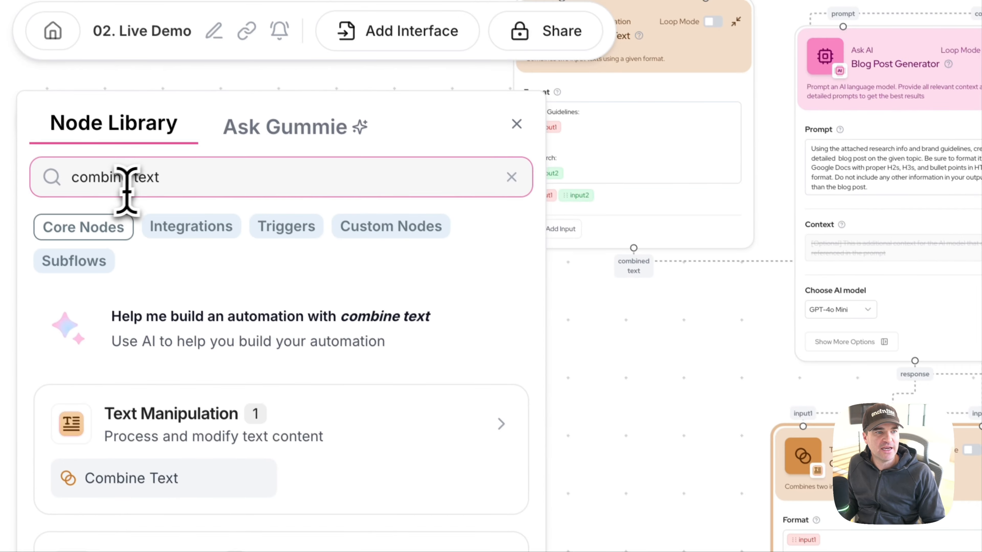
Step: Search the node library for google docs and place a Google Docs Writer node directly below the new Combine Text node
triple_click(136, 186)
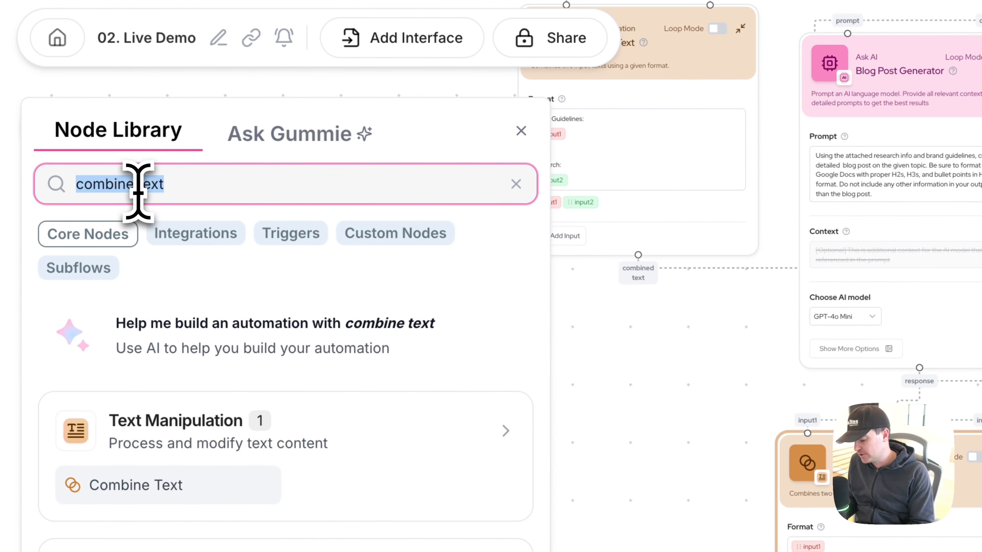
type("google docs")
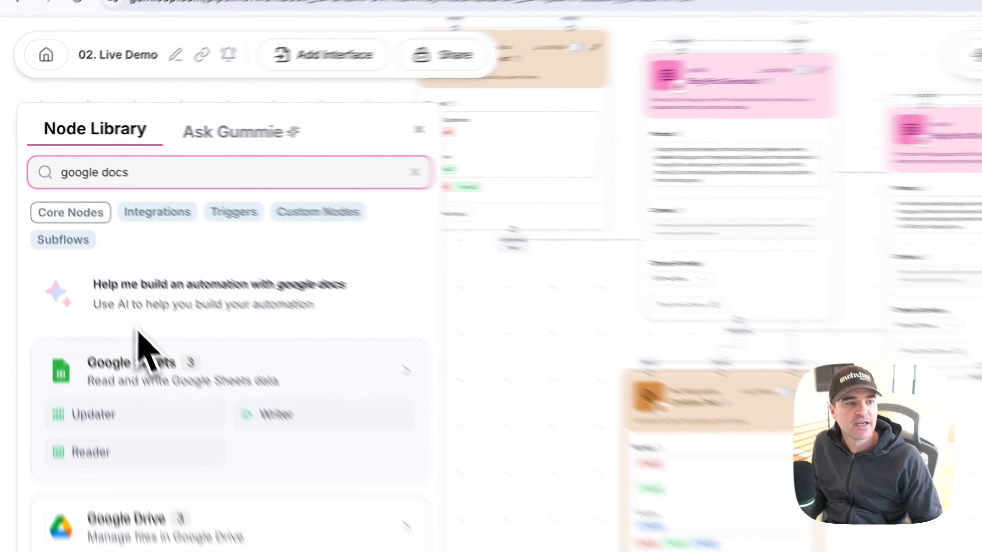
scroll(120, 341, "down", 5)
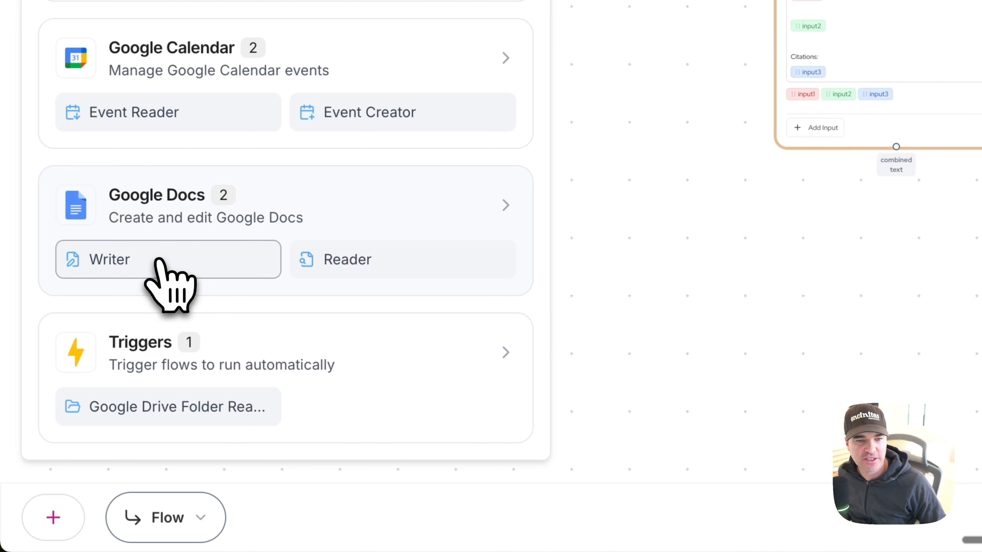
left_click_drag(158, 259, 863, 322)
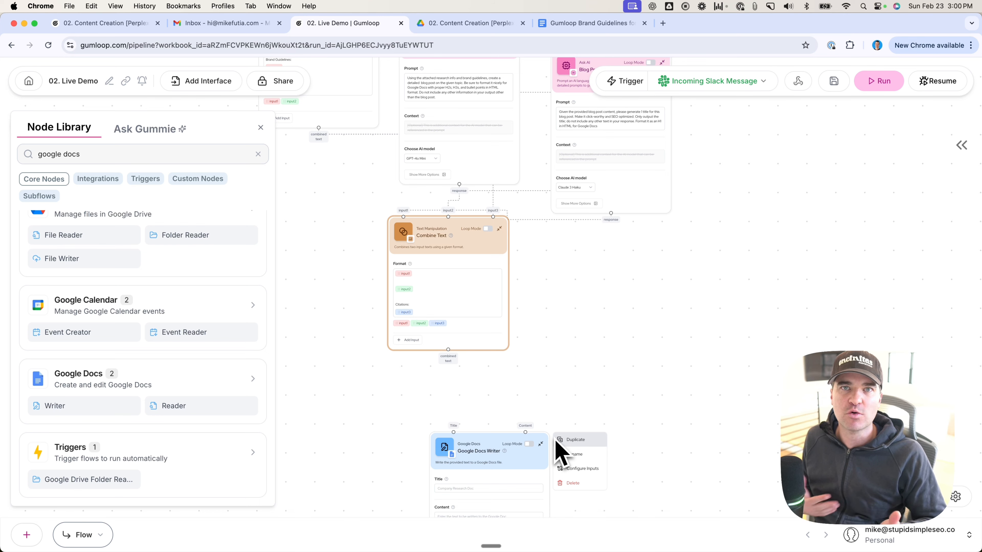
left_click_drag(480, 445, 440, 396)
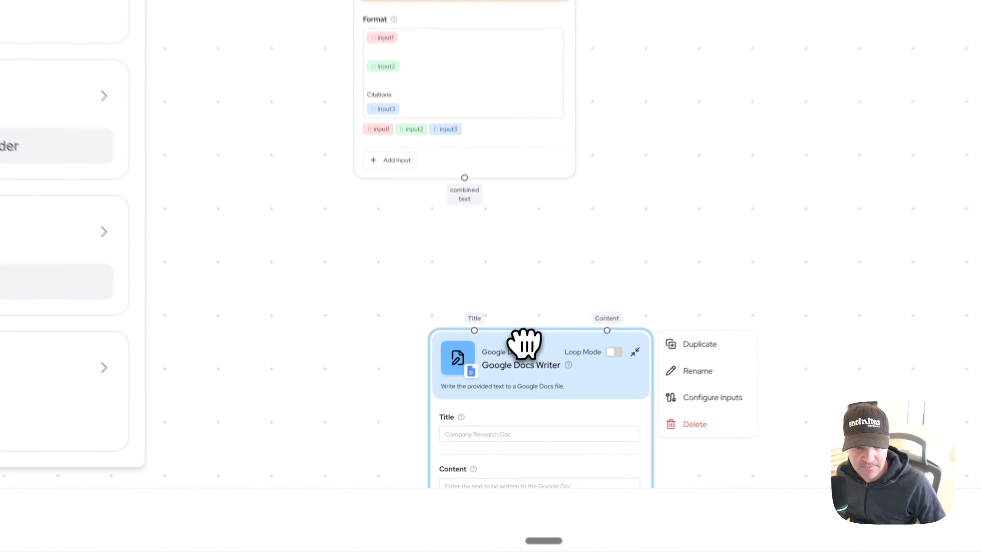
left_click_drag(452, 244, 448, 239)
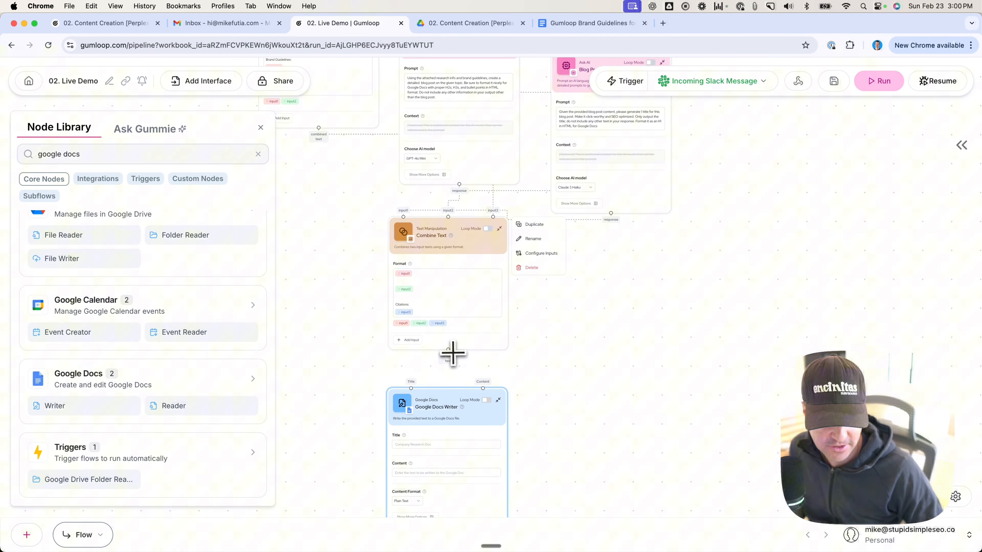
Step: Connect the new Combine Text node's combined text to the Google Docs Writer's Content and Blog Post Title's response to its Title
left_click_drag(452, 352, 476, 367)
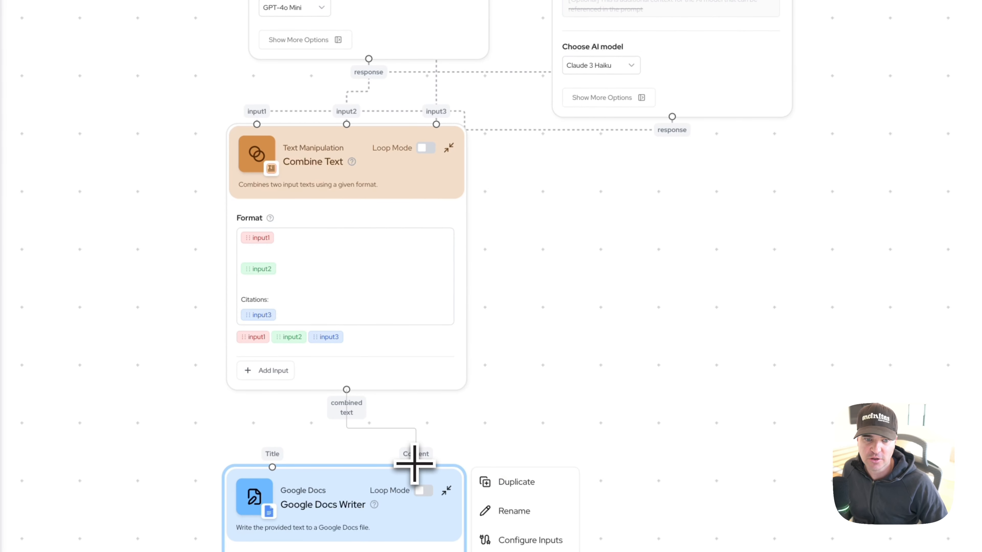
left_click_drag(415, 464, 416, 467)
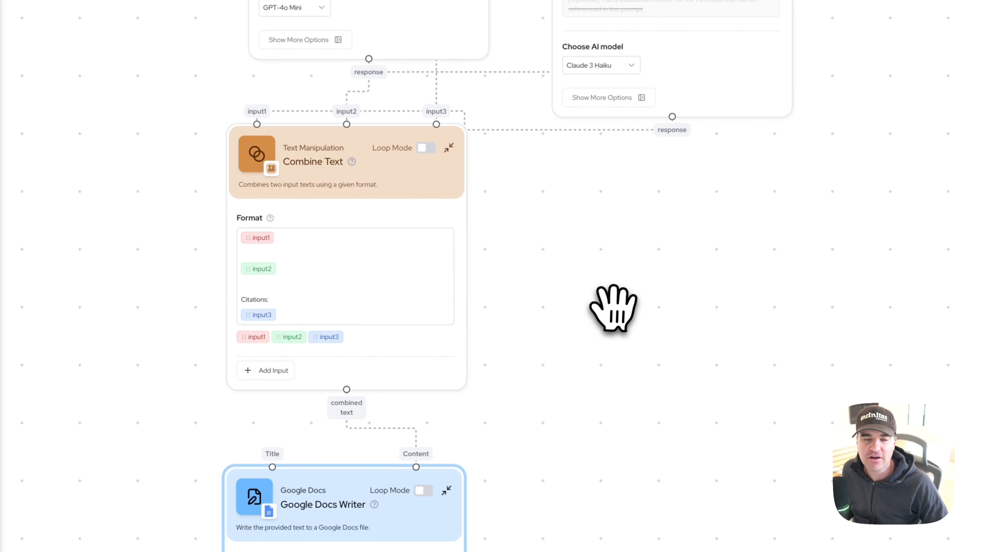
left_click_drag(611, 307, 614, 360)
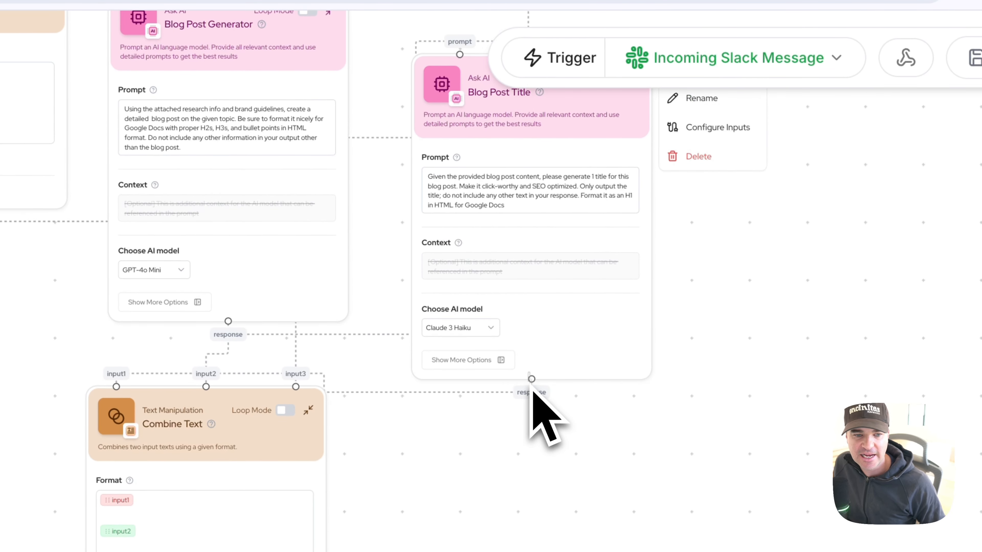
left_click_drag(531, 380, 412, 384)
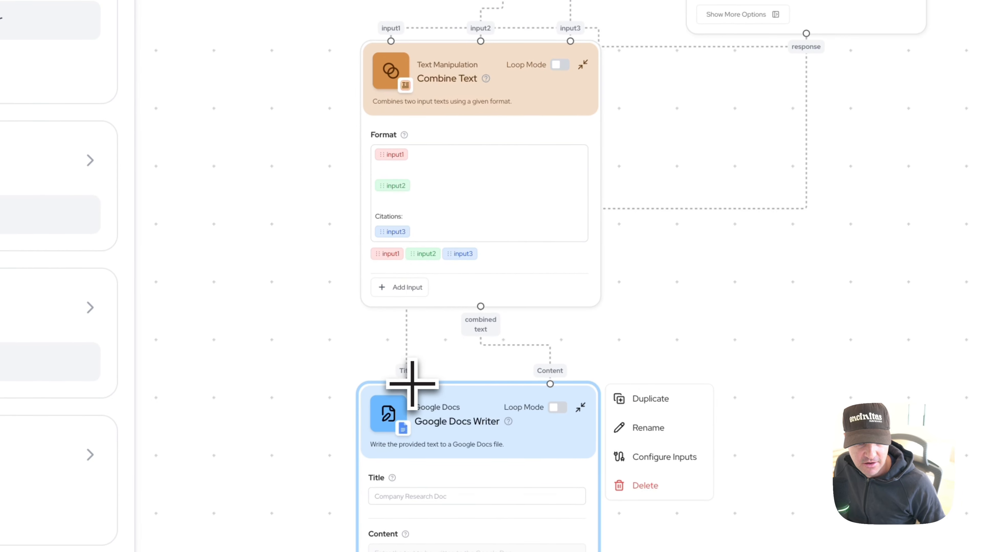
Step: Set the Google Docs Writer's Content Format to HTML
left_click_drag(313, 395, 297, 136)
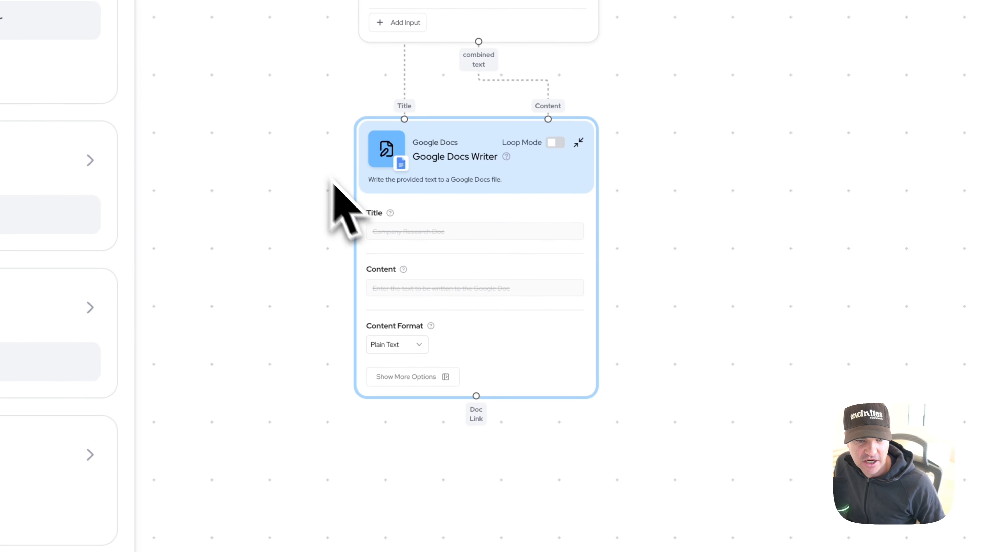
scroll(351, 211, "up", 5)
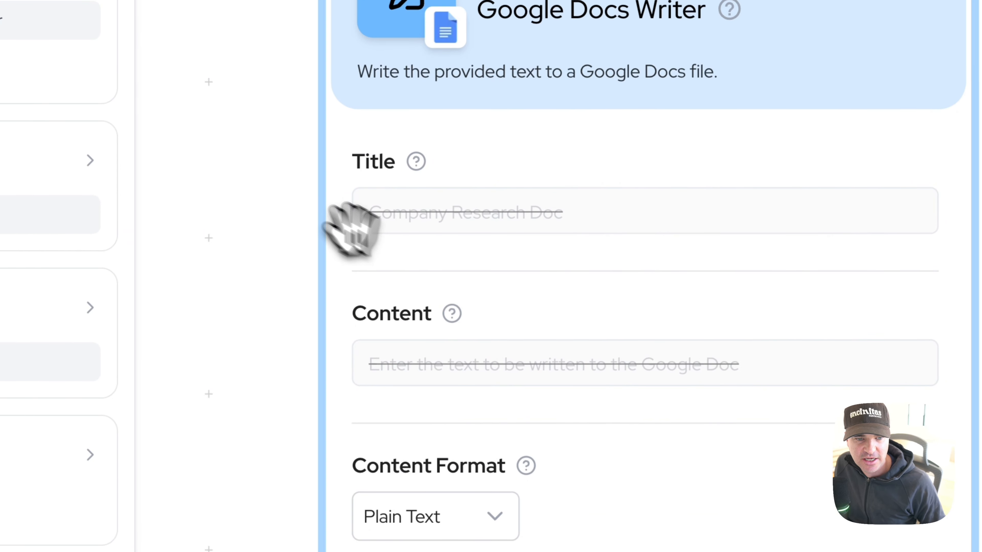
left_click_drag(262, 181, 198, 121)
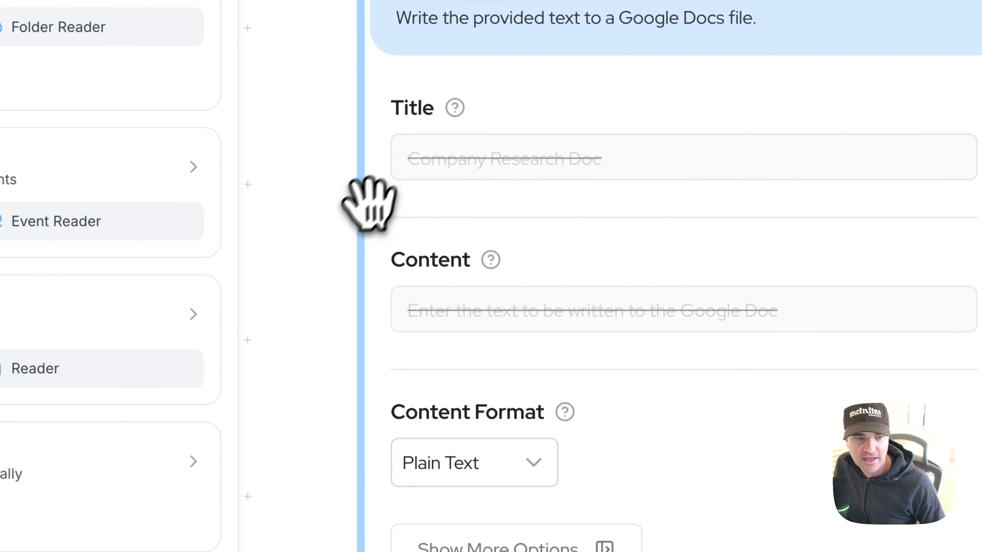
left_click_drag(369, 203, 314, 114)
left_click(498, 369)
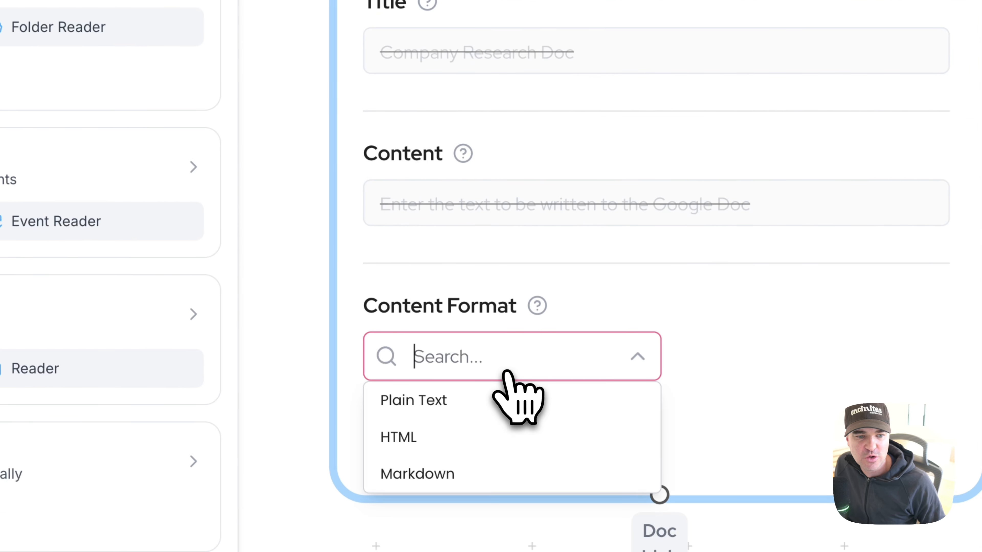
left_click(408, 437)
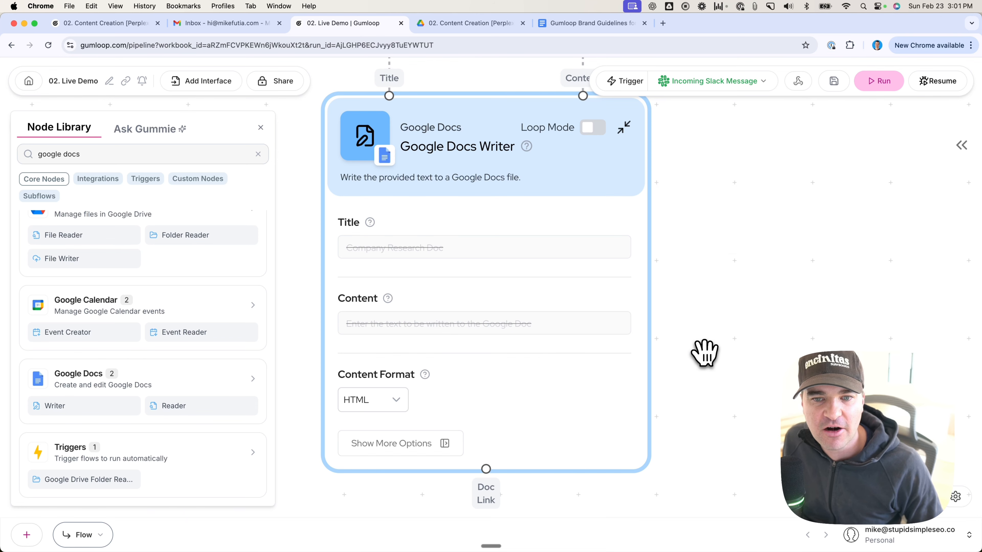
Step: Search the node library for slack and place a Slack Message Sender node below the Google Docs Writer
scroll(692, 335, "down", 5)
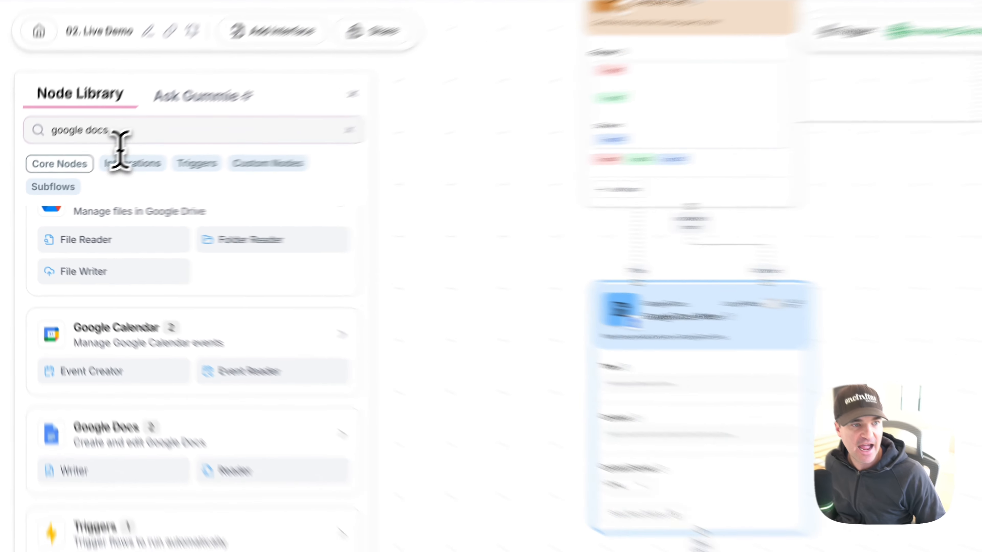
triple_click(80, 155)
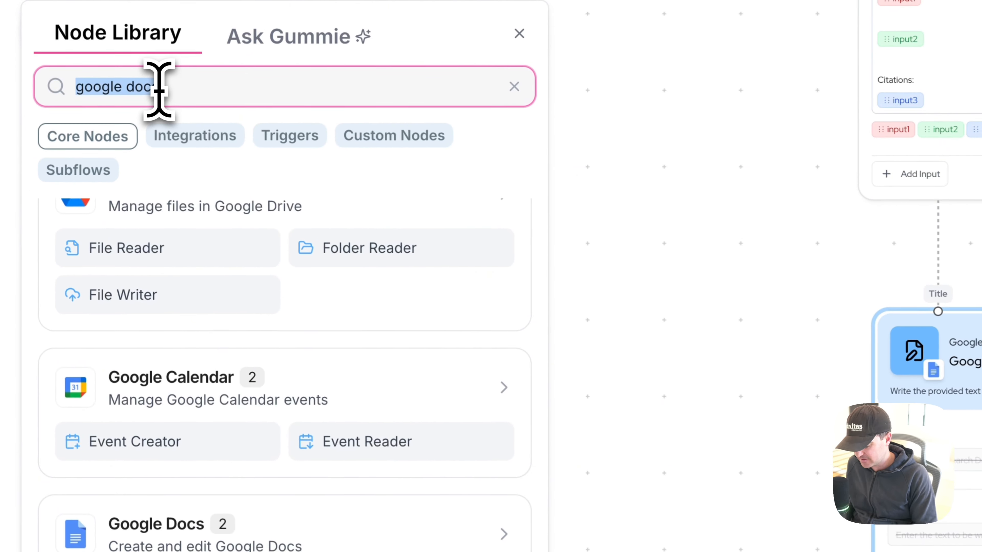
type("slack")
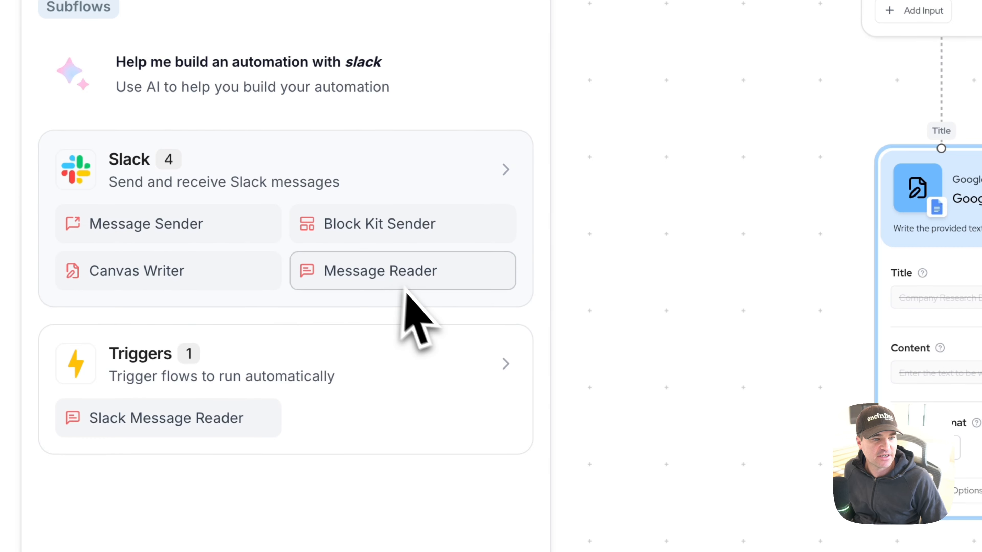
left_click_drag(215, 230, 707, 488)
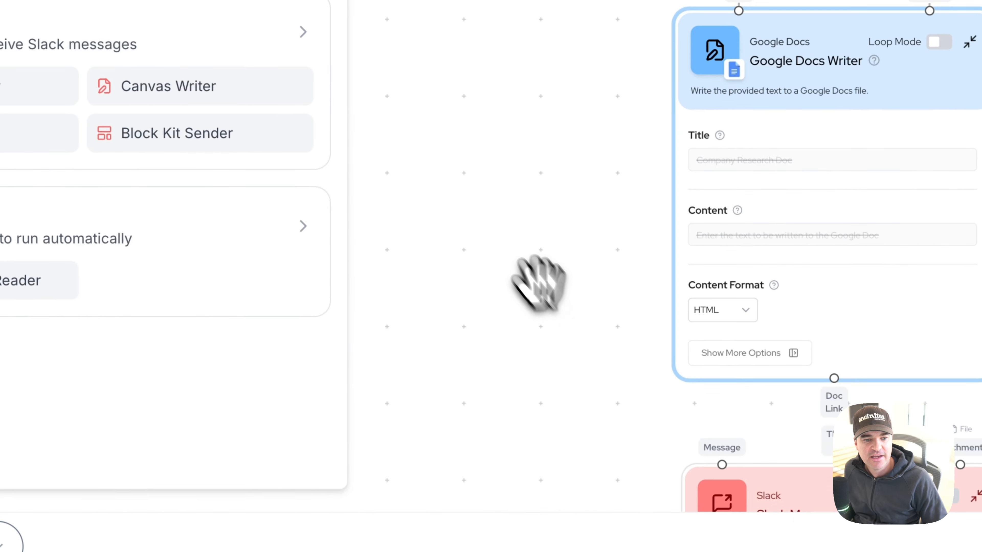
left_click_drag(494, 232, 491, 147)
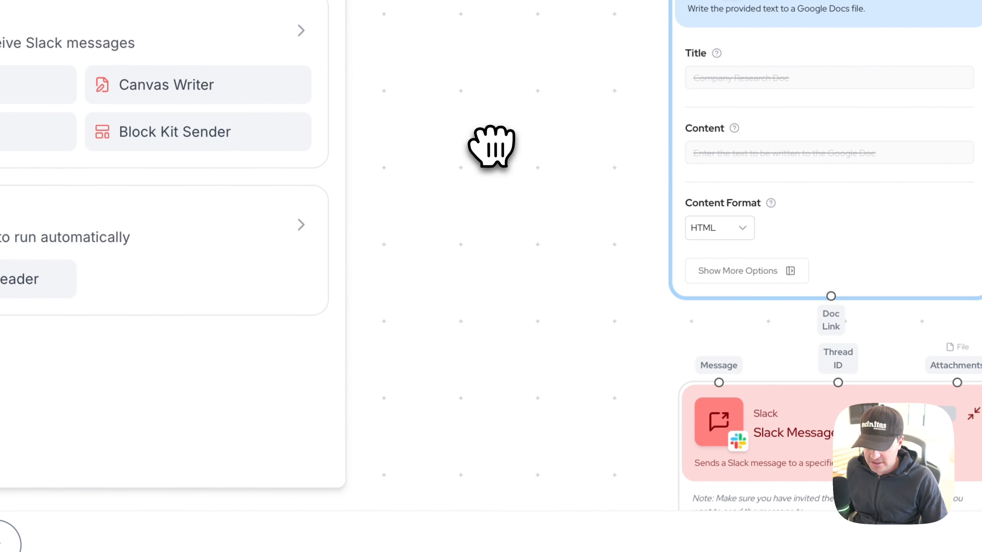
left_click_drag(519, 205, 516, 1)
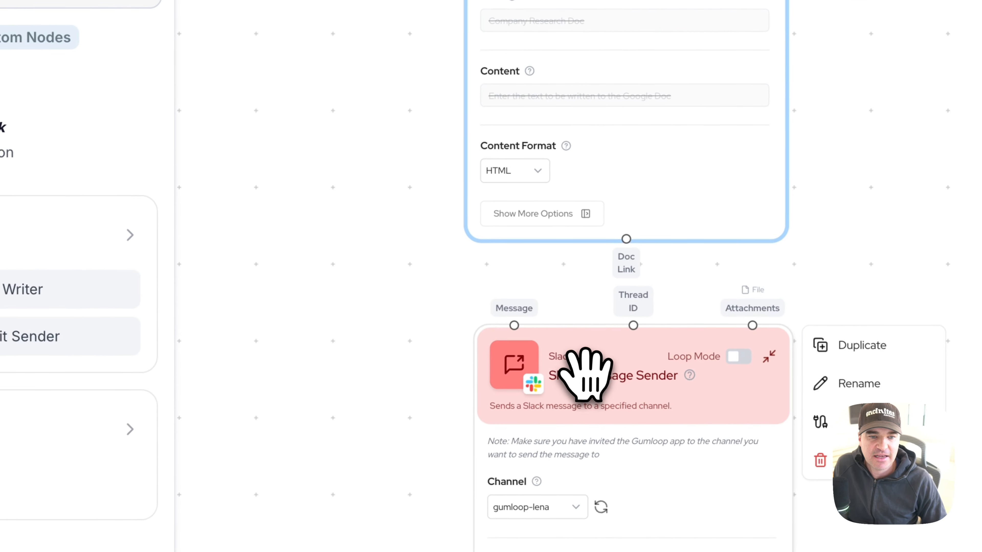
left_click(767, 149)
left_click_drag(595, 354, 573, 379)
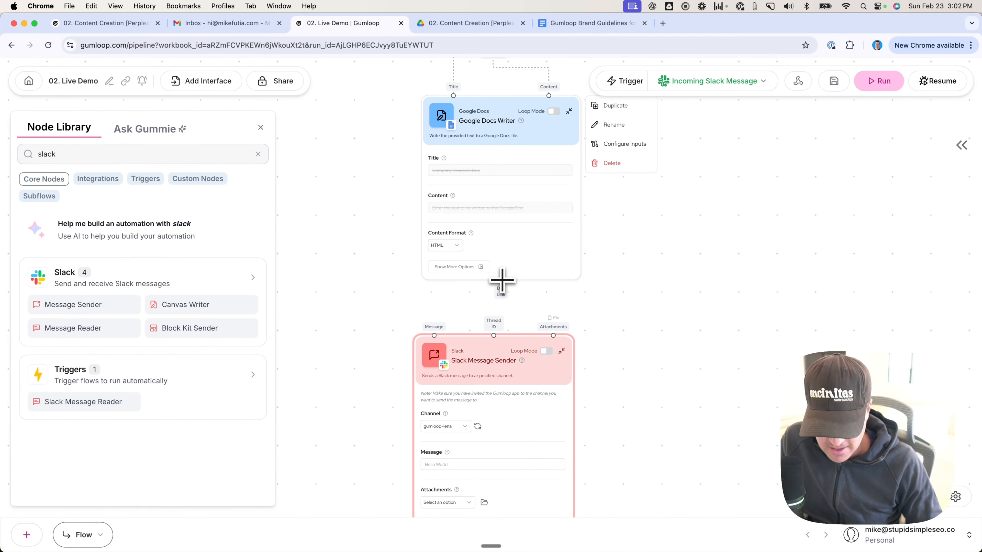
Step: Connect the Google Docs Writer's Doc Link to the Slack Message Sender's Message input and set its channel to gumloop-yt-02
left_click_drag(501, 280, 452, 313)
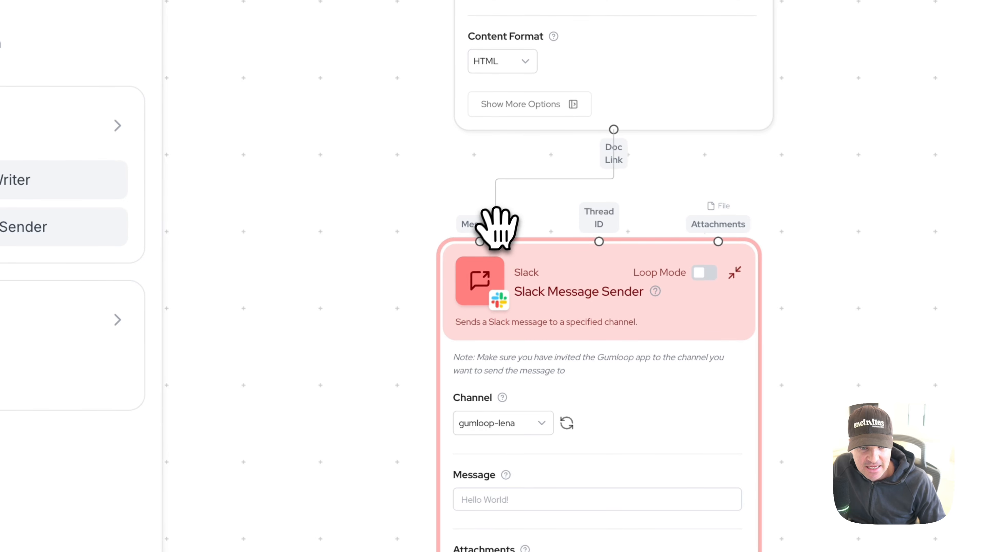
left_click_drag(497, 228, 487, 235)
scroll(379, 269, "down", 5)
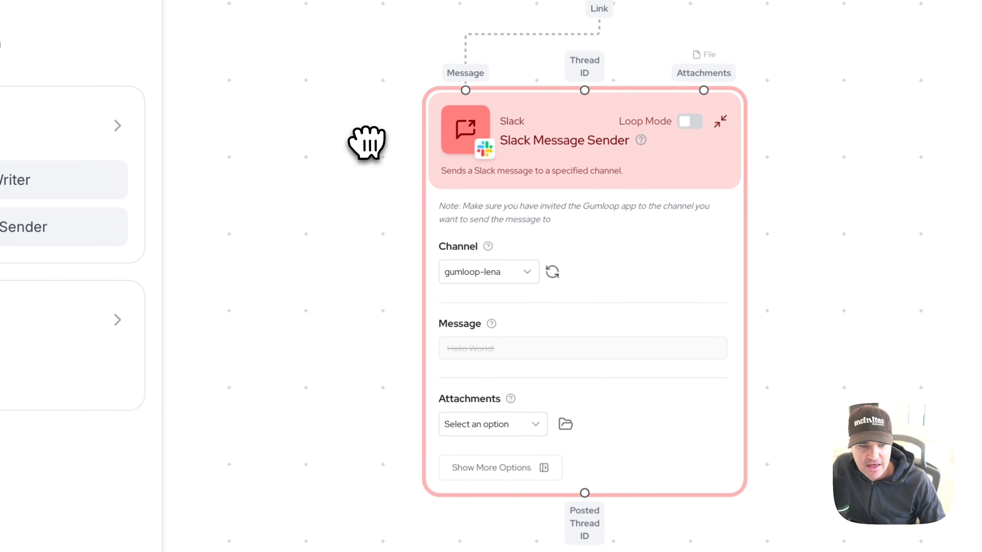
left_click_drag(366, 143, 365, 142)
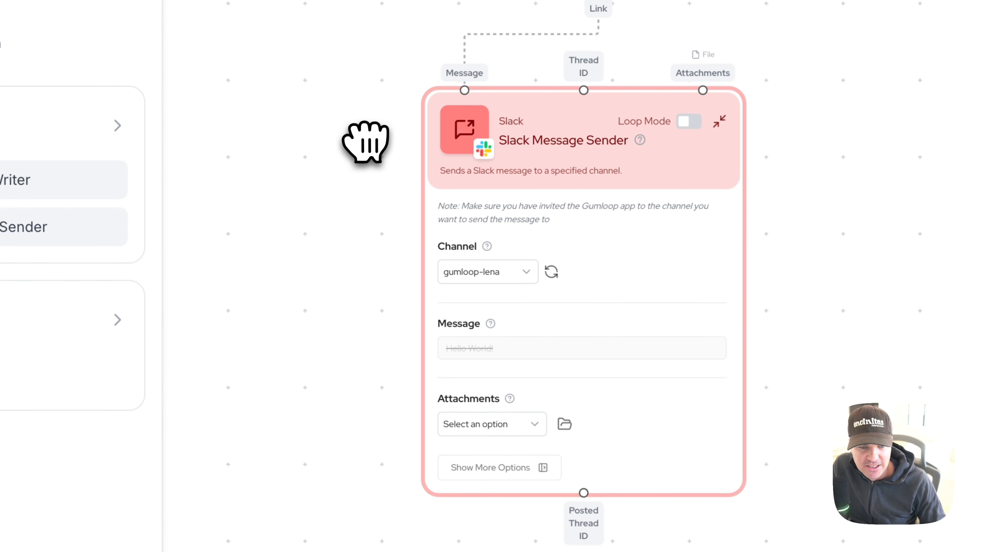
left_click(526, 271)
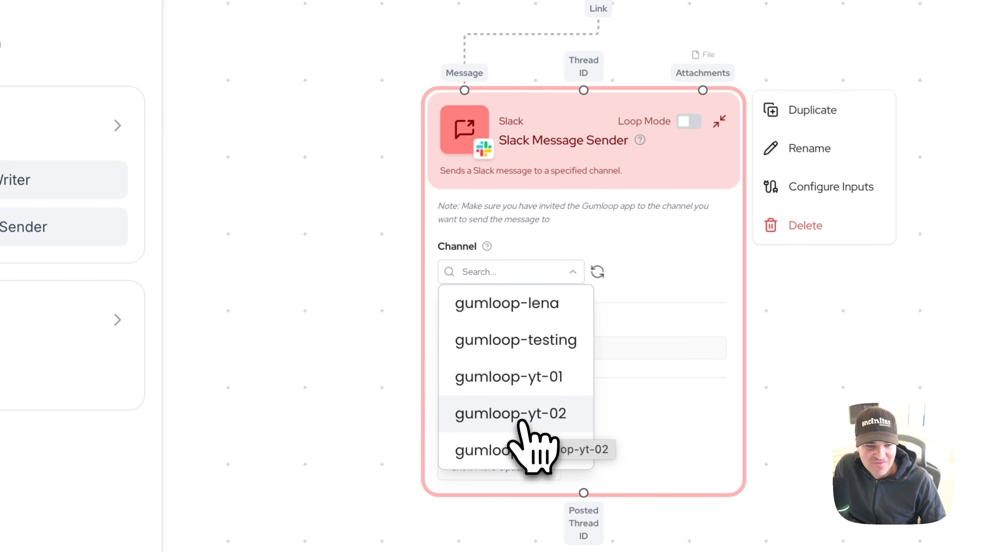
left_click(511, 414)
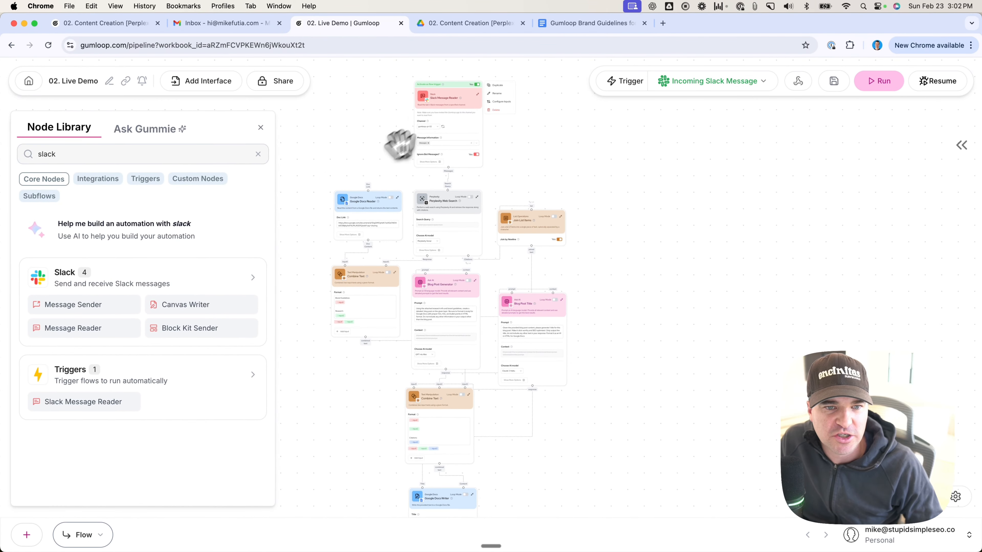
Step: Review the flow from the Blog Post Generator and Blog Post Title prompts down to the Google Docs Writer's format setting
left_click_drag(666, 287, 667, 270)
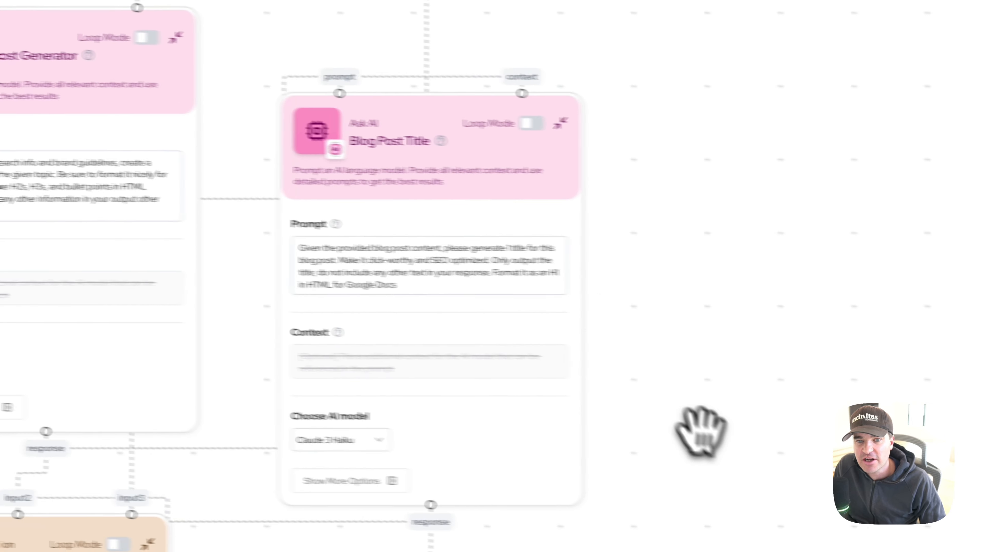
left_click_drag(701, 432, 637, 224)
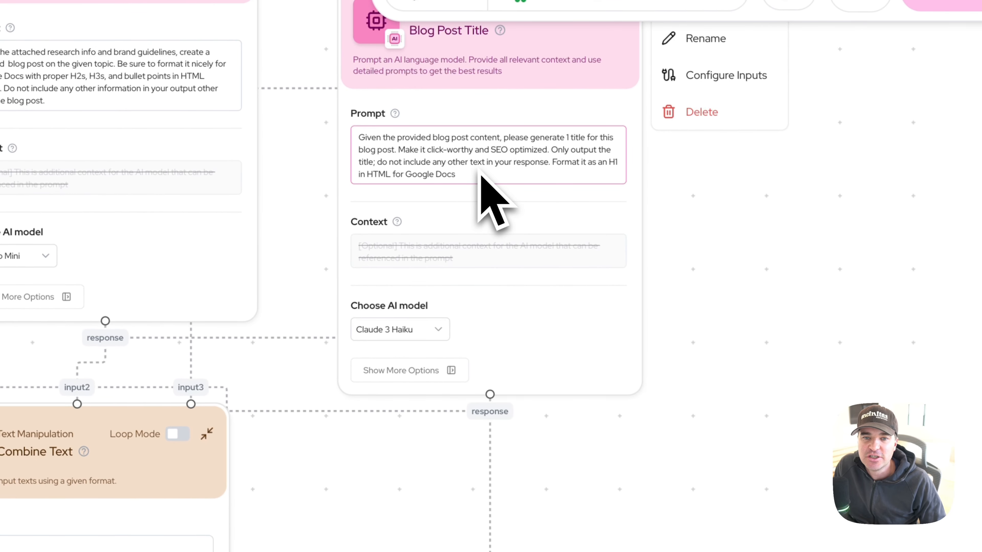
left_click_drag(683, 472, 672, 125)
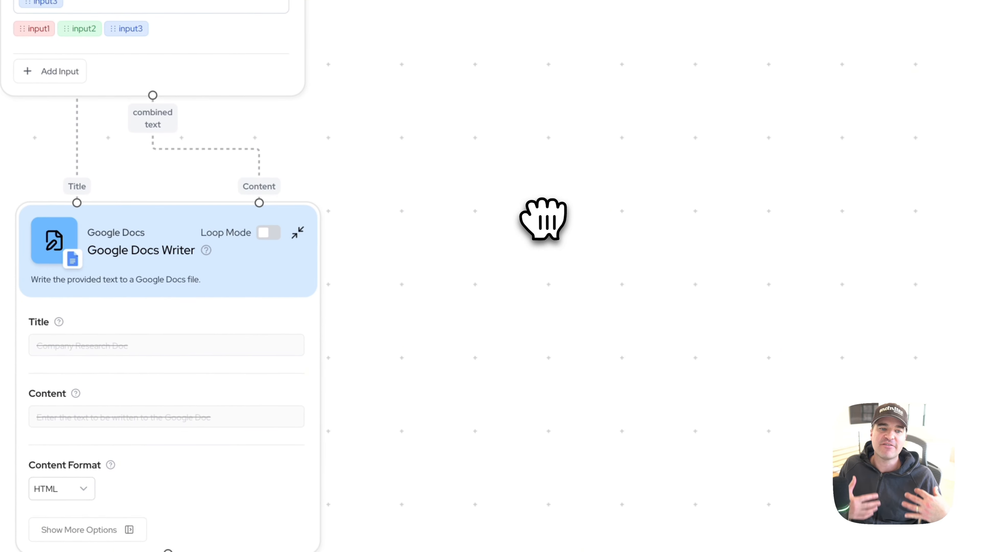
Step: Switch to Slack and post "I need a blog post on the benefits of automating data entry with AI automation software" in gumloop-yt-02
left_click_drag(470, 241, 556, 55)
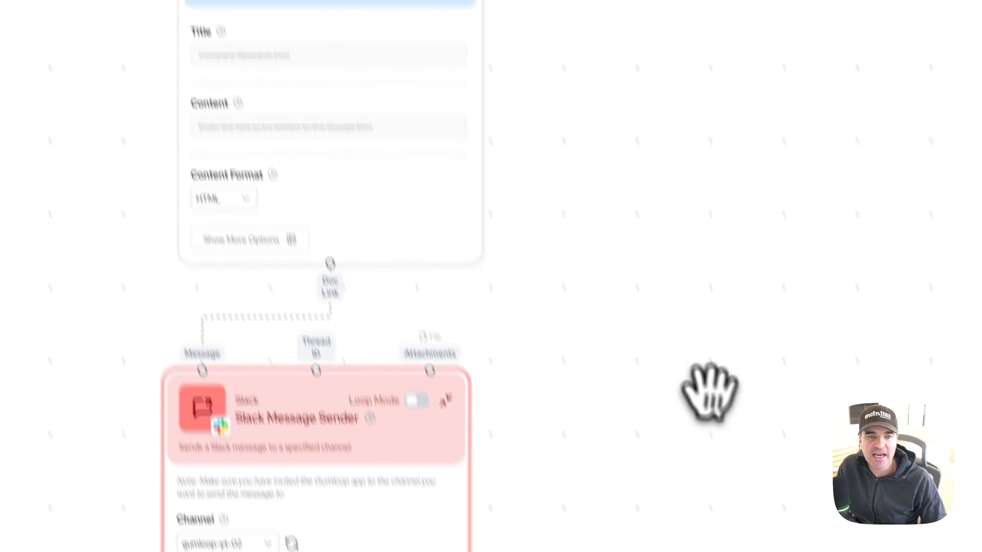
left_click_drag(709, 392, 628, 91)
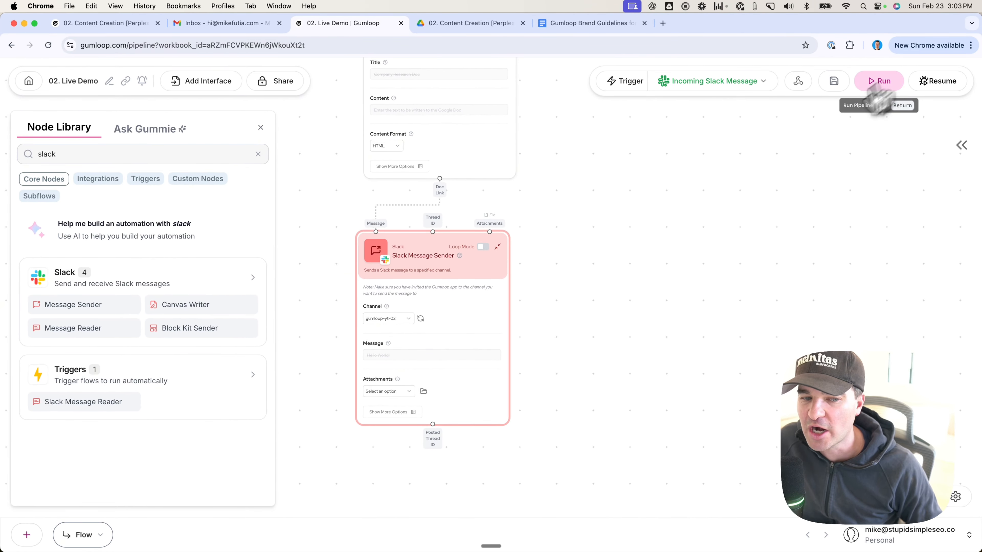
mouse_move(221, 536)
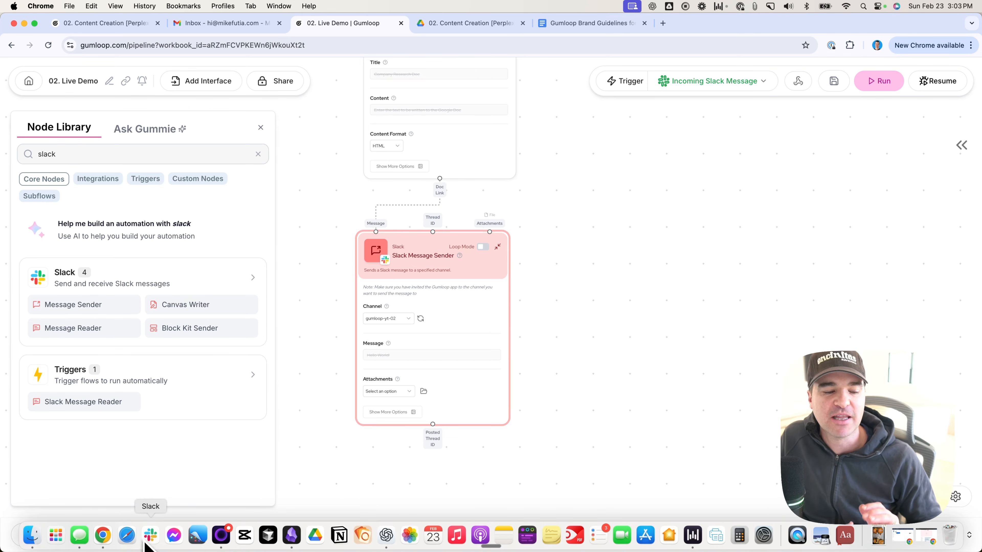
left_click(150, 535)
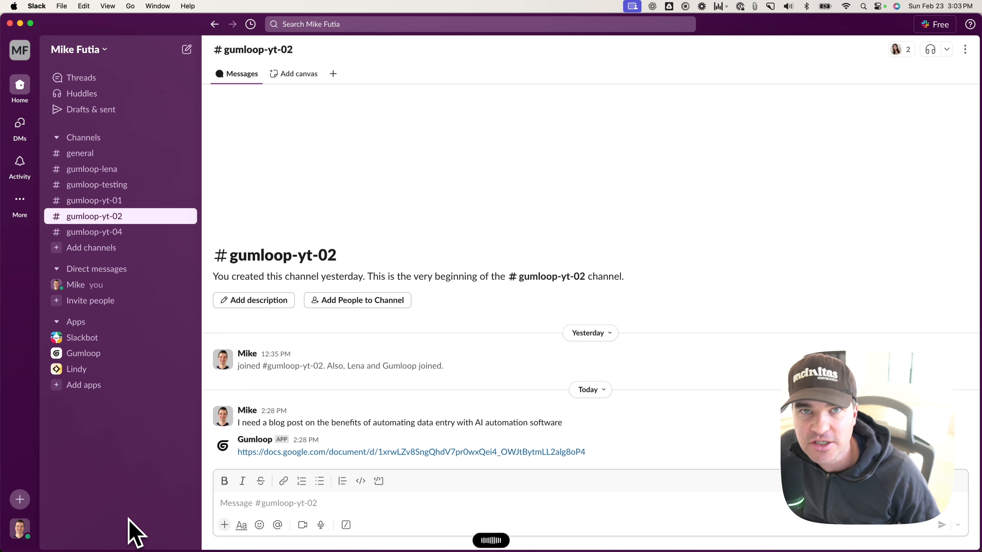
type("I need a blog post on the benefits of automating data entry with AI automation software")
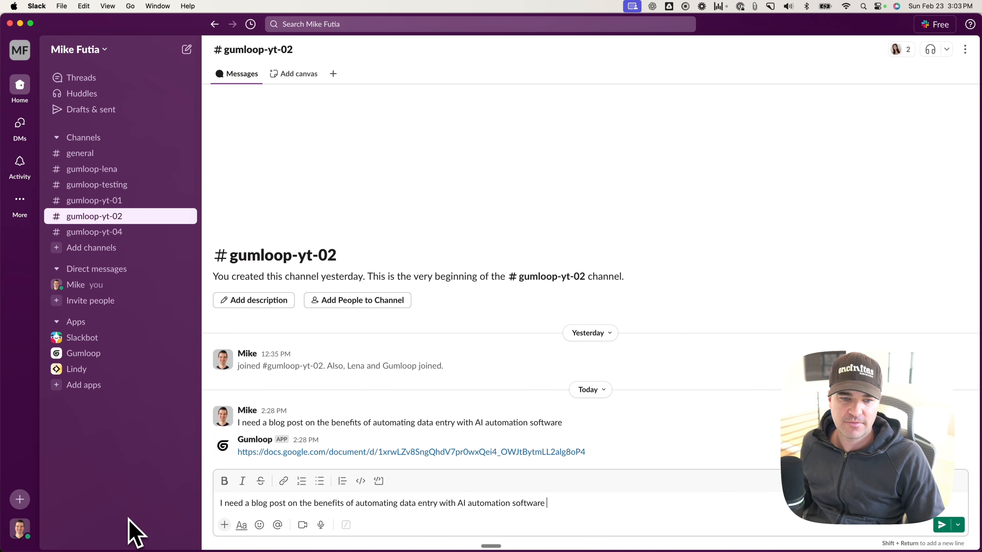
key("Return")
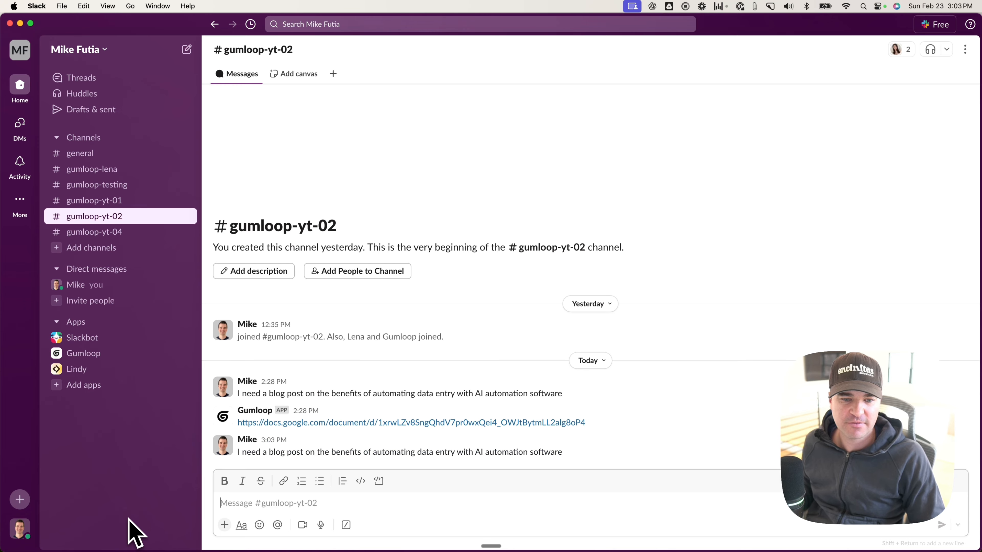
Step: Switch back to Gumloop in Chrome, refresh the flow's previous runs and open the running Incoming Slack Message run
mouse_move(127, 542)
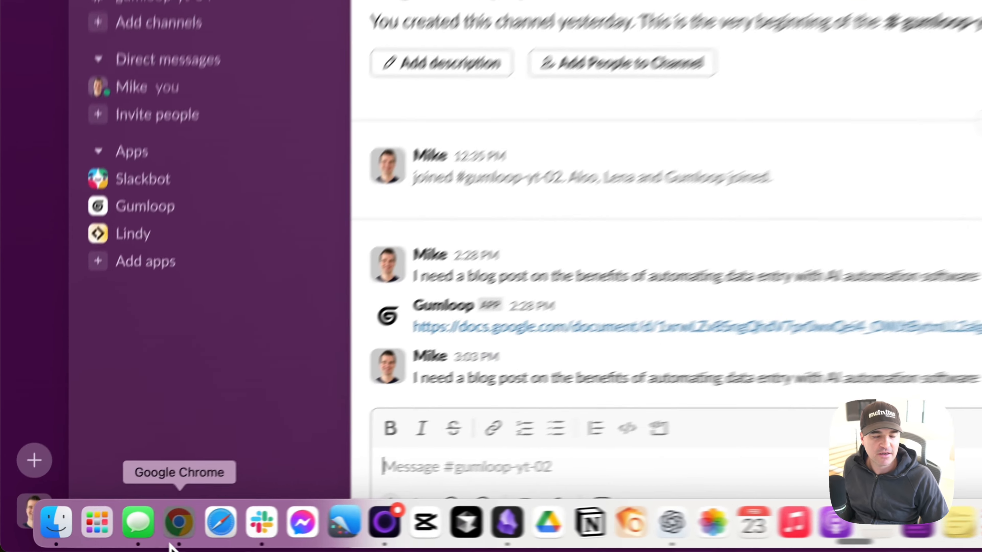
left_click(103, 536)
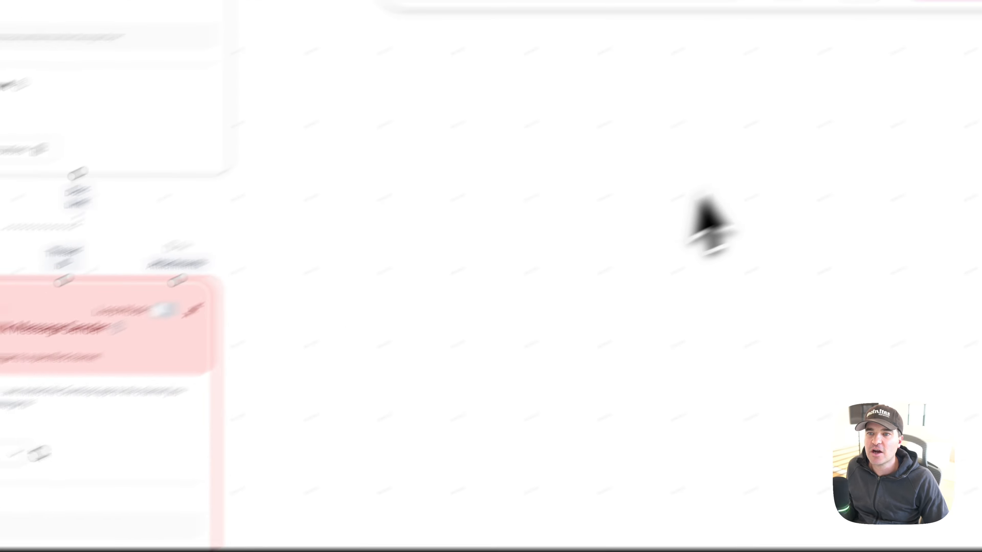
left_click(916, 253)
scroll(831, 278, "up", 3)
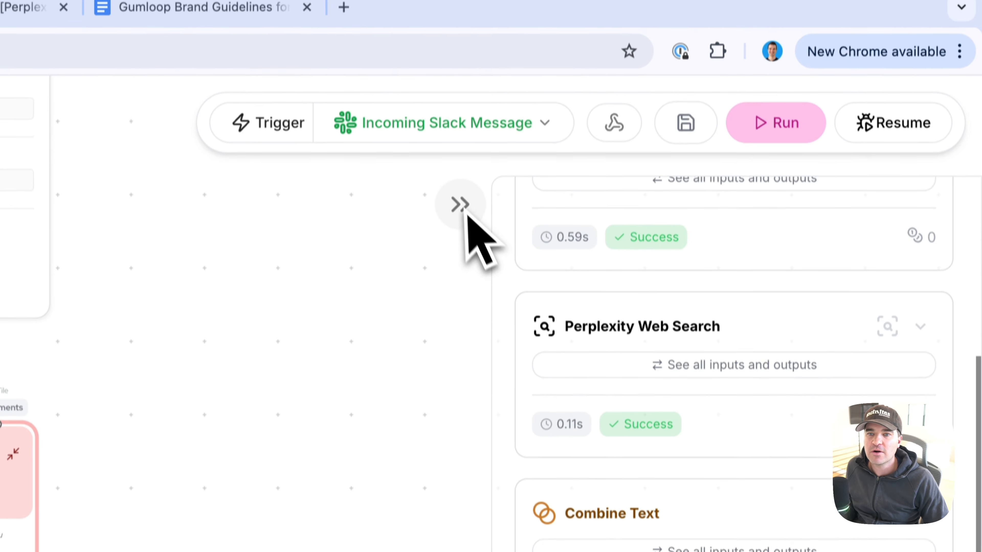
scroll(634, 340, "up", 5)
left_click(742, 207)
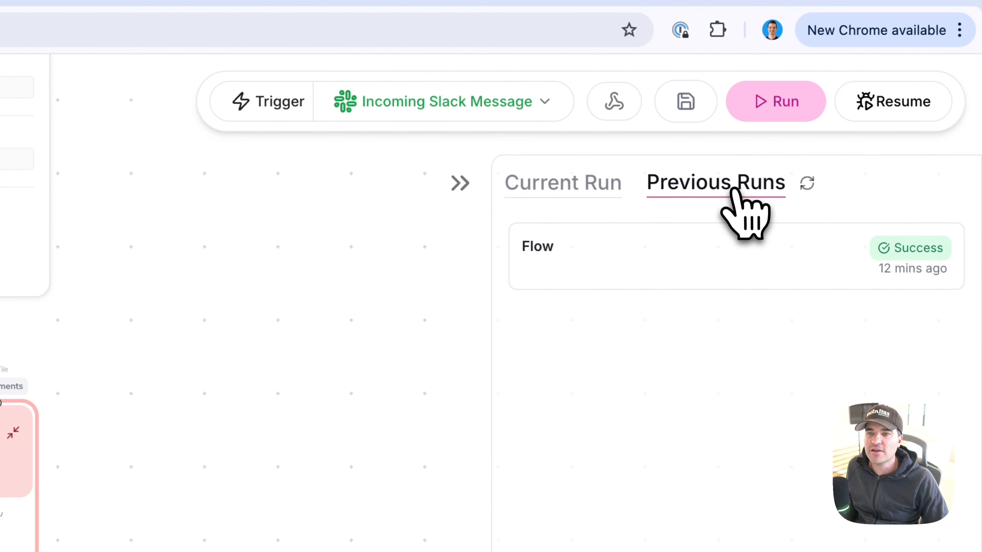
left_click(806, 183)
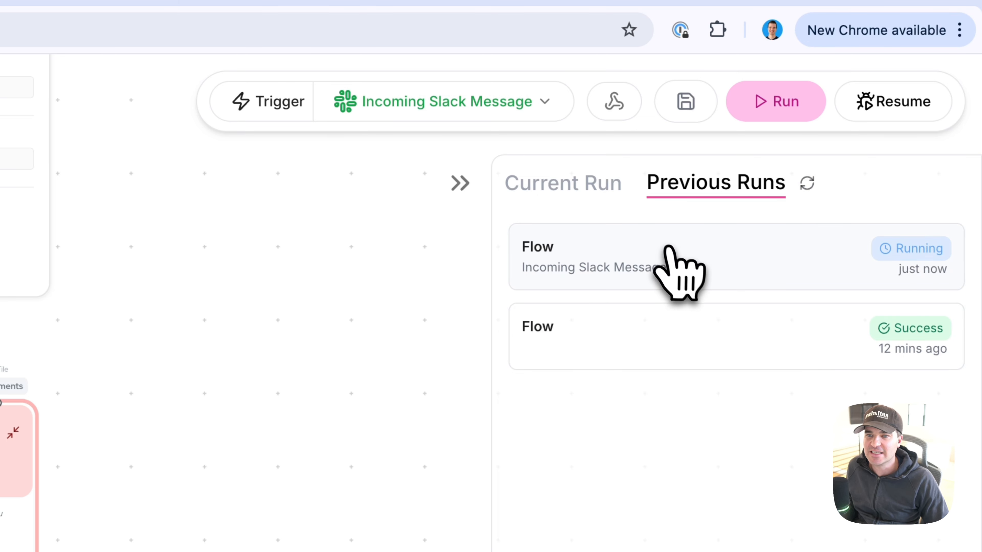
left_click(677, 268)
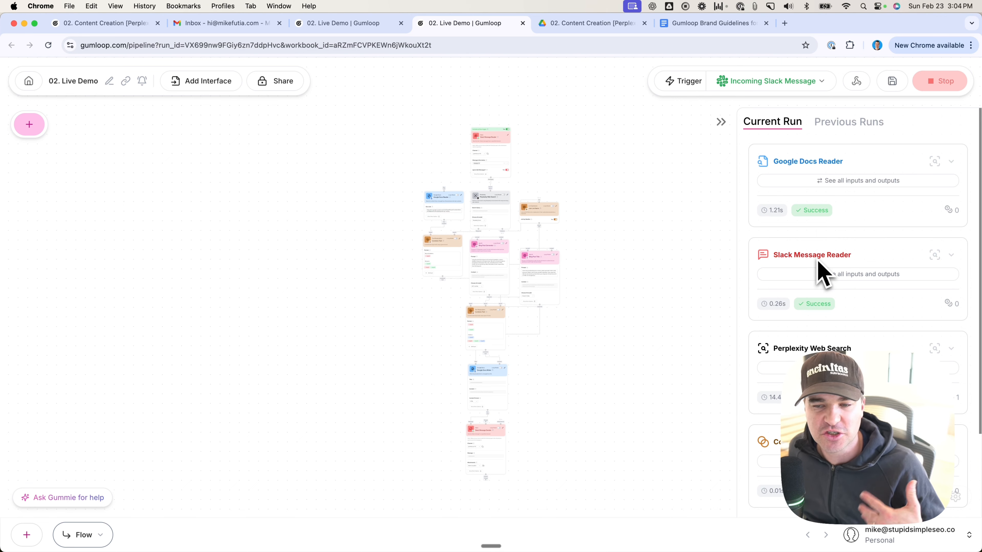
Step: Examine the current run's node statuses from the Slack Message Reader through to the Slack Message Sender
scroll(821, 273, "down", 3)
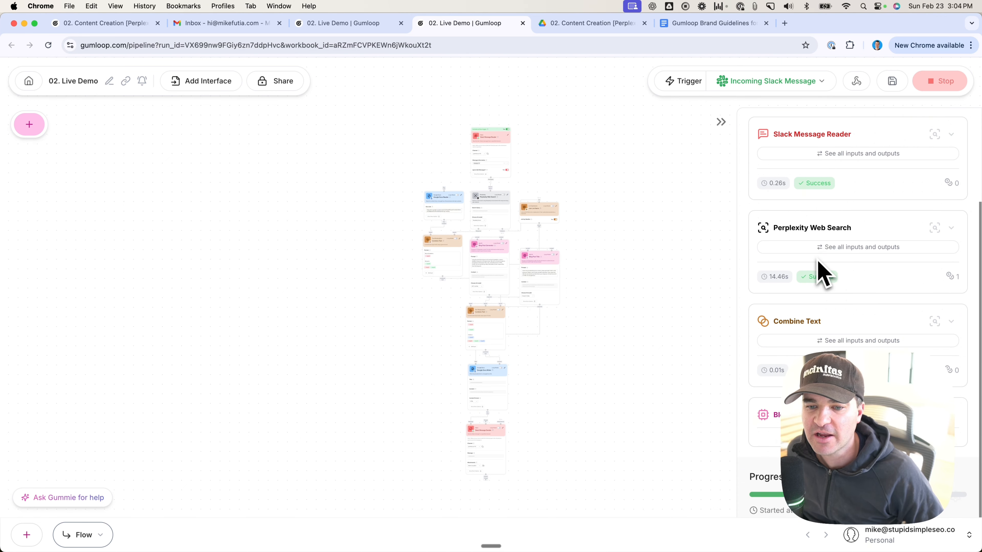
scroll(816, 251, "up", 3)
scroll(817, 274, "down", 3)
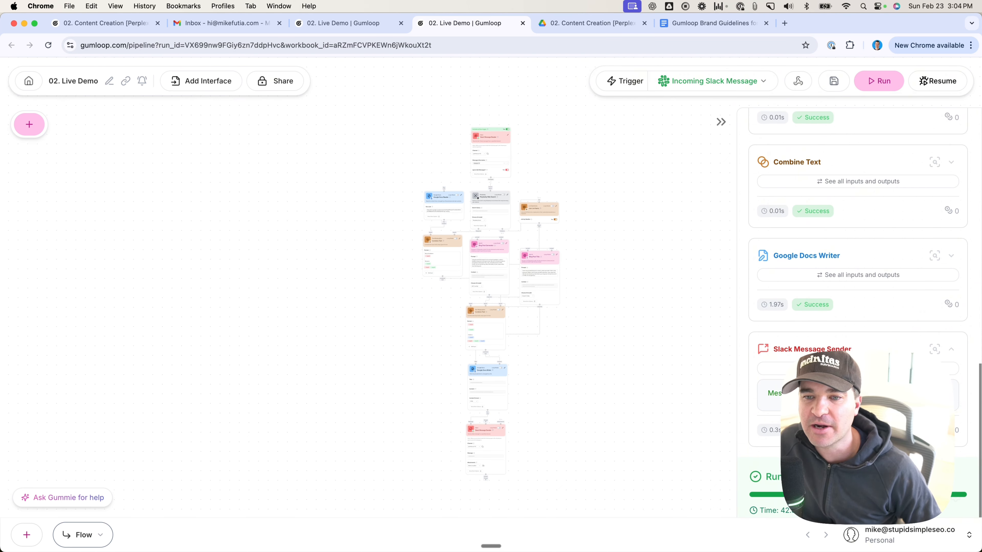
scroll(813, 309, "up", 2)
scroll(797, 275, "up", 2)
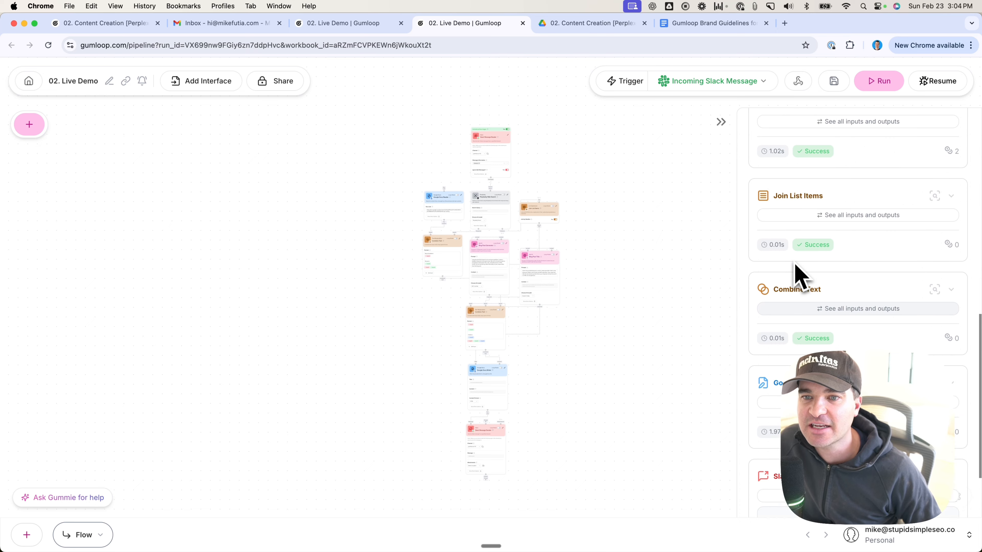
scroll(797, 276, "down", 4)
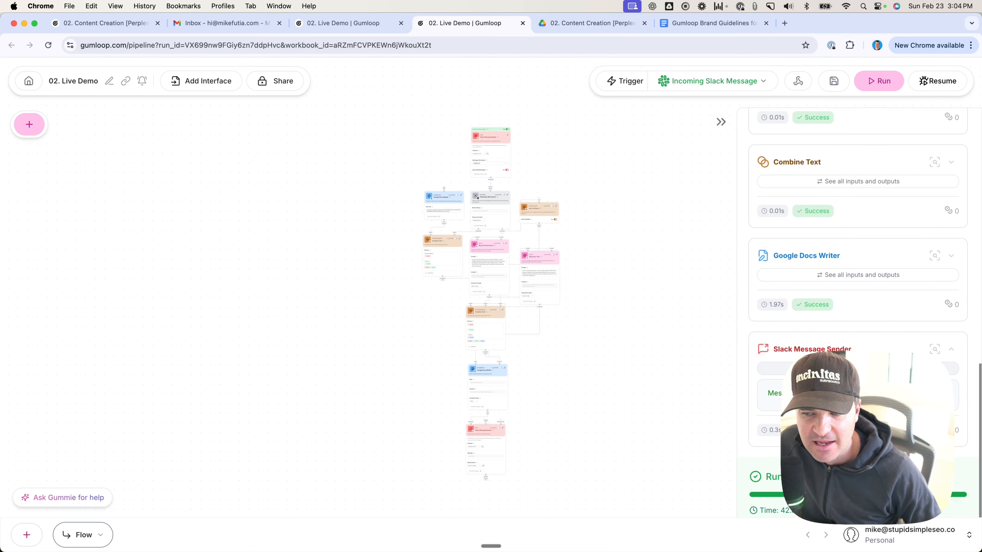
Step: Open the generated Google Doc from its link in Slack and delete the stray ```html line beneath the title
left_click(289, 518)
left_click(548, 351)
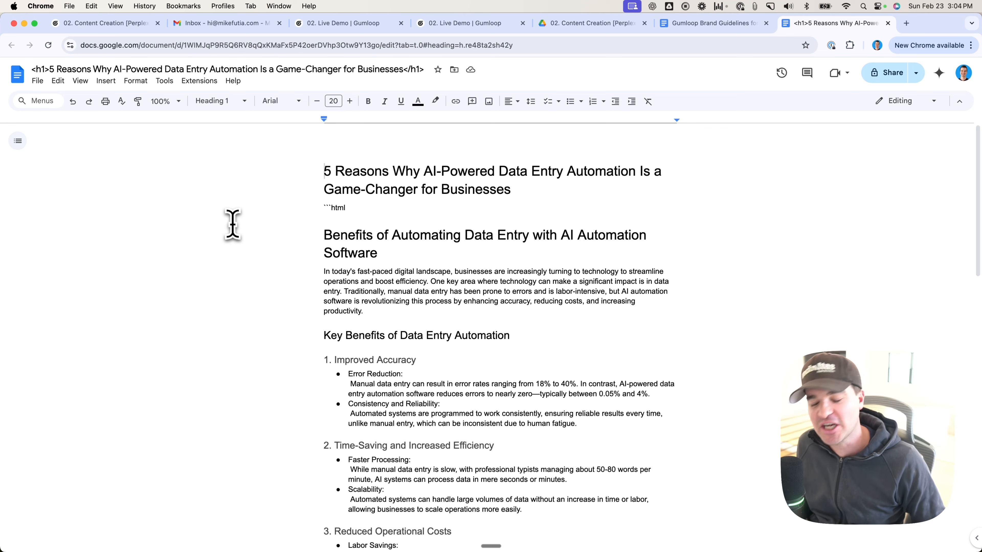
left_click_drag(321, 209, 350, 209)
key("BackSpace")
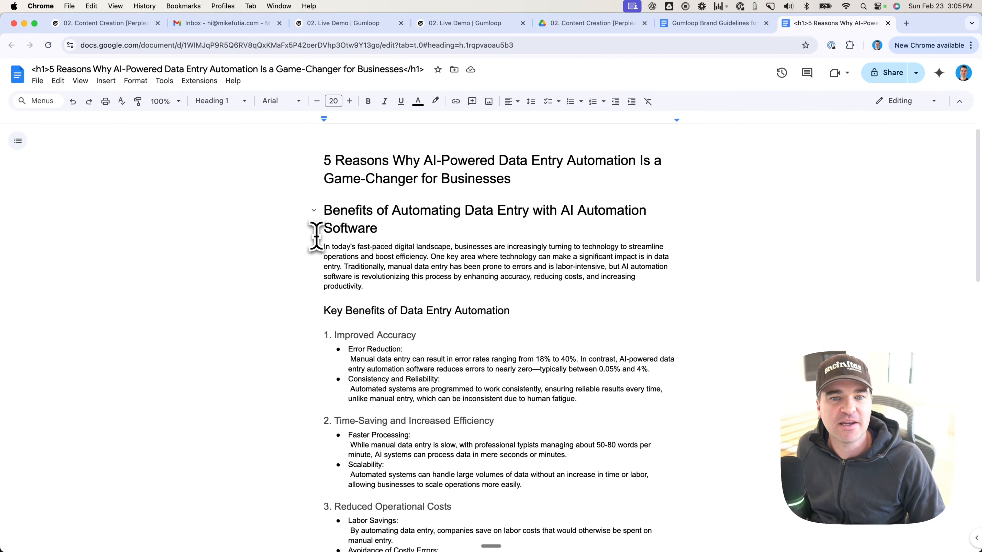
Step: Read through the generated blog post from its introduction and Key Benefits sections to the Conclusion and Citations
scroll(349, 234, "down", 5)
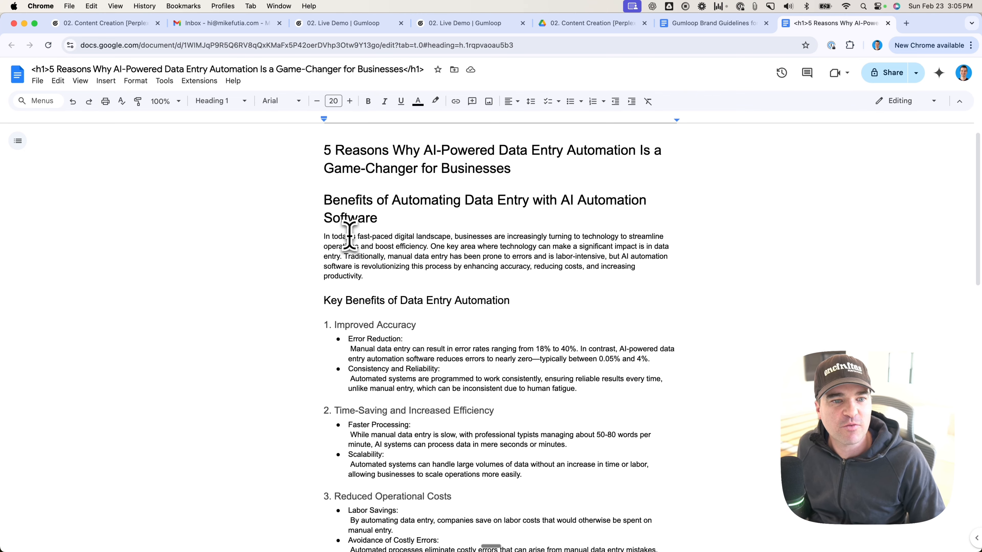
scroll(337, 218, "down", 2)
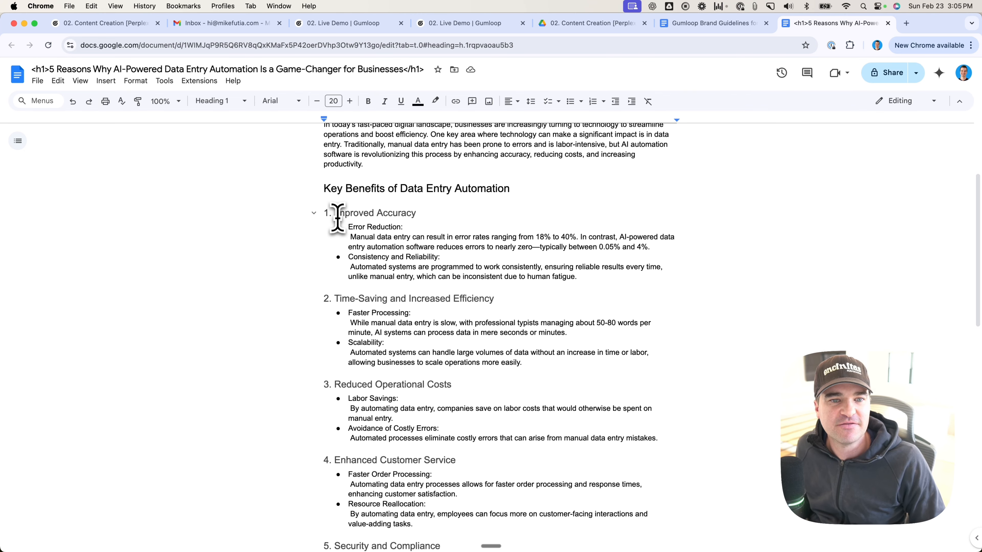
scroll(391, 215, "down", 1)
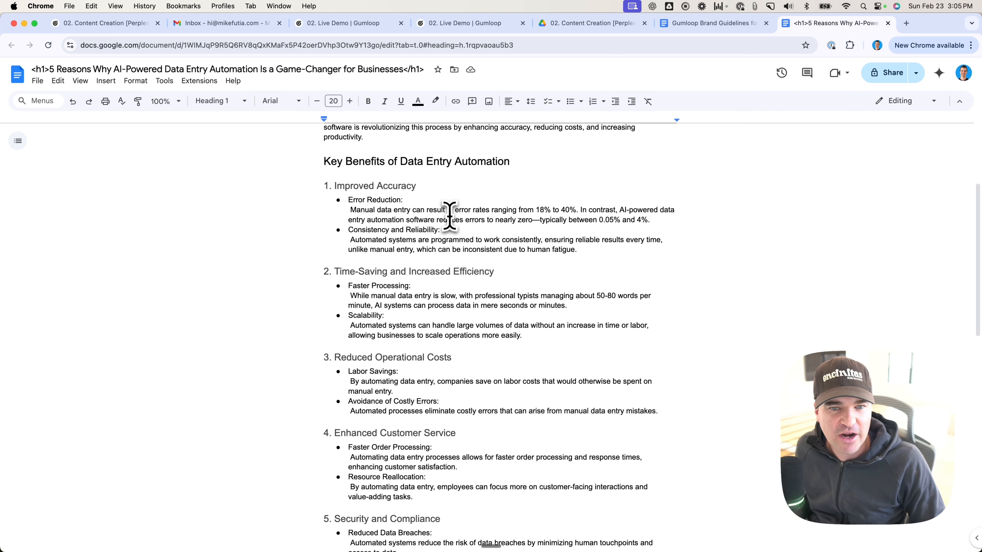
left_click_drag(485, 210, 509, 230)
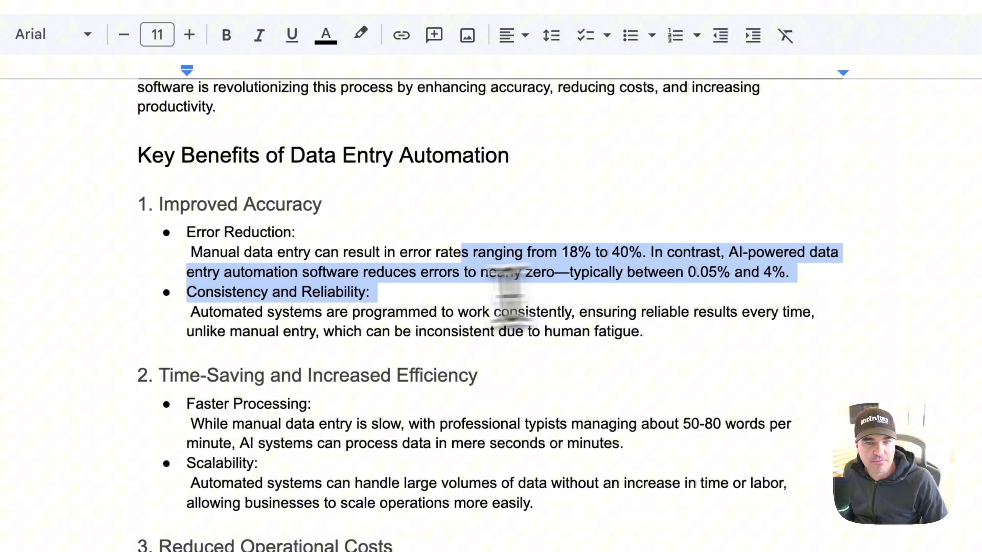
scroll(510, 293, "down", 6)
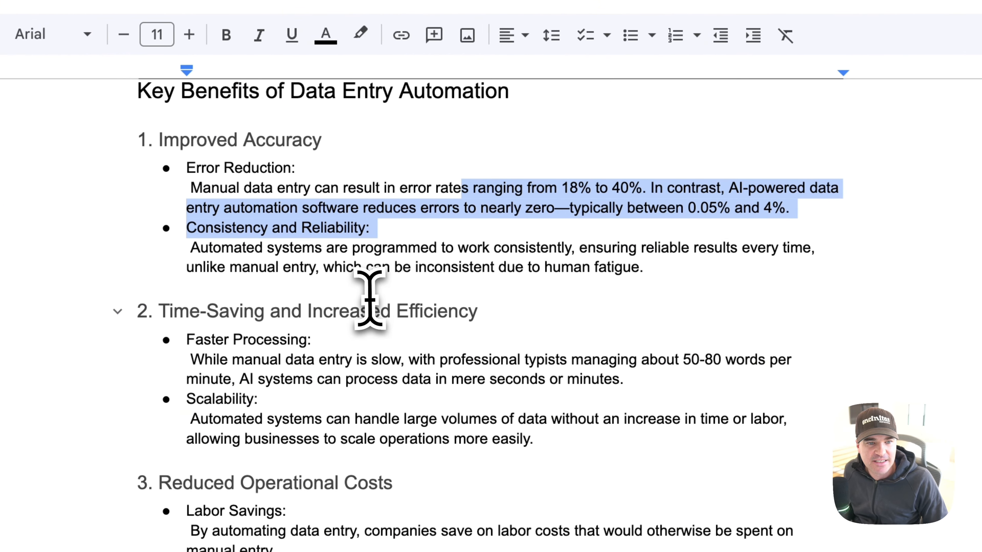
scroll(263, 281, "down", 2)
scroll(326, 293, "down", 1)
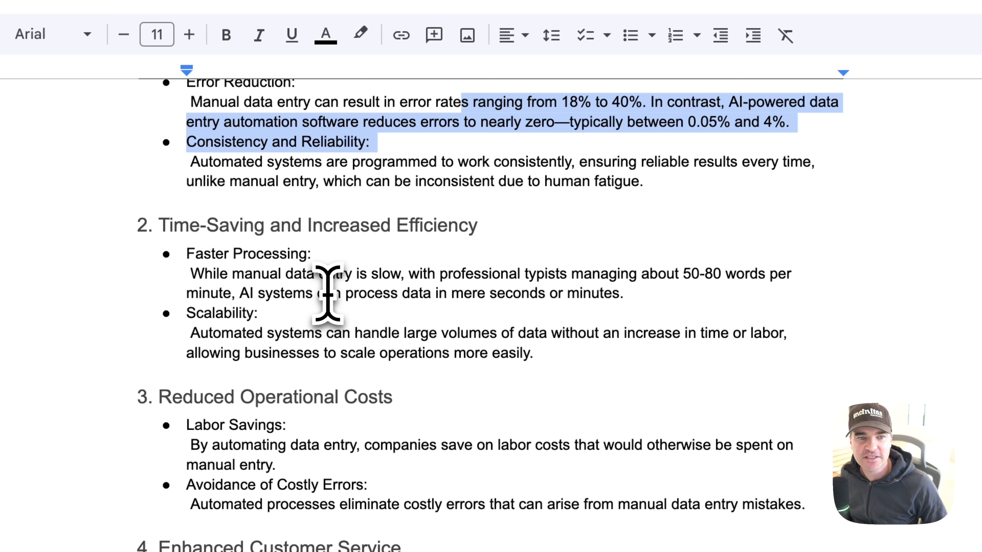
left_click_drag(232, 273, 763, 296)
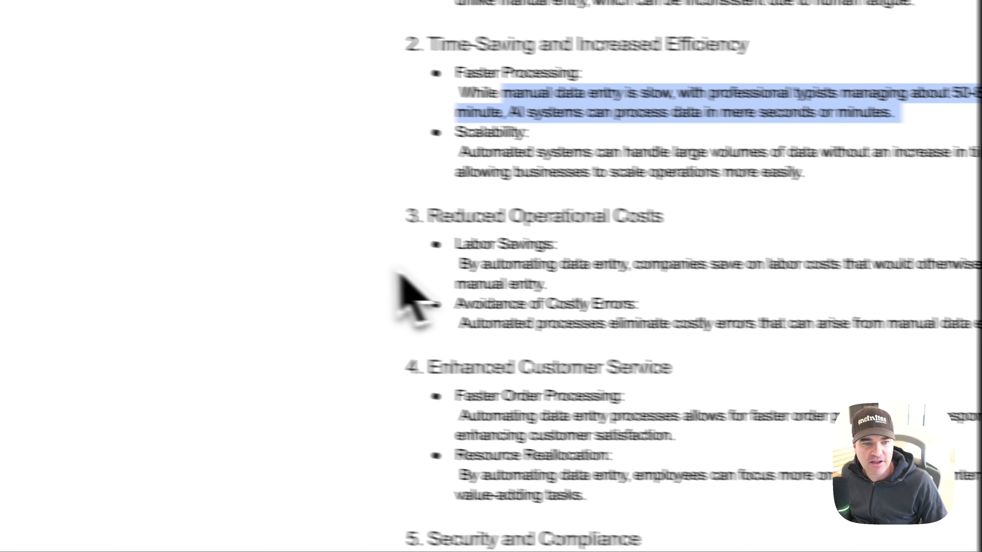
scroll(481, 281, "down", 5)
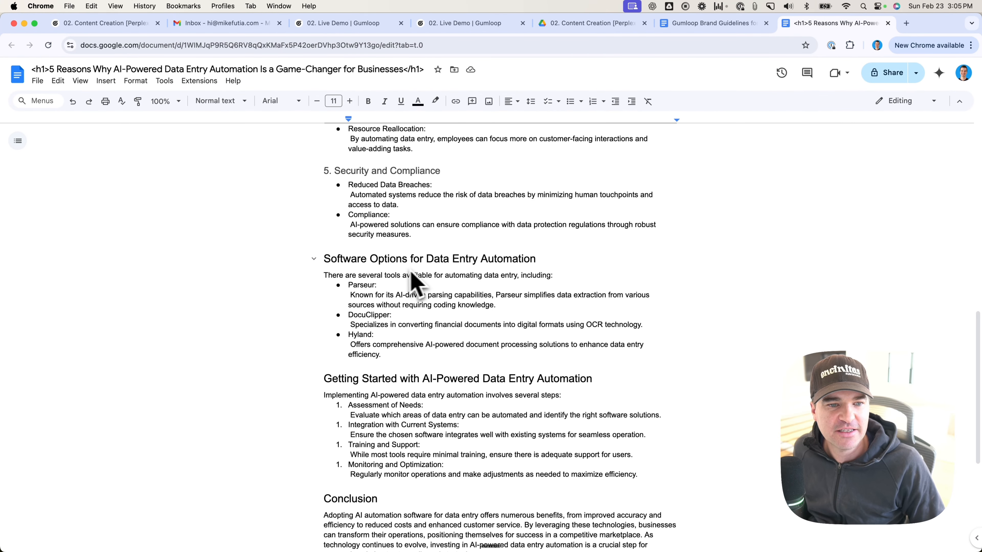
scroll(411, 275, "down", 5)
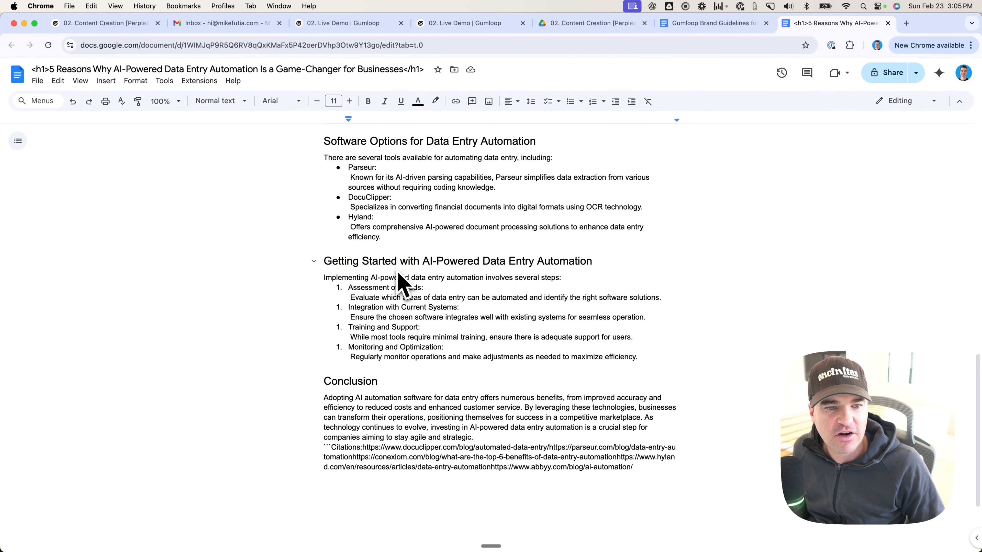
scroll(498, 286, "down", 3)
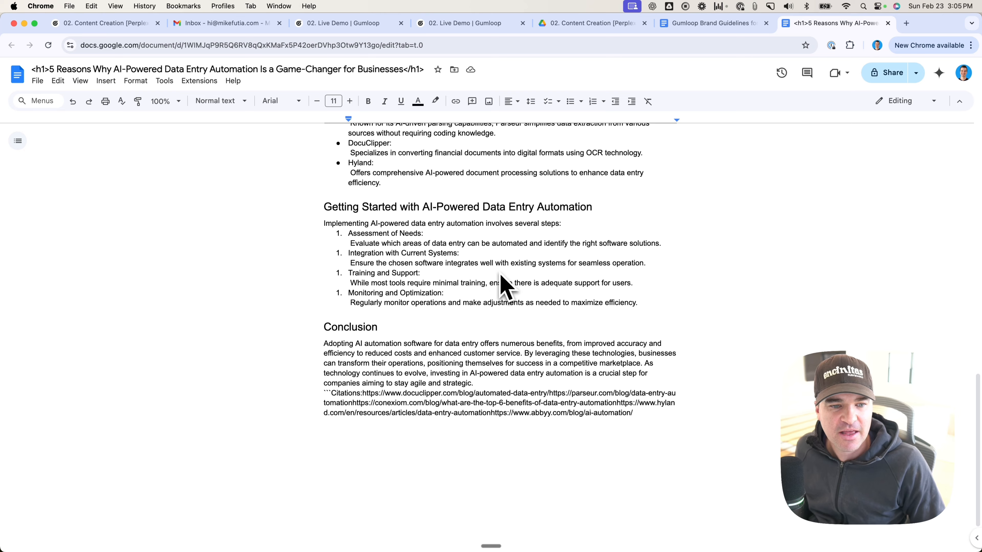
scroll(322, 350, "up", 2)
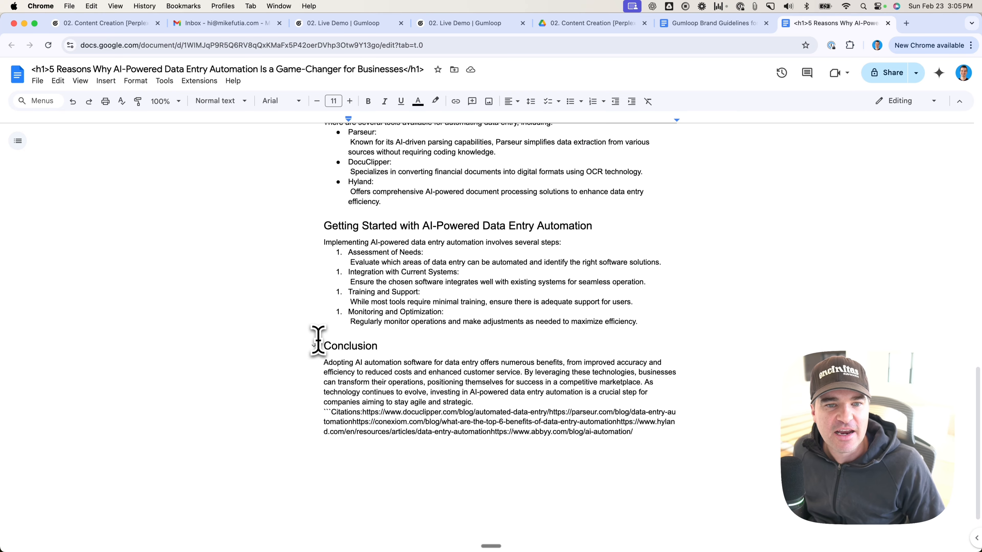
scroll(317, 340, "up", 1)
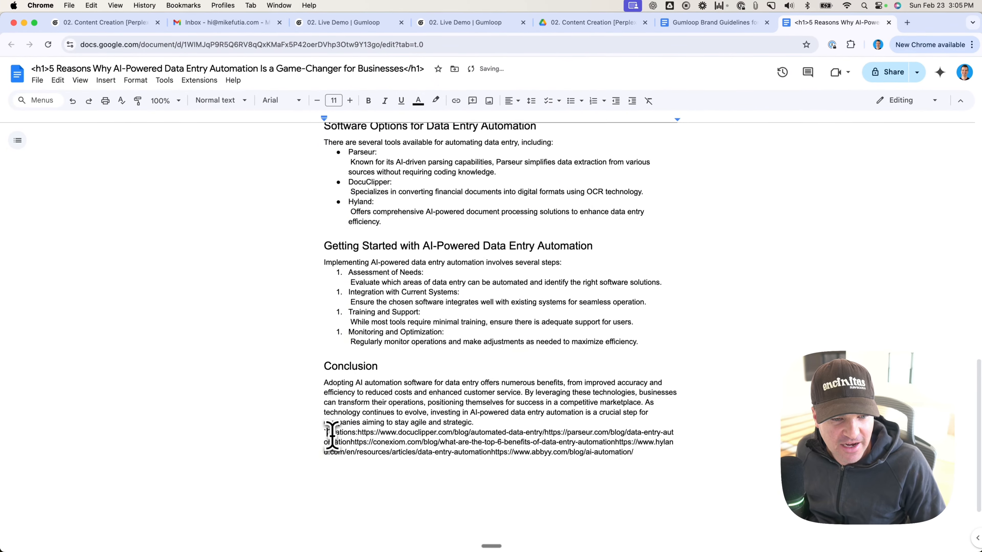
Step: Delete the stray backticks before Citations, add a blank line after the conclusion, and place the Citations label on its own line
key("BackSpace")
key("Return")
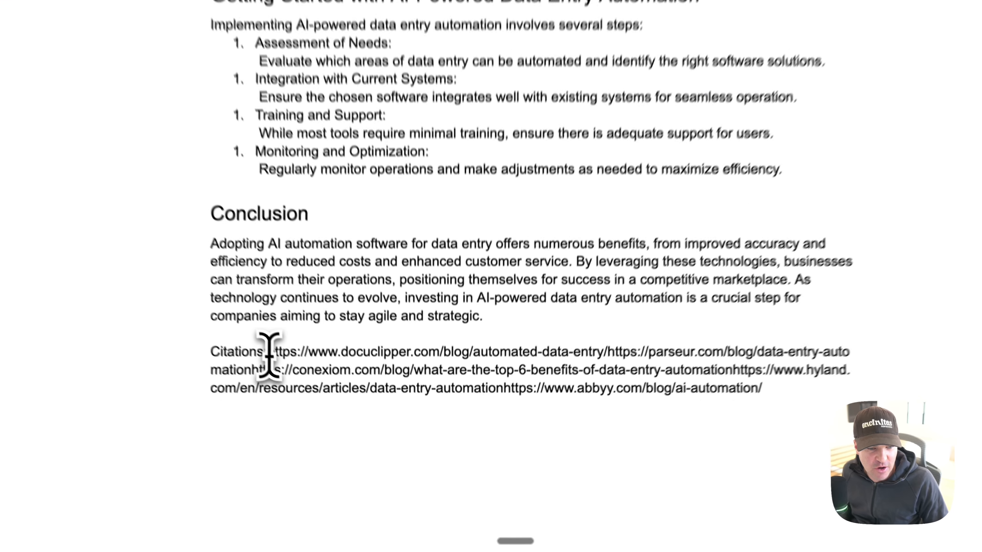
left_click(350, 443)
key("Return")
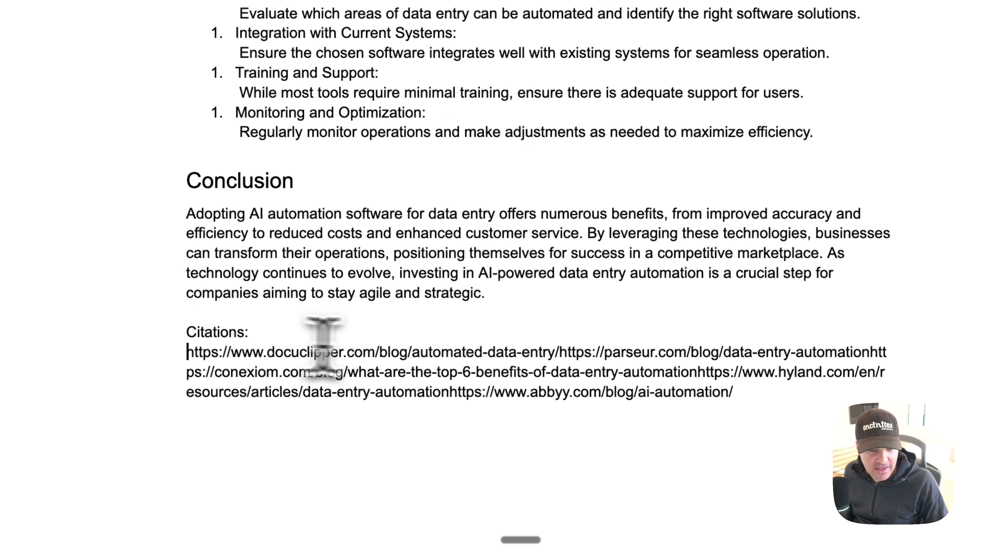
Step: Split the run-together citation URLs so the docuclipper, parseur, conexiom, hyland and abbyy links each sit on a separate line
left_click(561, 353)
key("Return")
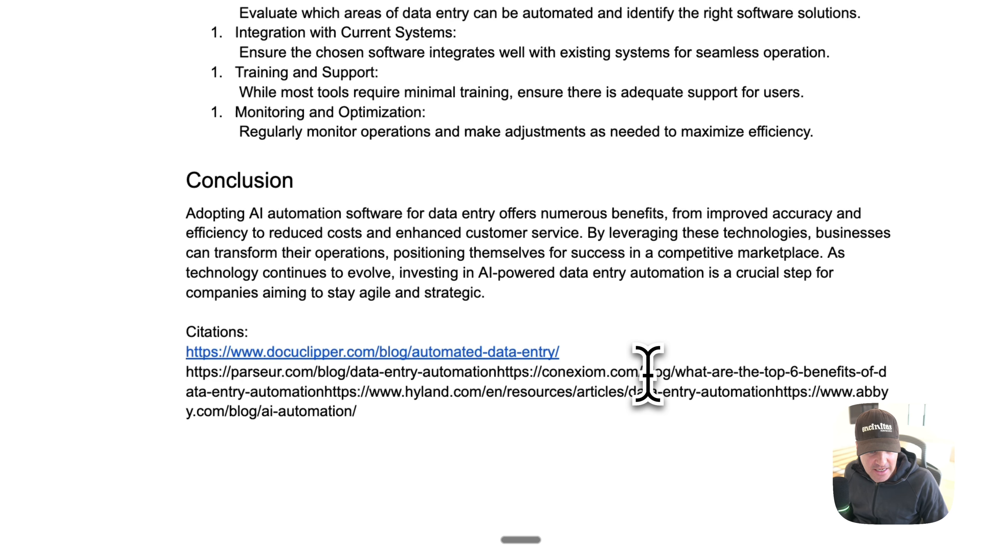
left_click(499, 373)
key("Return")
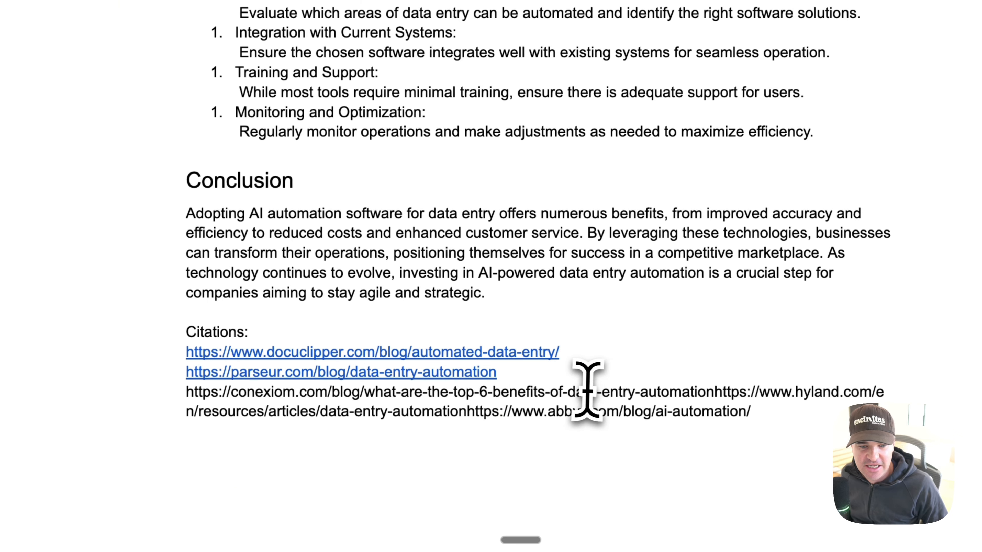
left_click(713, 392)
key("Return")
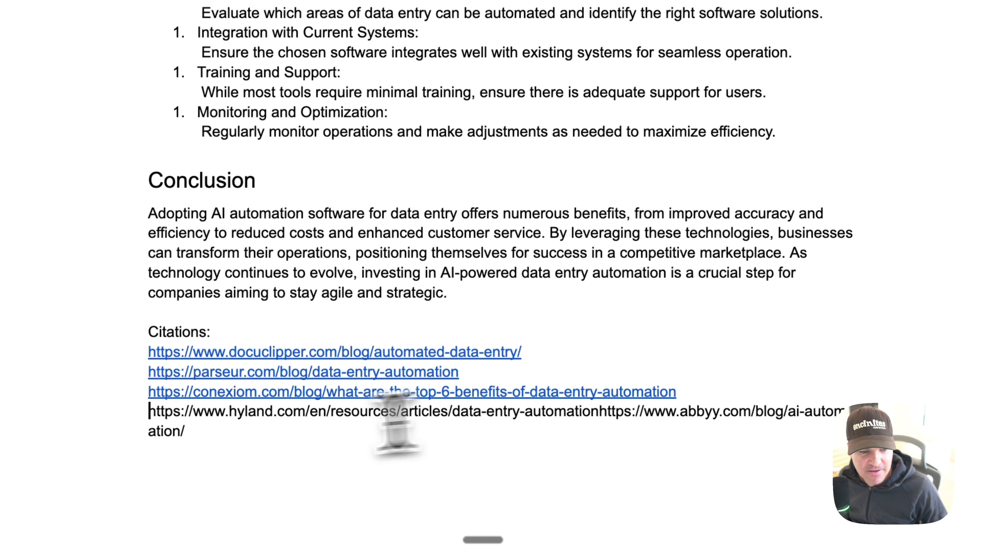
left_click(598, 411)
key("Return")
left_click(474, 448)
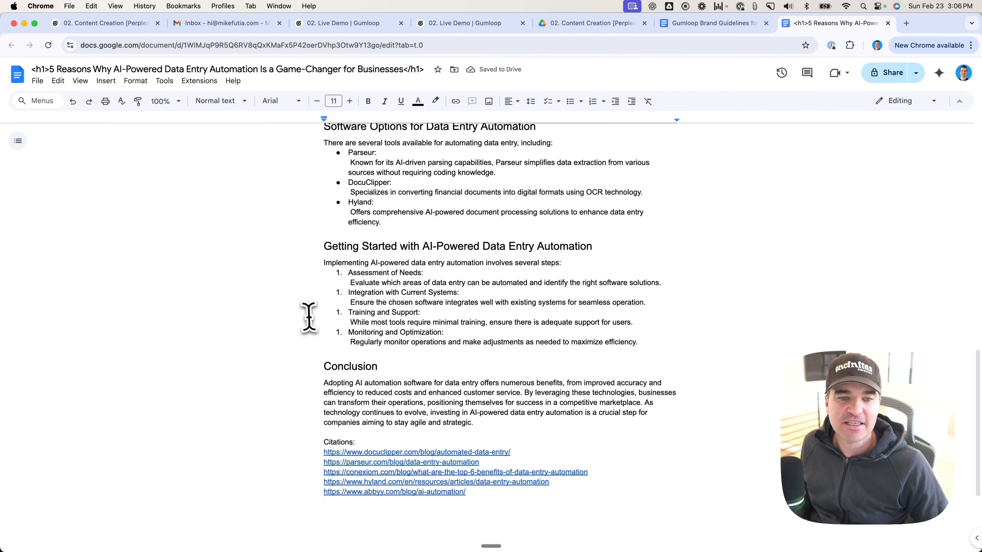
Step: Review the tidied blog post from the citations back up to its title, and again down through the five numbered benefits
scroll(308, 316, "up", 10)
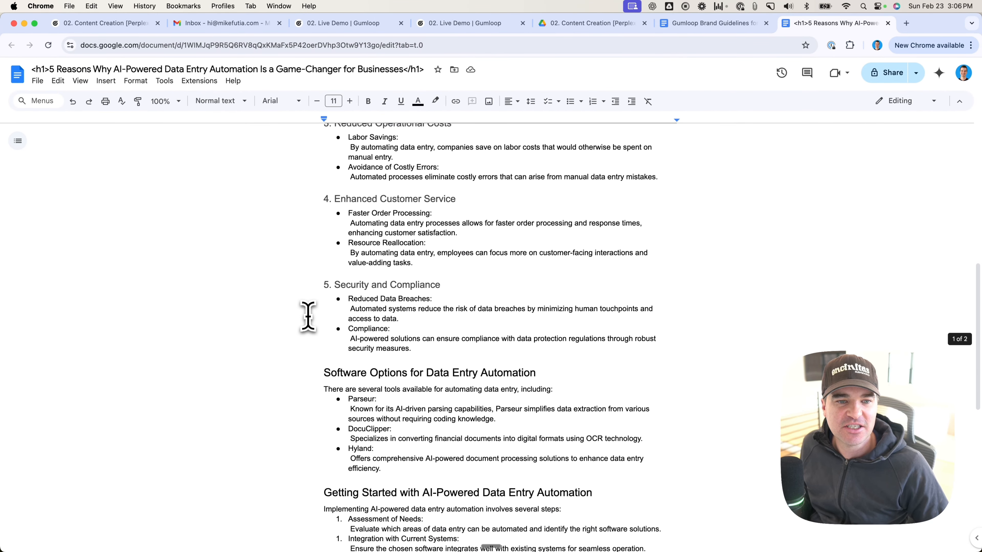
scroll(308, 317, "up", 5)
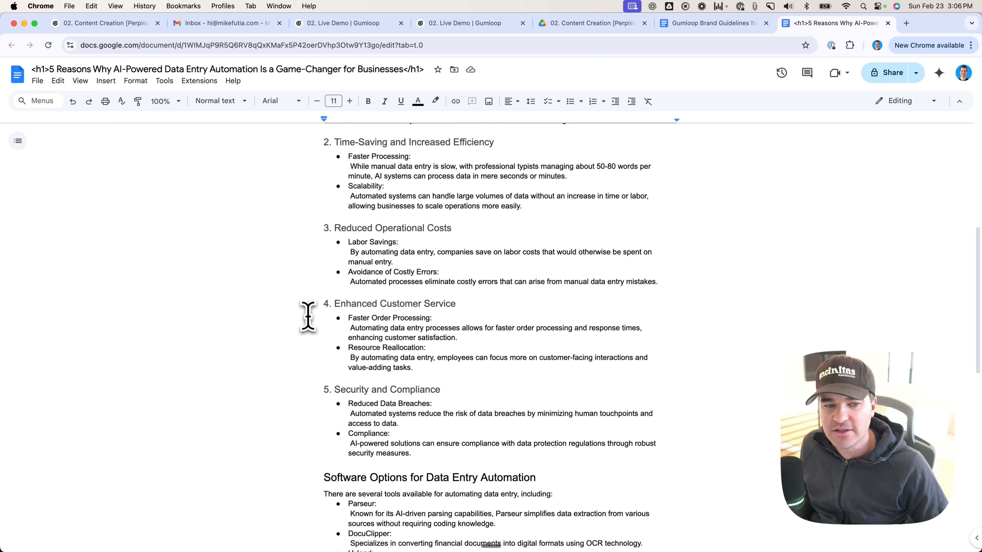
scroll(308, 317, "up", 5)
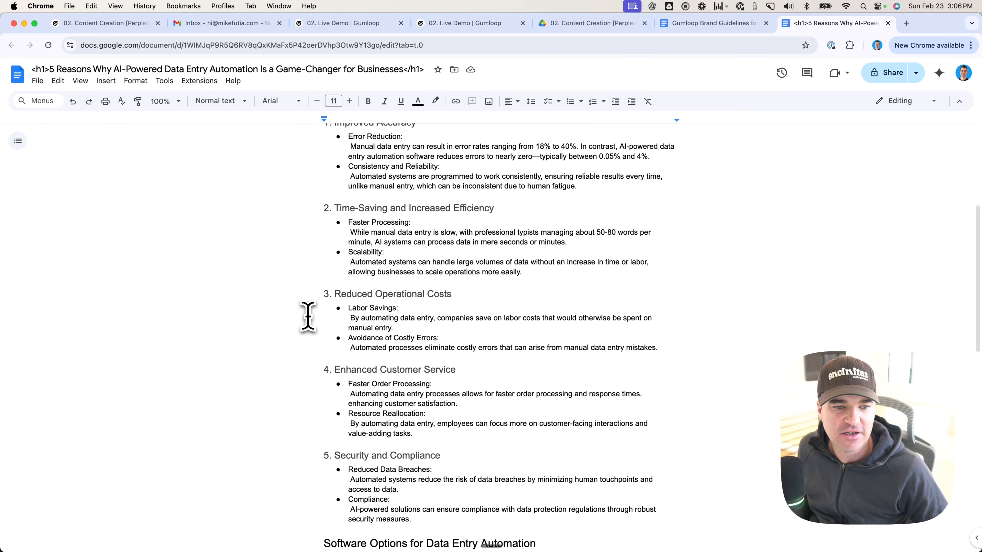
scroll(308, 316, "up", 6)
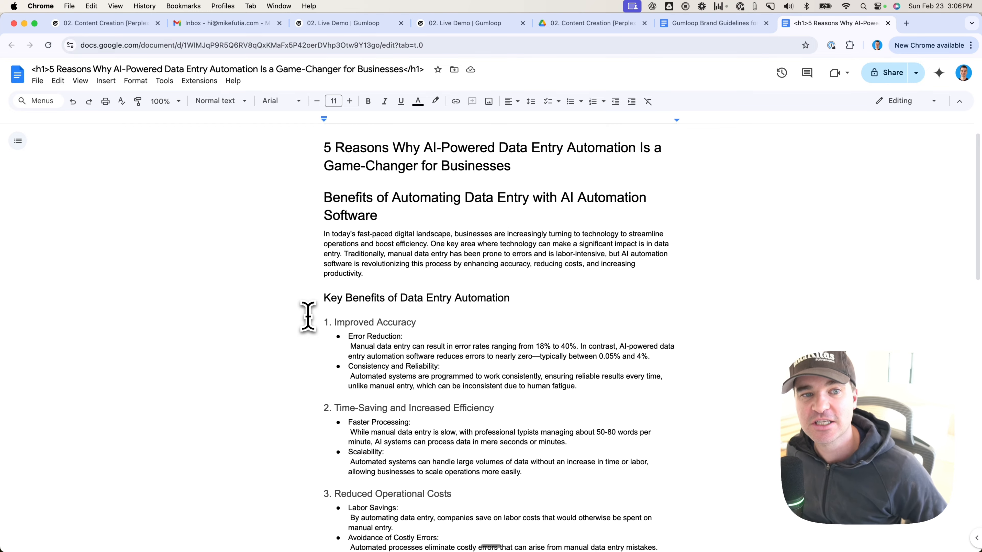
scroll(308, 316, "down", 4)
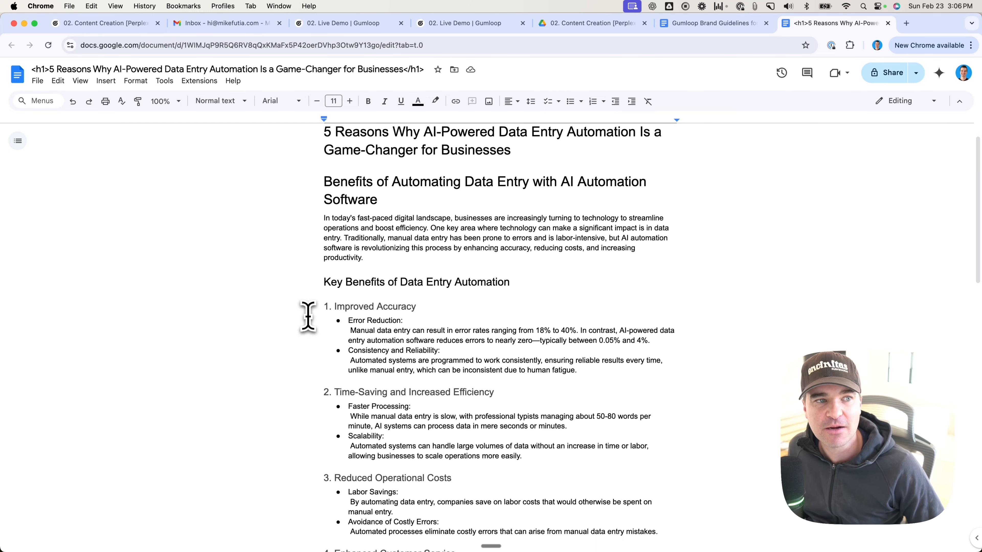
scroll(308, 316, "down", 10)
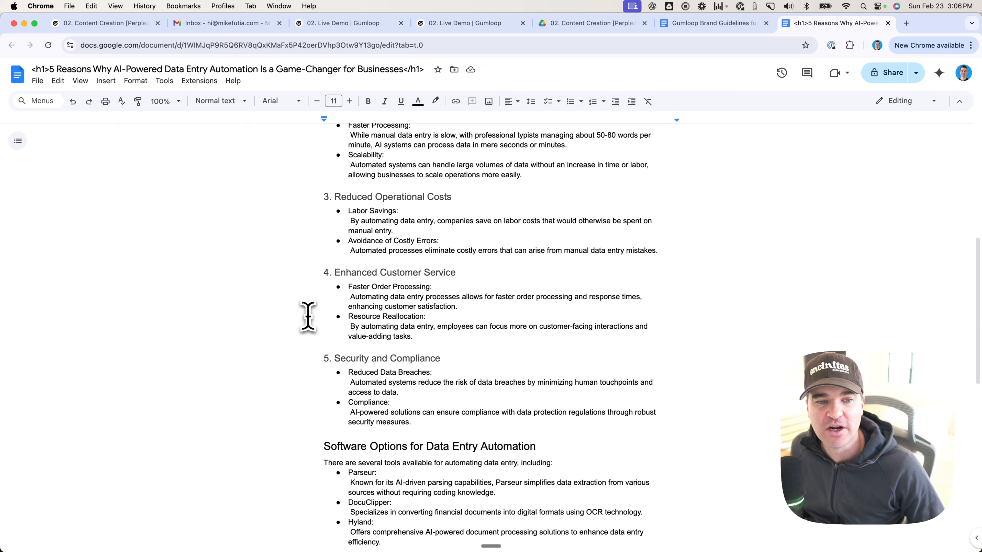